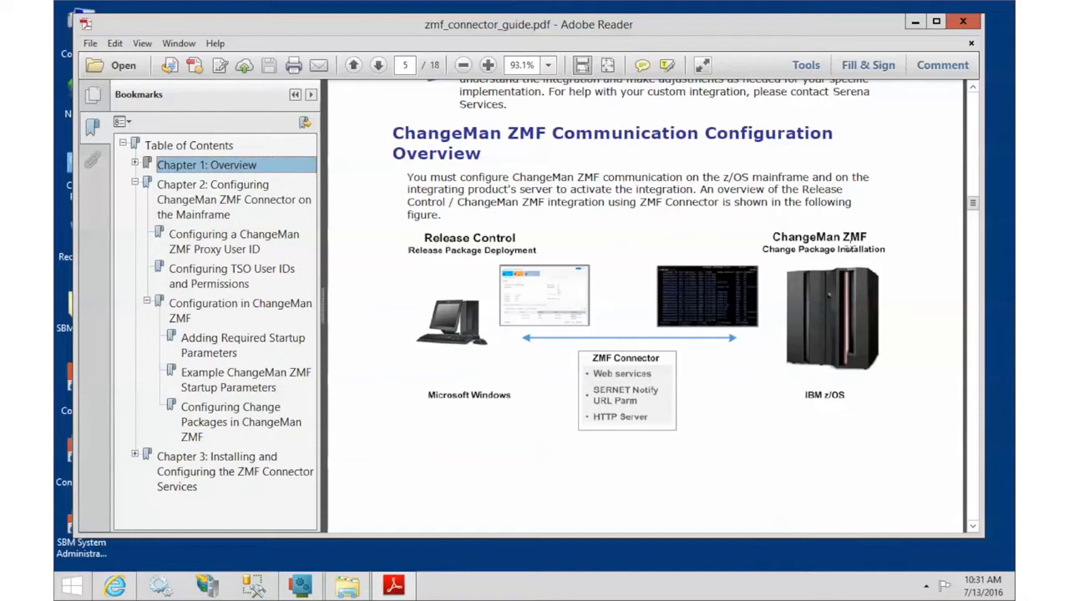
Step: Jump to page 7, the start of Chapter 2: Configuring ChangeMan ZMF Connector on the Mainframe
{"action": "left_click", "coordinate": [204, 188]}
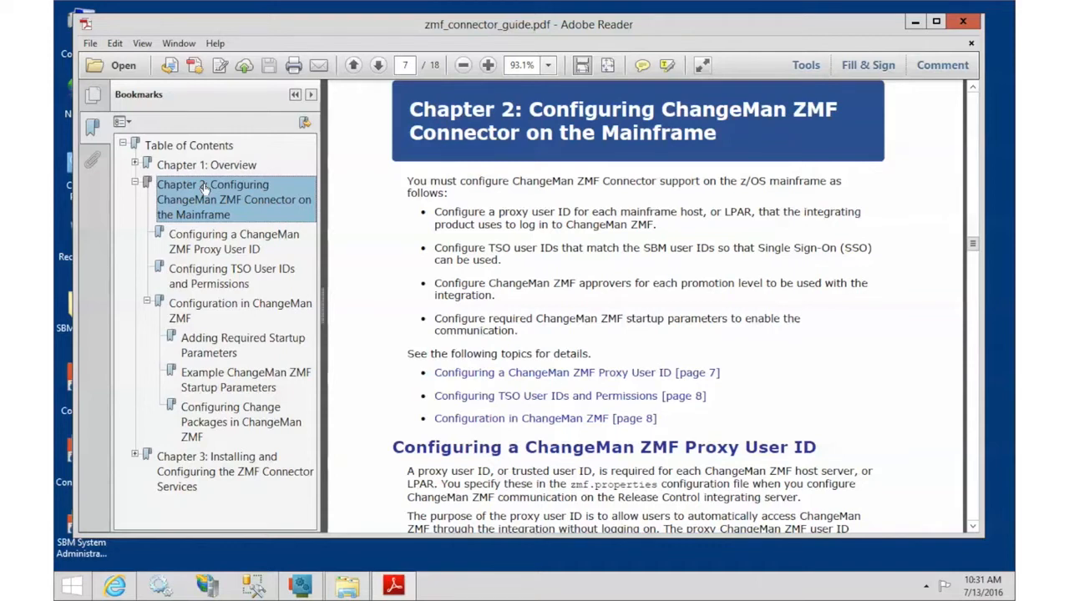
Step: Visit the proxy user ID, TSO user IDs and ZMF configuration sections, ending at page 9's startup parameters
{"action": "left_click", "coordinate": [204, 238]}
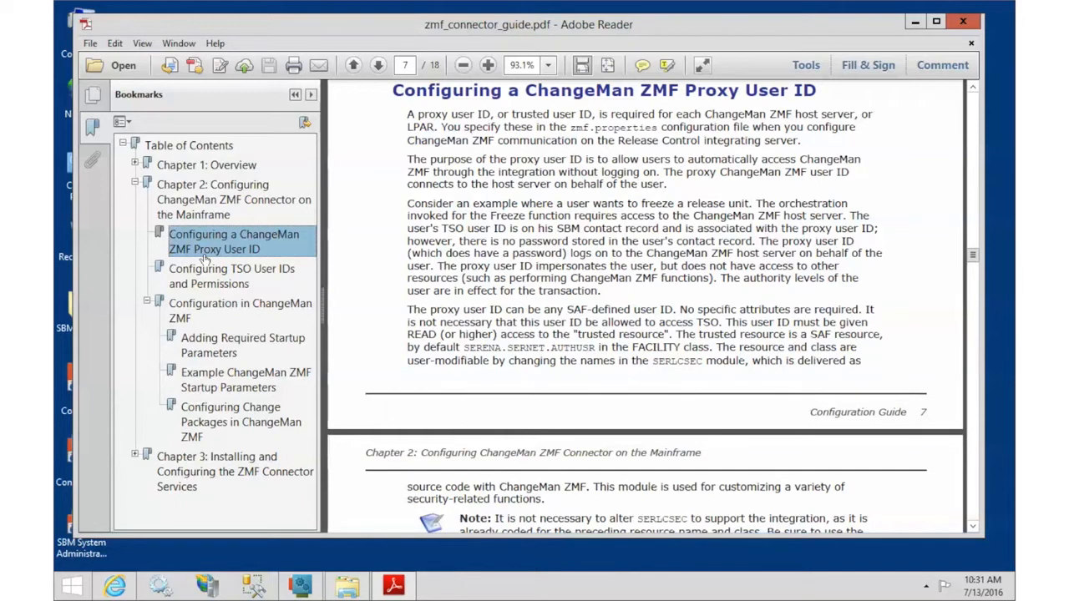
{"action": "left_click", "coordinate": [205, 283]}
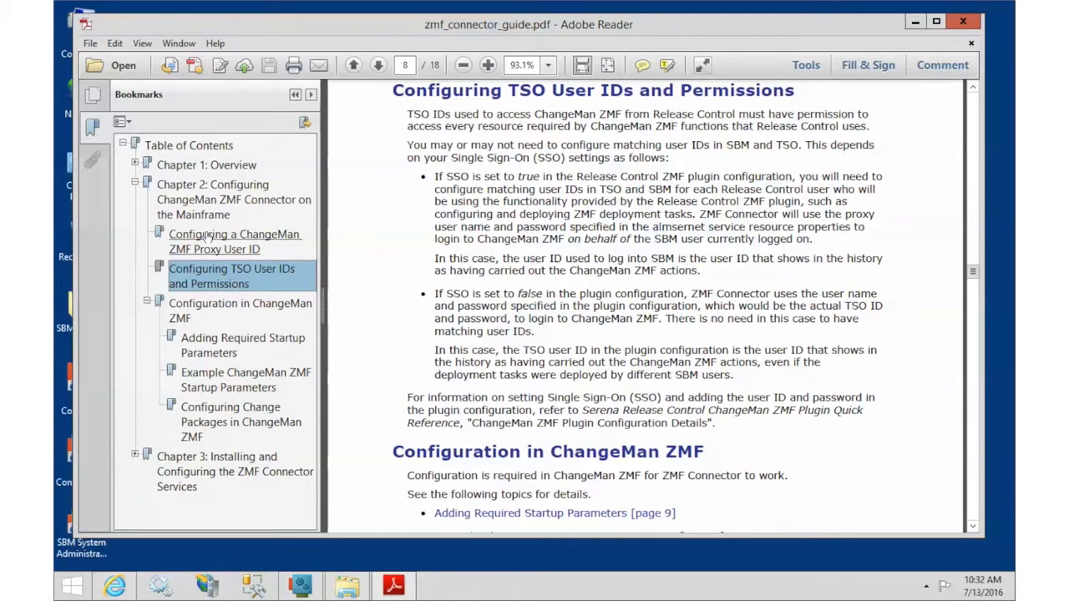
{"action": "left_click", "coordinate": [185, 309]}
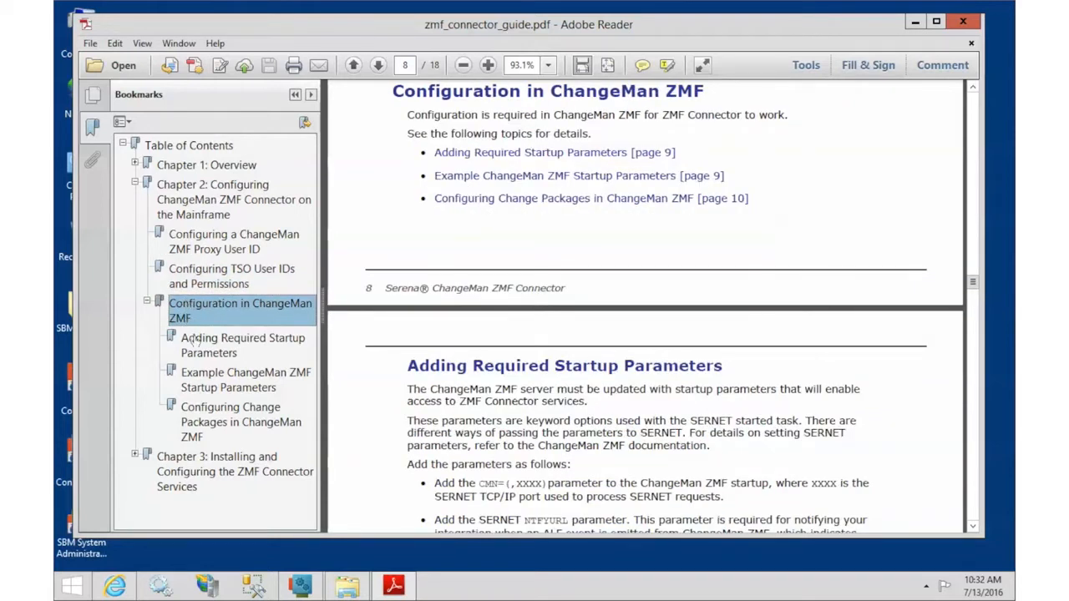
{"action": "left_click", "coordinate": [223, 387]}
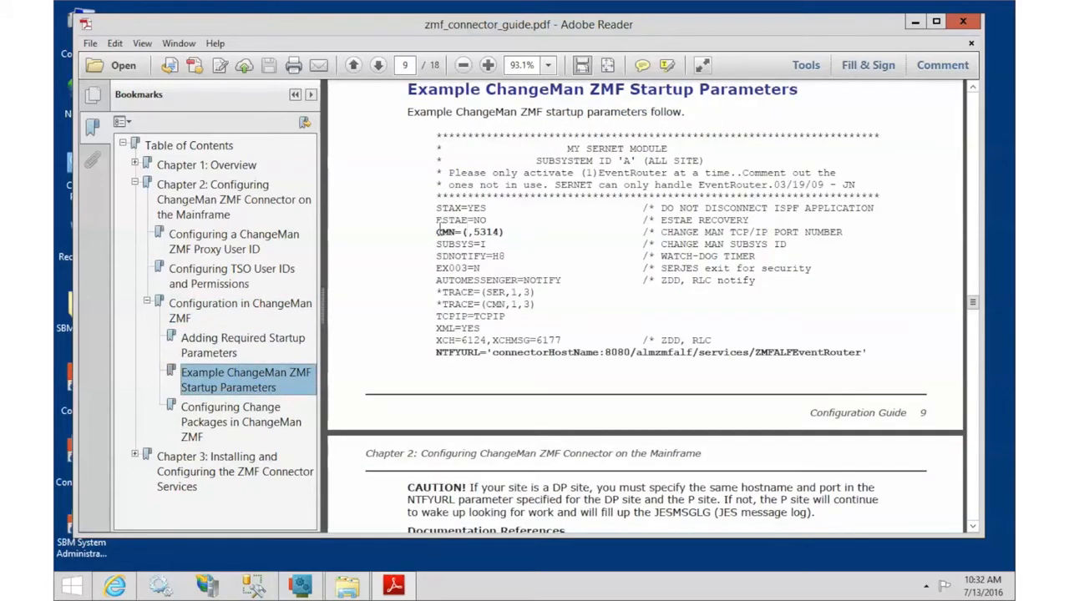
Step: Highlight the CMN=(,5314) port parameter and the start of the NTFYURL line
{"action": "left_click_drag", "start_coordinate": [435, 233], "coordinate": [511, 231]}
{"action": "left_click", "coordinate": [508, 232]}
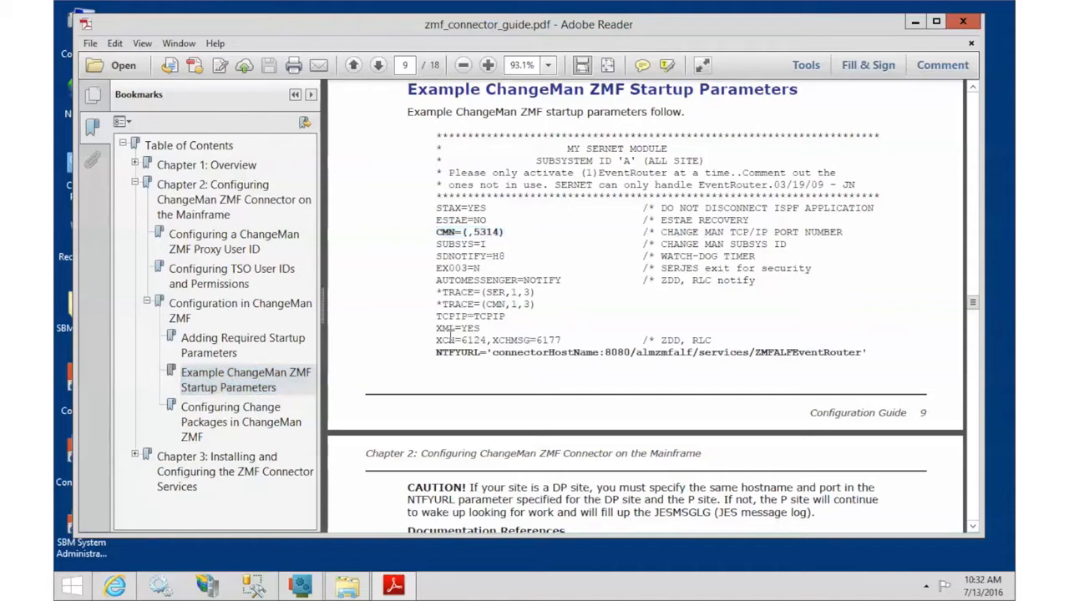
{"action": "left_click_drag", "start_coordinate": [435, 354], "coordinate": [873, 358]}
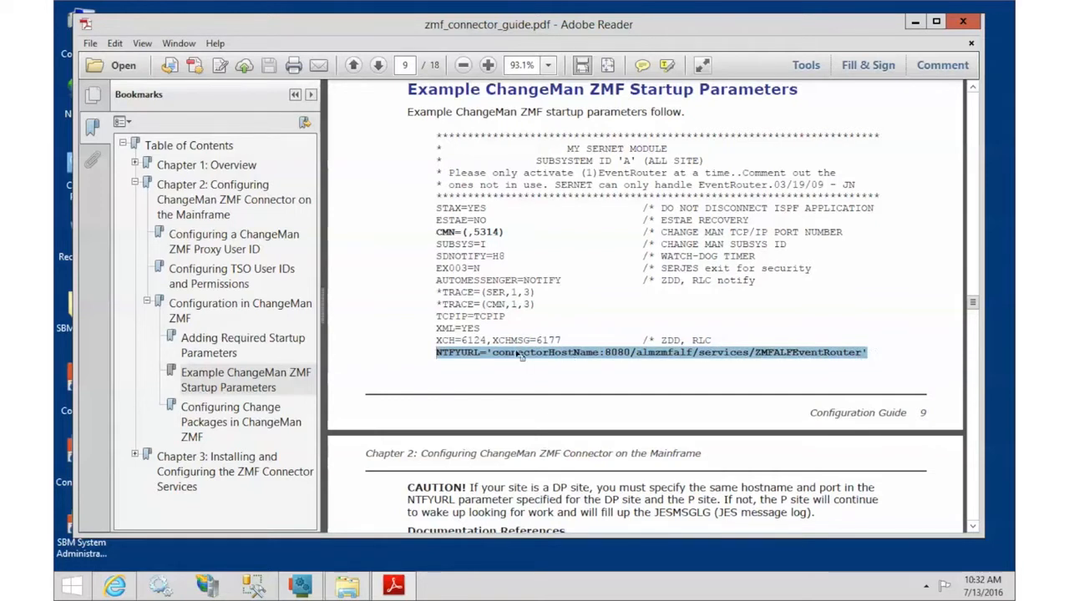
{"action": "left_click", "coordinate": [493, 354]}
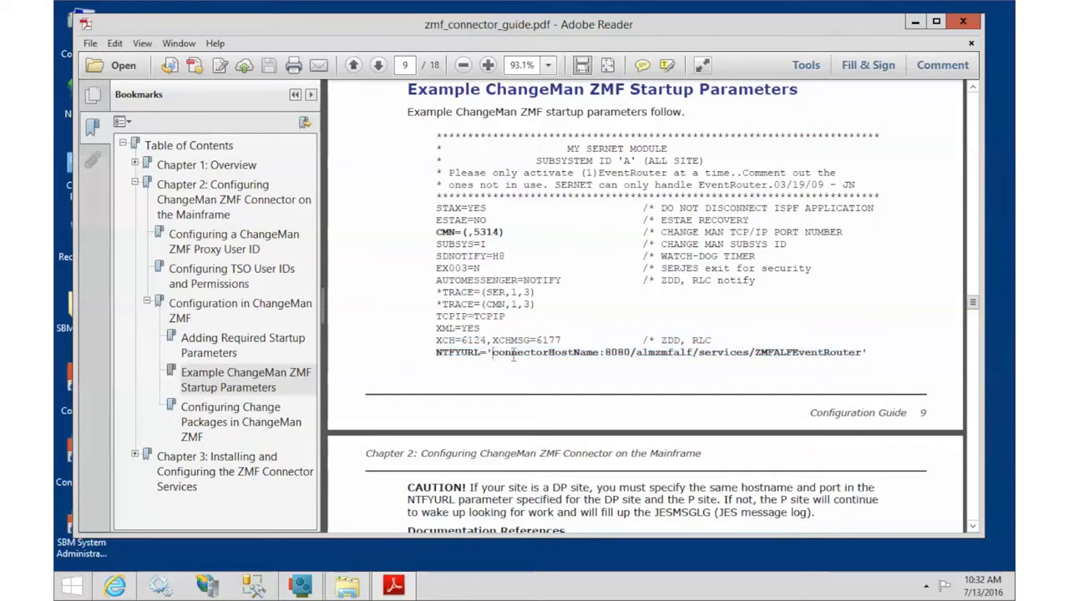
Step: Highlight connectorHostName, port 8080 and the service path in NTFYURL, then go to Chapter 3
{"action": "left_click_drag", "start_coordinate": [493, 355], "coordinate": [598, 357]}
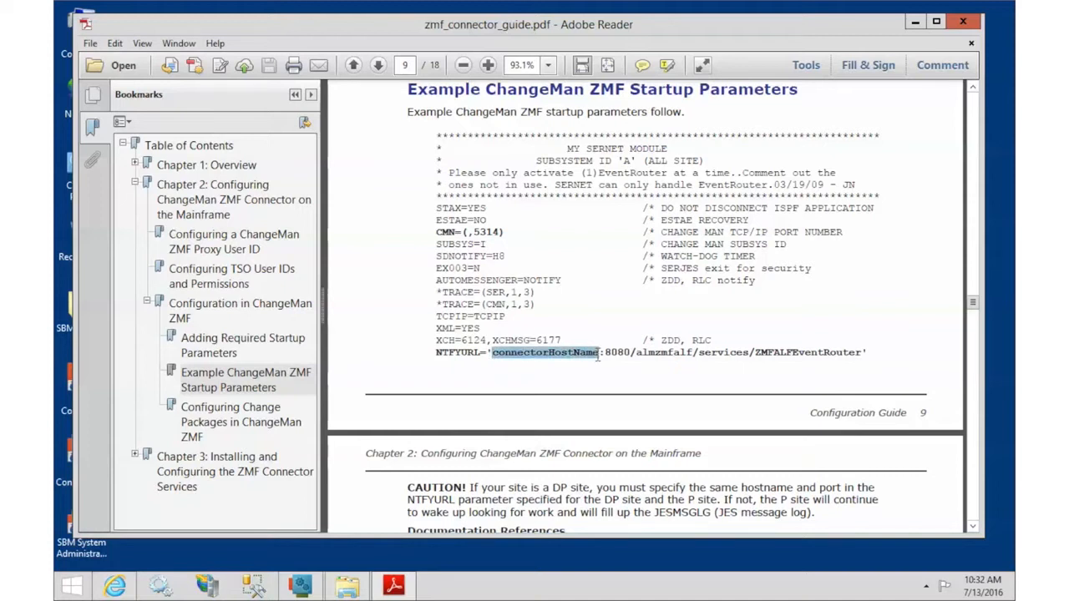
{"action": "left_click_drag", "start_coordinate": [607, 354], "coordinate": [634, 355]}
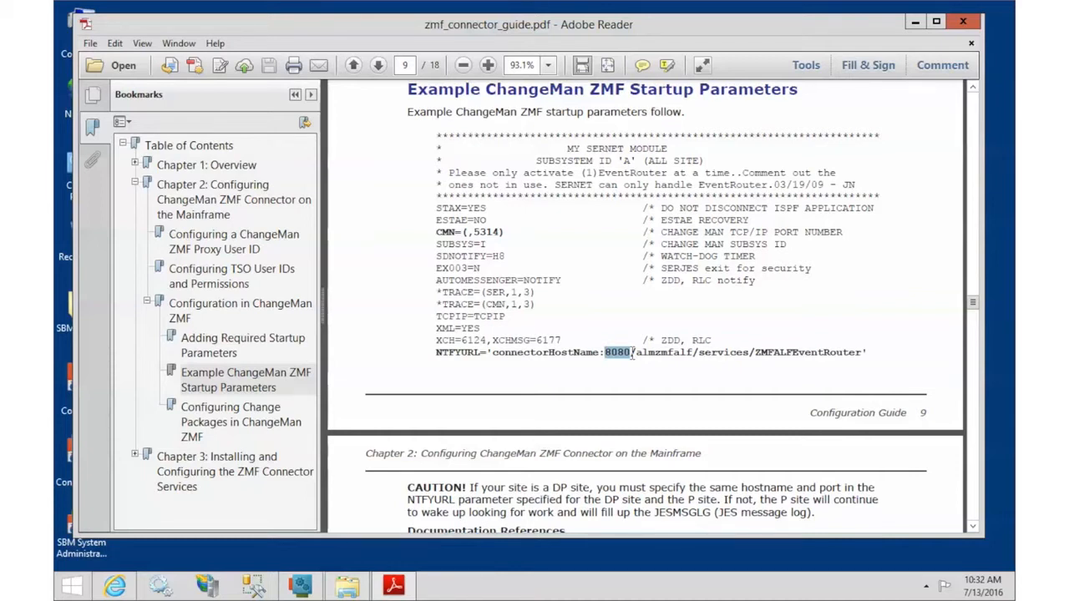
{"action": "left_click_drag", "start_coordinate": [631, 354], "coordinate": [857, 351]}
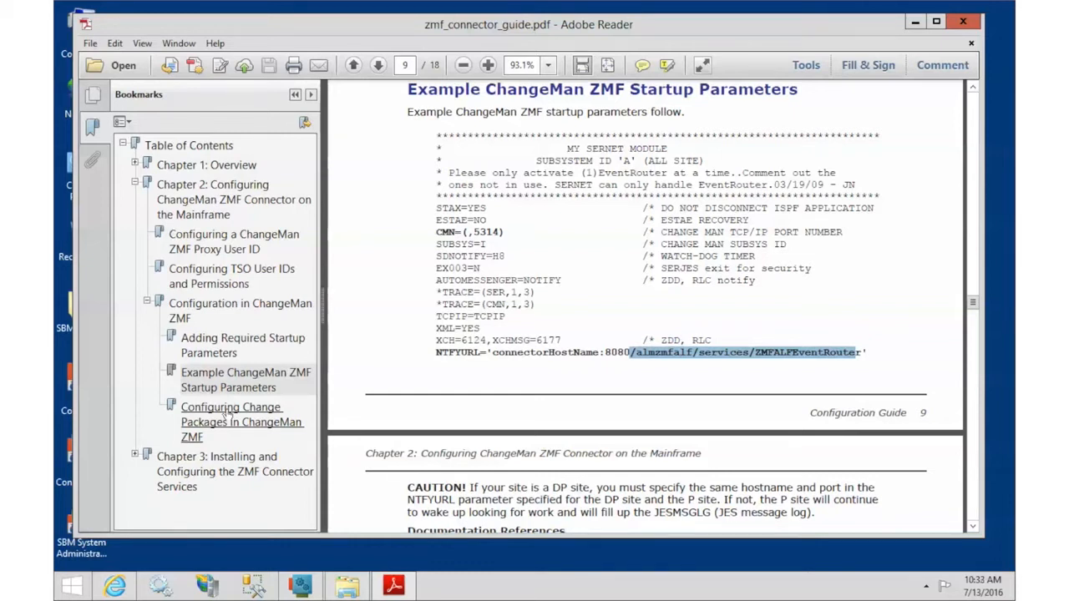
{"action": "left_click", "coordinate": [203, 462]}
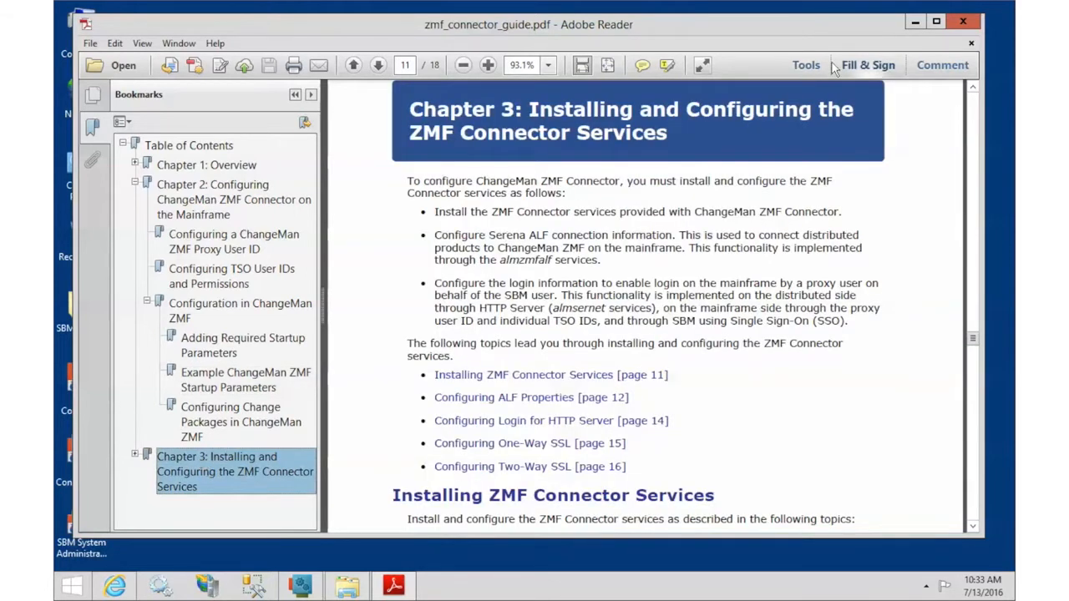
Step: Go to the overview diagram on page 5, then switch to the Serena Support page in Internet Explorer
{"action": "left_click", "coordinate": [404, 65]}
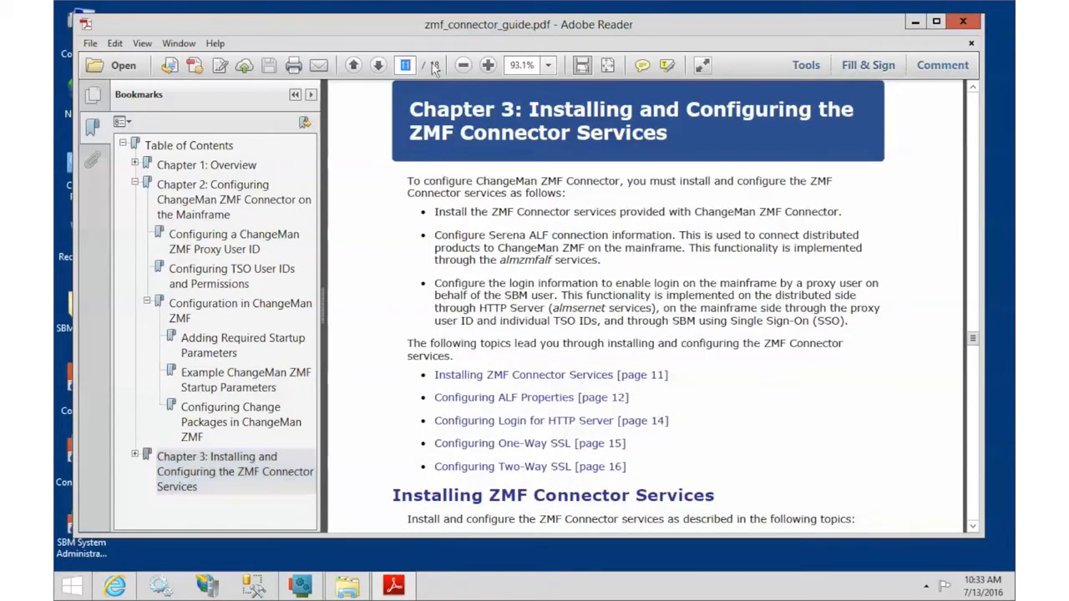
{"action": "type", "text": "5"}
{"action": "key", "text": "Return"}
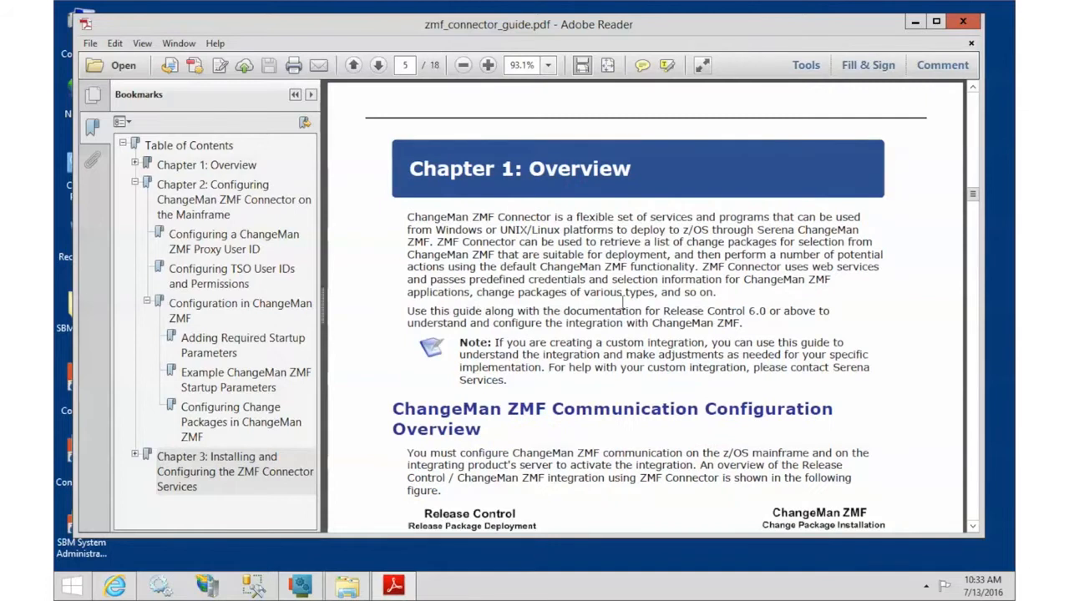
{"action": "scroll", "coordinate": [625, 305], "scroll_direction": "down", "scroll_amount": 3}
{"action": "scroll", "coordinate": [625, 305], "scroll_direction": "down", "scroll_amount": 3}
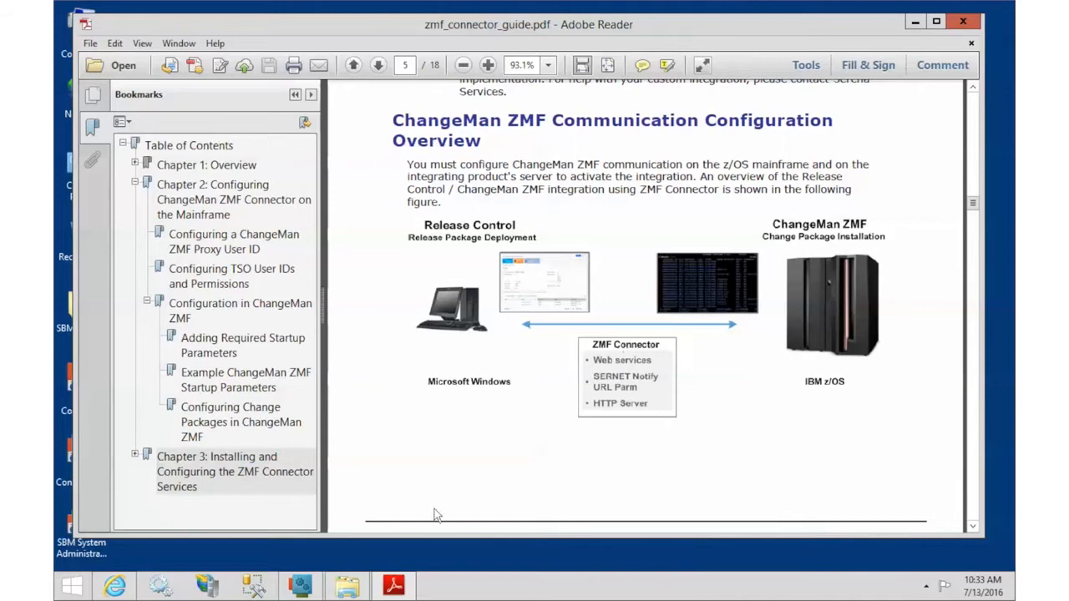
{"action": "left_click", "coordinate": [117, 589]}
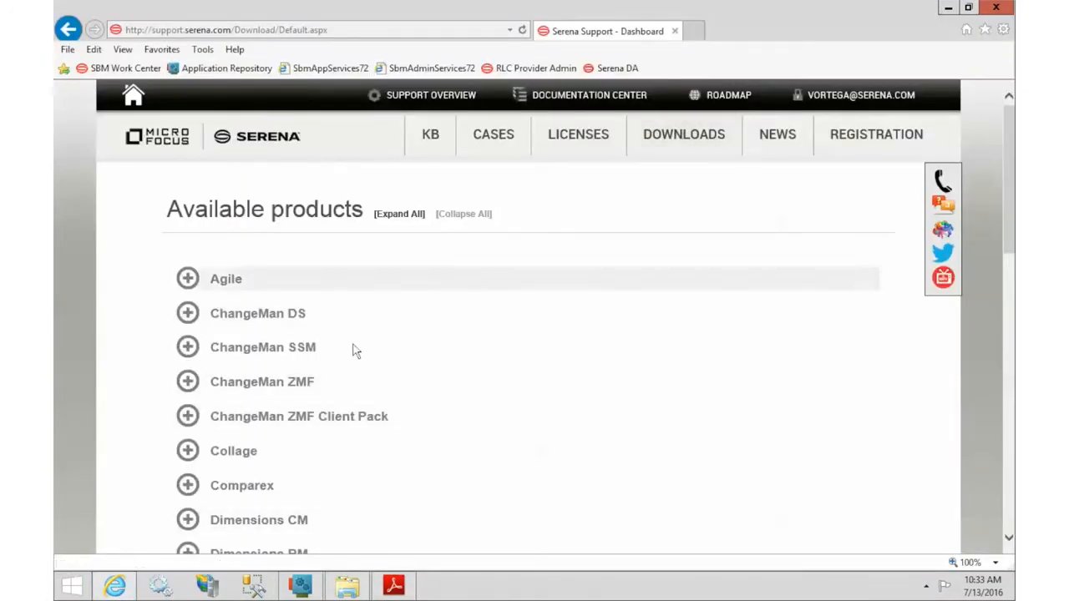
{"action": "left_click", "coordinate": [281, 389]}
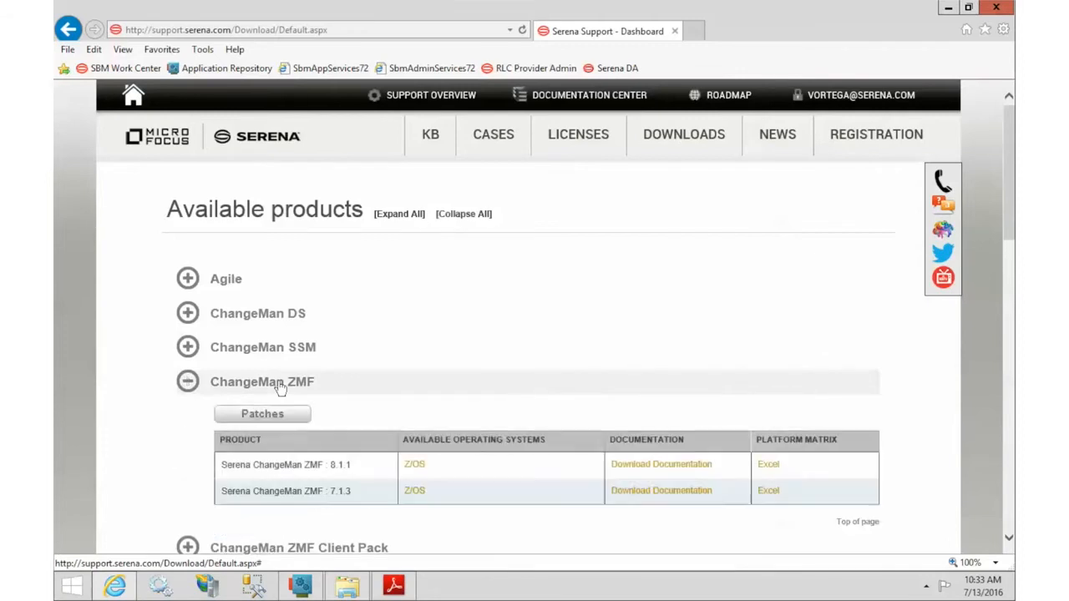
{"action": "left_click", "coordinate": [410, 469]}
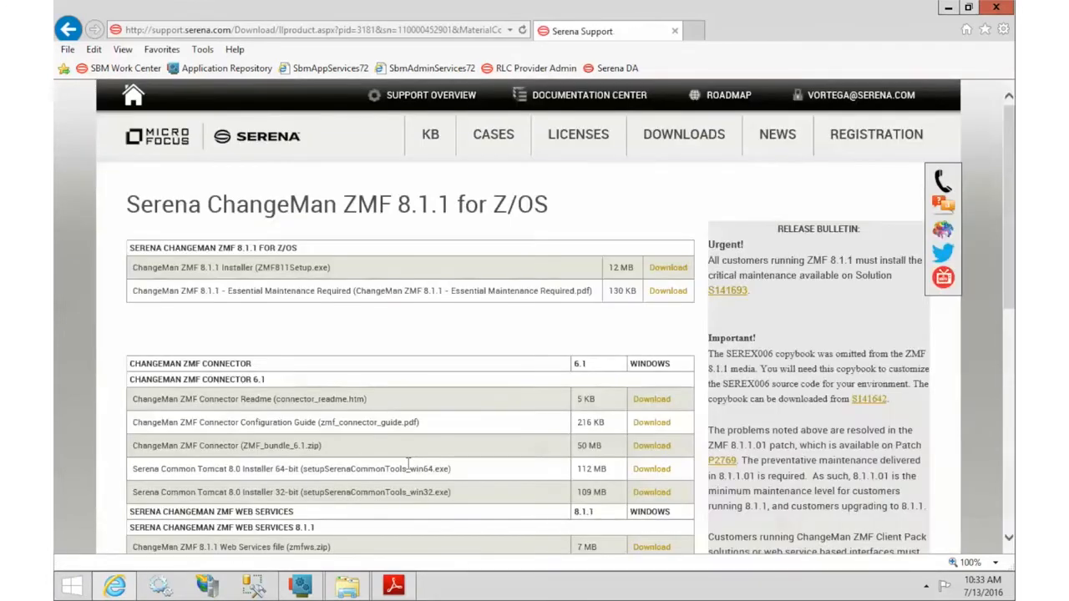
{"action": "left_click_drag", "start_coordinate": [130, 379], "coordinate": [286, 380]}
{"action": "left_click", "coordinate": [286, 388]}
{"action": "left_click_drag", "start_coordinate": [199, 422], "coordinate": [428, 418]}
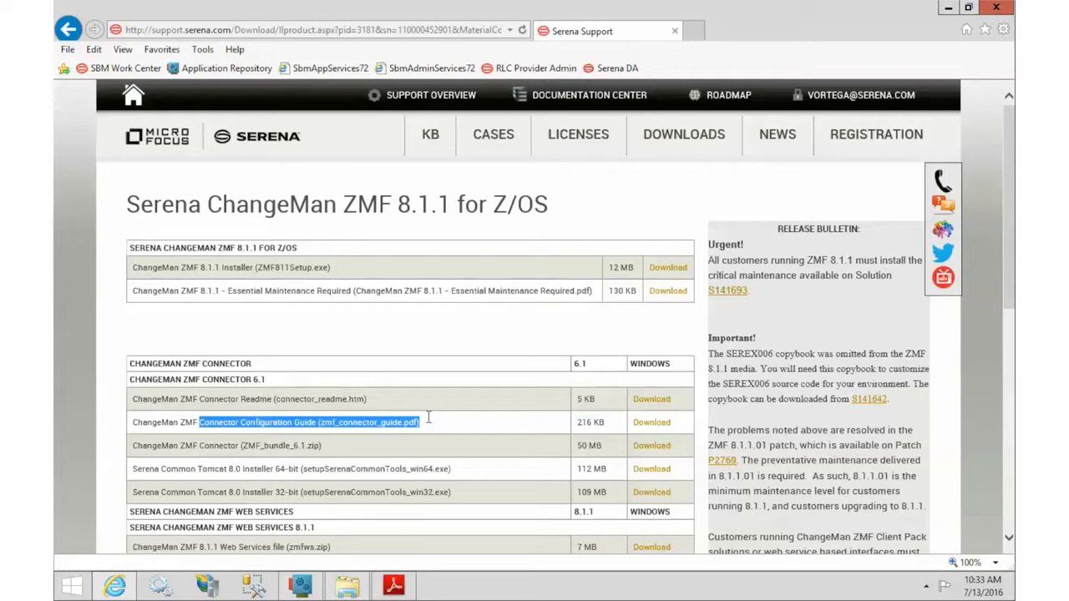
{"action": "left_click", "coordinate": [424, 428]}
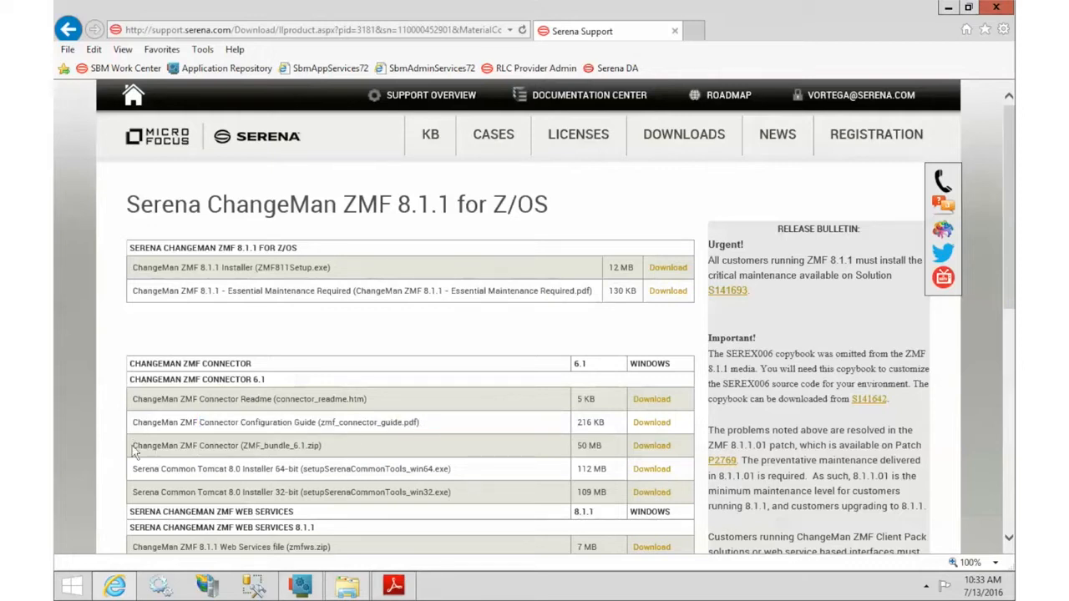
{"action": "left_click_drag", "start_coordinate": [242, 446], "coordinate": [329, 446]}
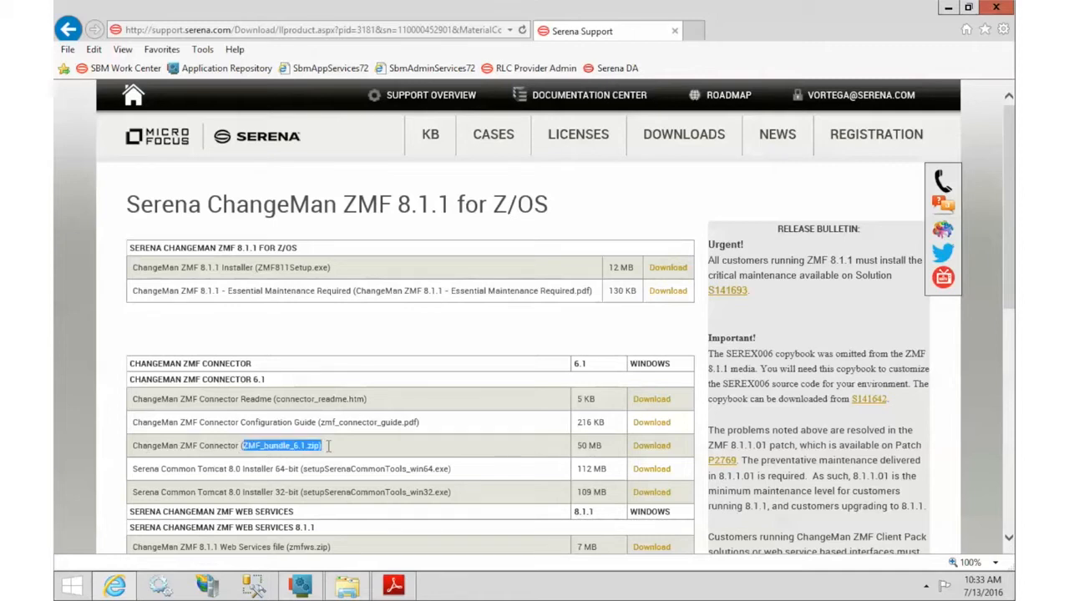
{"action": "left_click", "coordinate": [329, 448]}
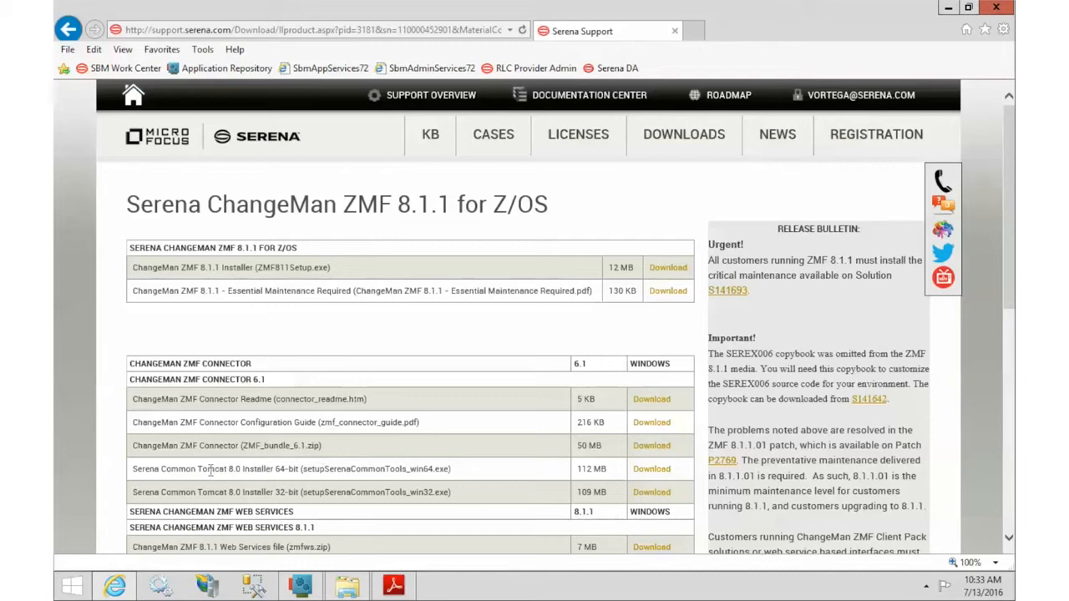
{"action": "left_click_drag", "start_coordinate": [211, 471], "coordinate": [459, 459]}
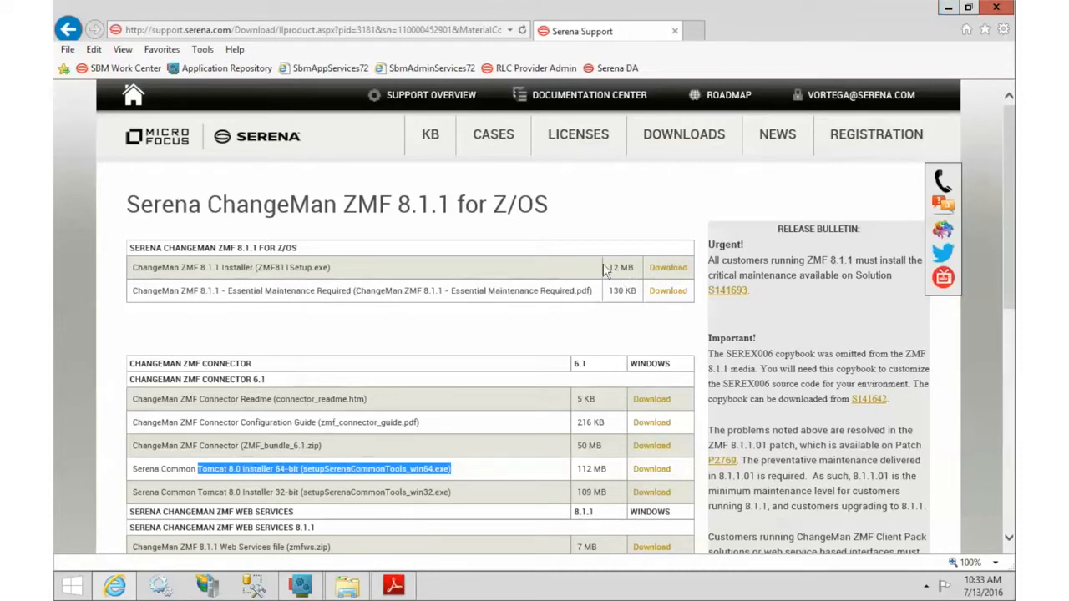
{"action": "left_click", "coordinate": [670, 144]}
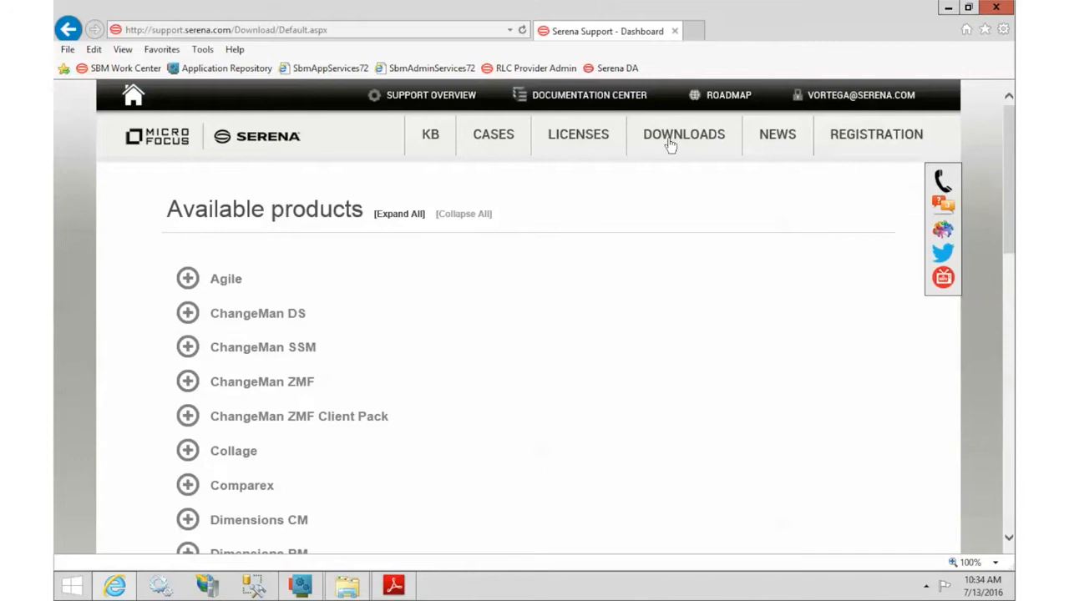
Step: Expand Serena Release Control and open the Release Control 6.1 Windows downloads
{"action": "scroll", "coordinate": [451, 382], "scroll_direction": "down", "scroll_amount": 3}
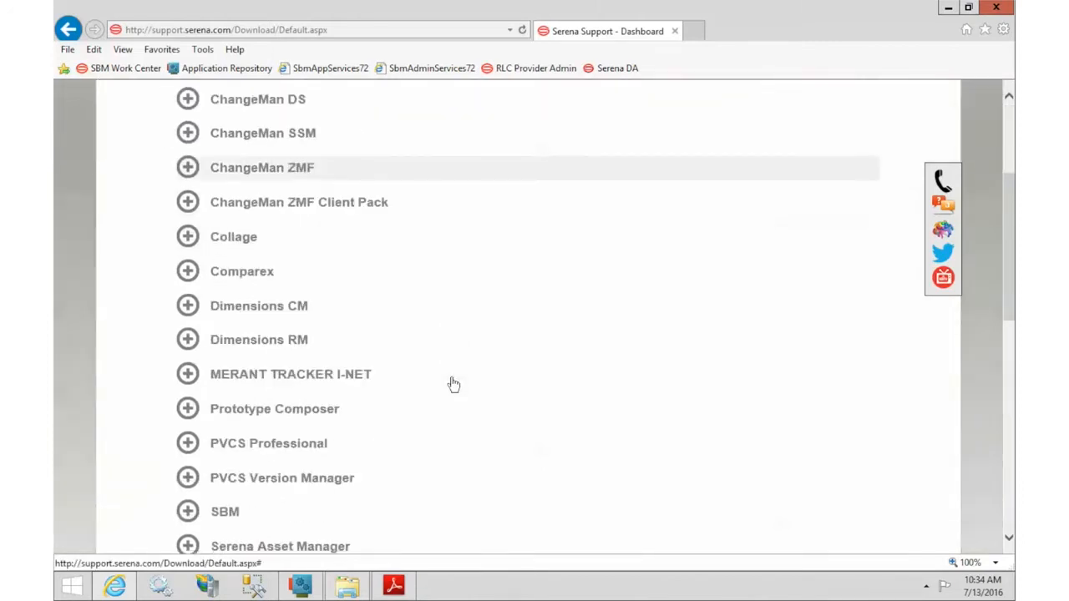
{"action": "scroll", "coordinate": [454, 384], "scroll_direction": "down", "scroll_amount": 1}
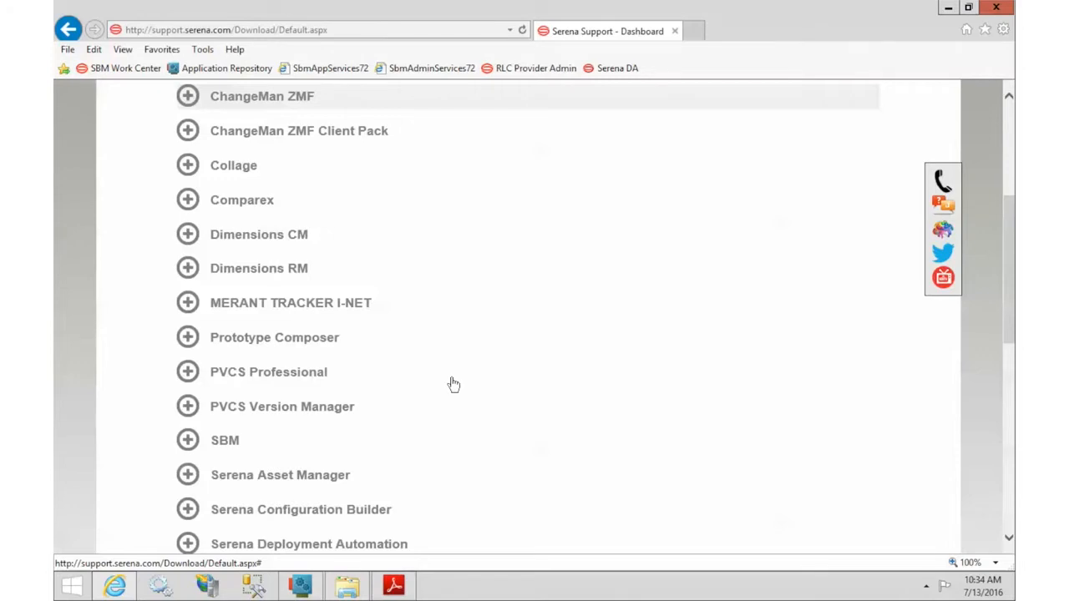
{"action": "scroll", "coordinate": [453, 384], "scroll_direction": "down", "scroll_amount": 2}
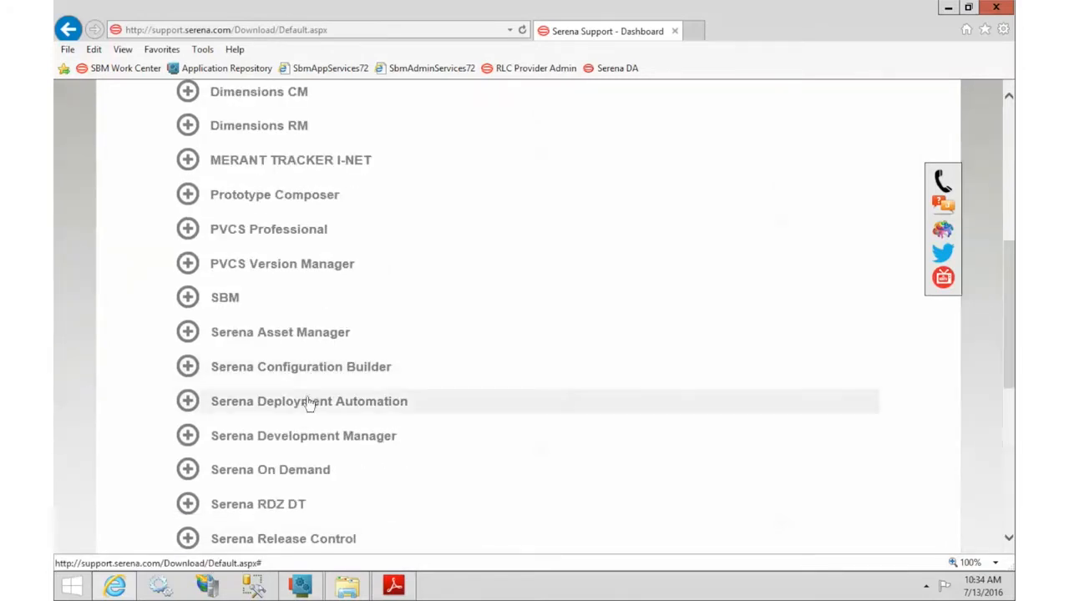
{"action": "scroll", "coordinate": [299, 370], "scroll_direction": "down", "scroll_amount": 1}
{"action": "left_click", "coordinate": [299, 470]}
{"action": "scroll", "coordinate": [472, 446], "scroll_direction": "down", "scroll_amount": 3}
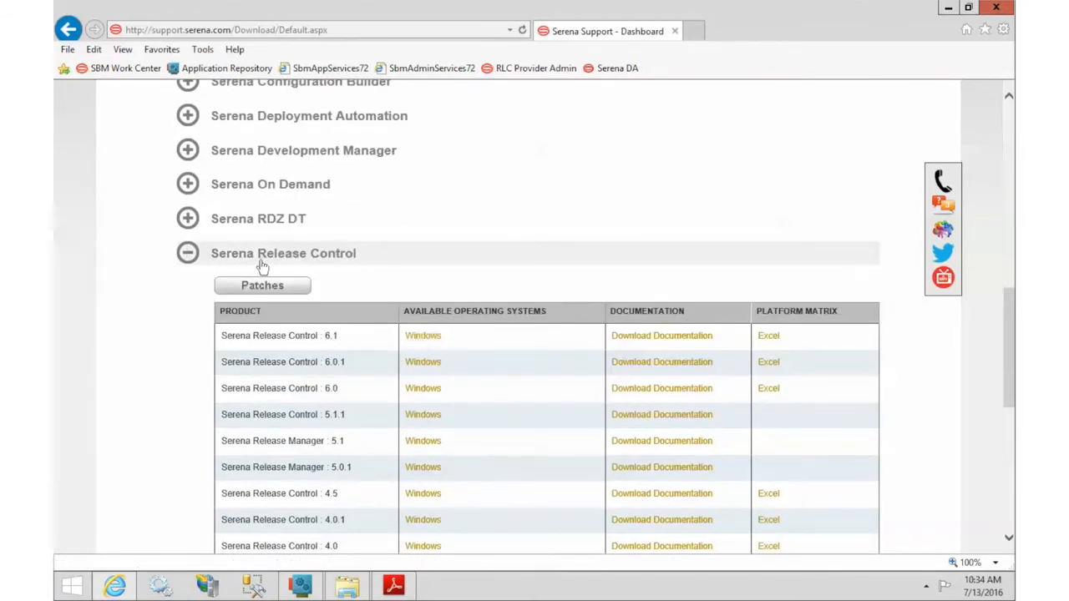
{"action": "left_click", "coordinate": [415, 342]}
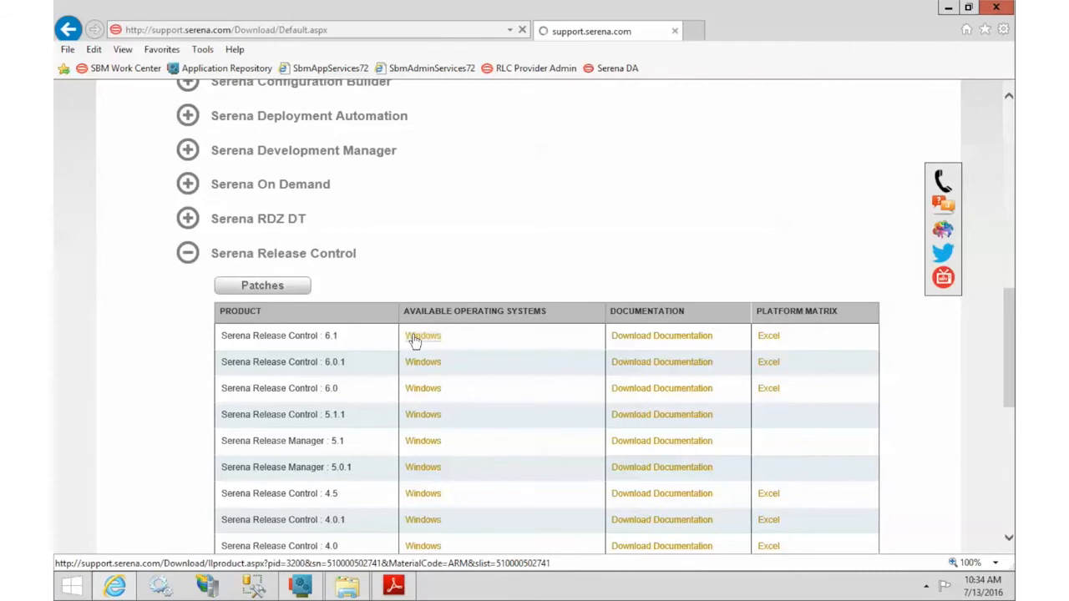
{"action": "scroll", "coordinate": [415, 341], "scroll_direction": "down", "scroll_amount": 2}
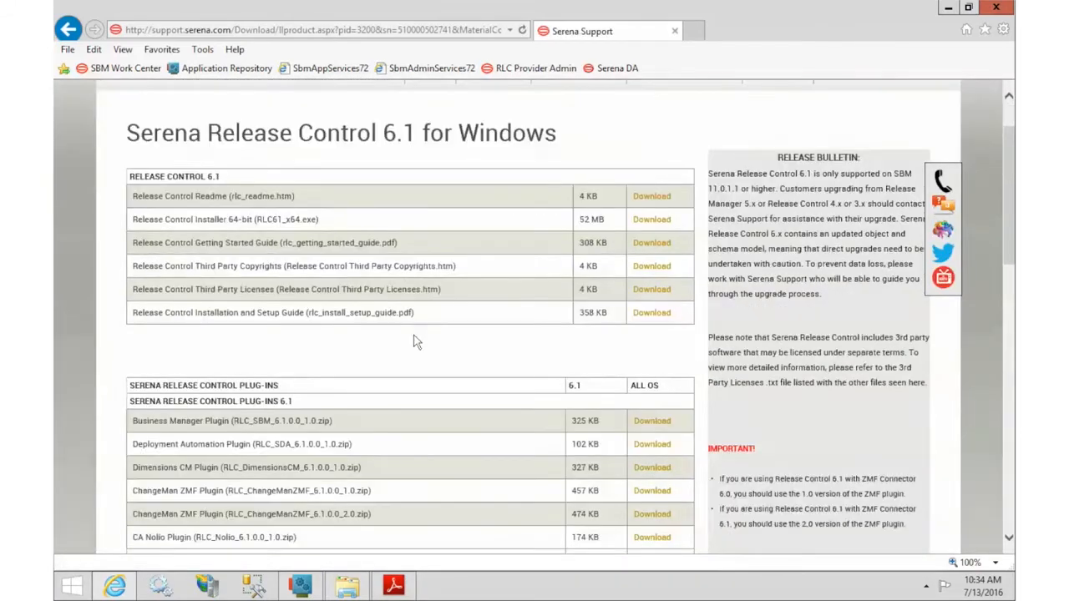
Step: Highlight the ChangeMan ZMF plug-in entries and their 1.0 version, then close the browser
{"action": "left_click_drag", "start_coordinate": [199, 329], "coordinate": [294, 330]}
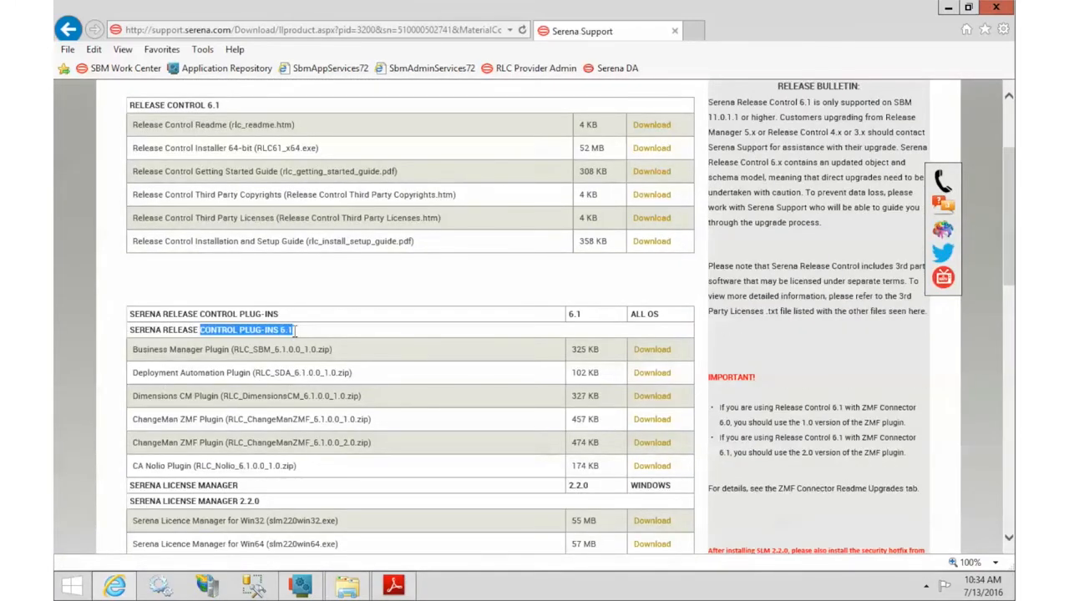
{"action": "left_click_drag", "start_coordinate": [132, 419], "coordinate": [228, 419]}
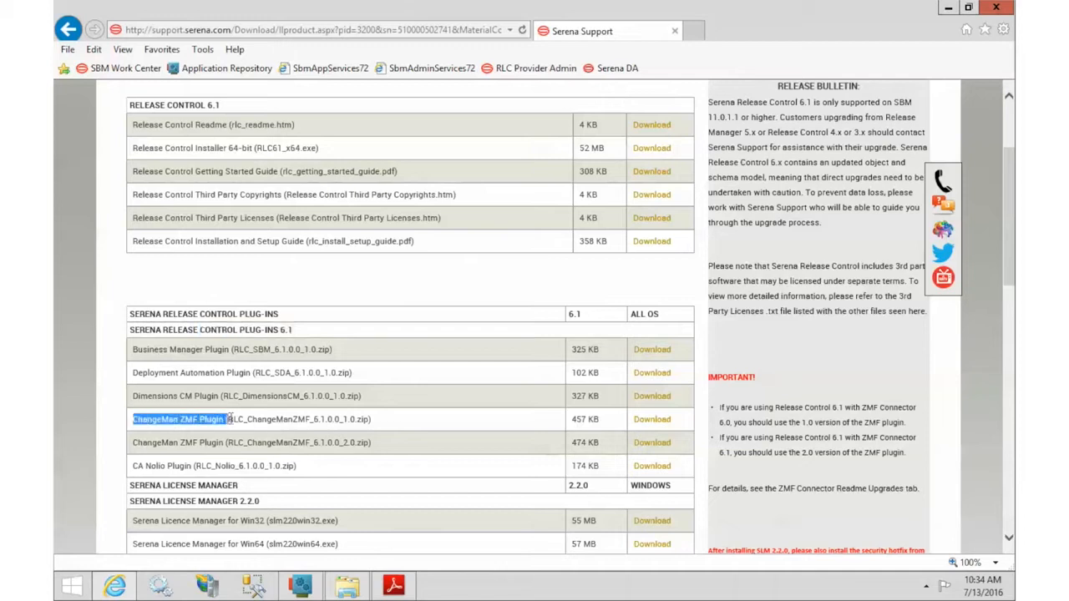
{"action": "left_click", "coordinate": [178, 440]}
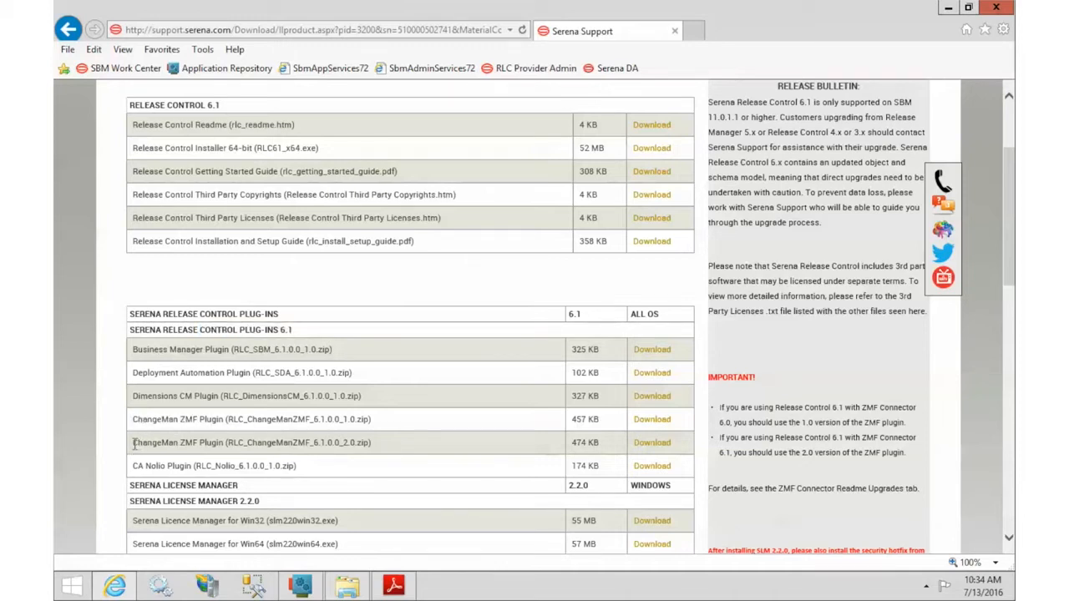
{"action": "left_click_drag", "start_coordinate": [313, 442], "coordinate": [369, 449]}
{"action": "left_click_drag", "start_coordinate": [339, 419], "coordinate": [365, 444]}
{"action": "scroll", "coordinate": [362, 449], "scroll_direction": "up", "scroll_amount": 3}
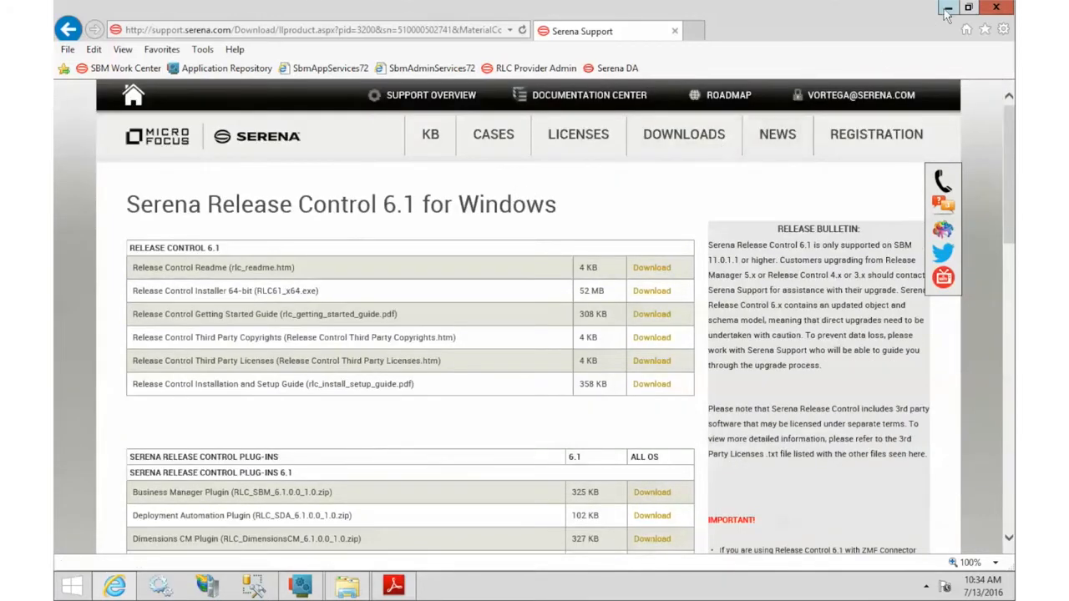
{"action": "left_click", "coordinate": [995, 10]}
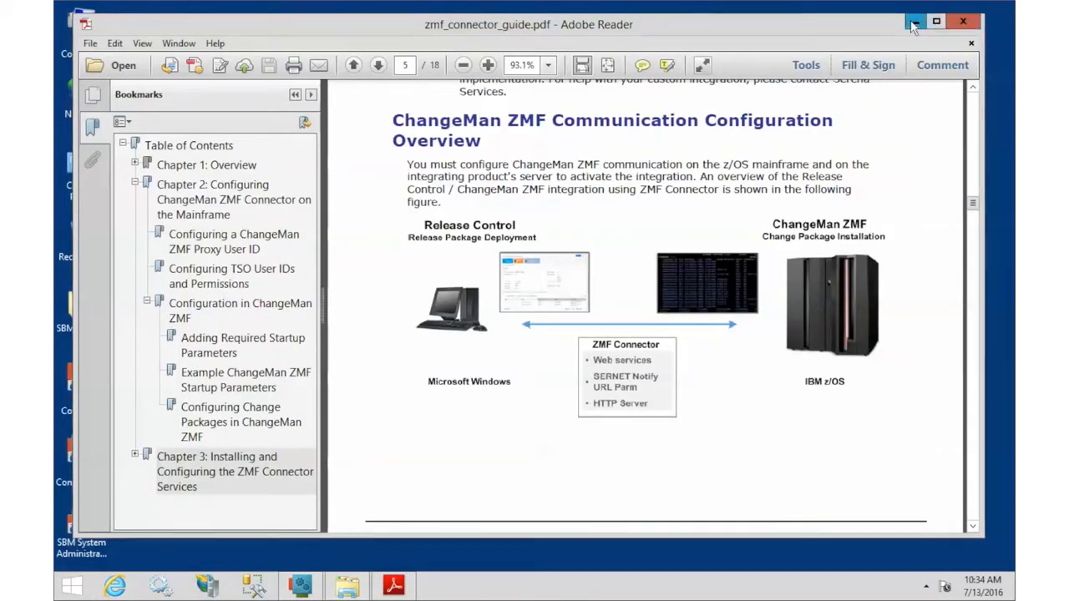
Step: Close the connector guide and extract ZMF_bundle_6.1.zip into a ZMF_bundle_6.1 folder
{"action": "left_click", "coordinate": [964, 23]}
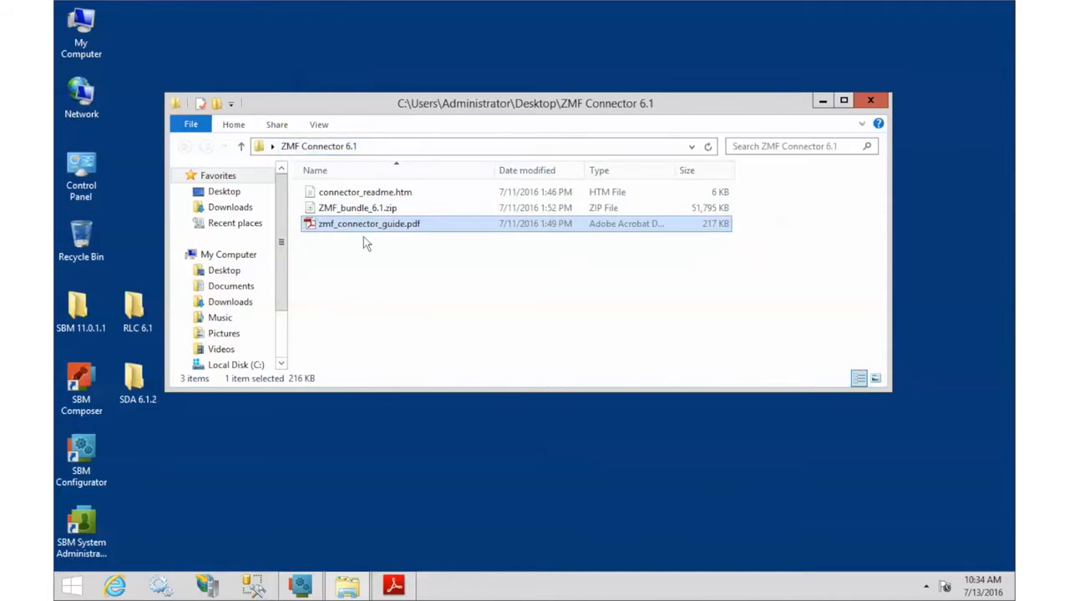
{"action": "left_click", "coordinate": [365, 208]}
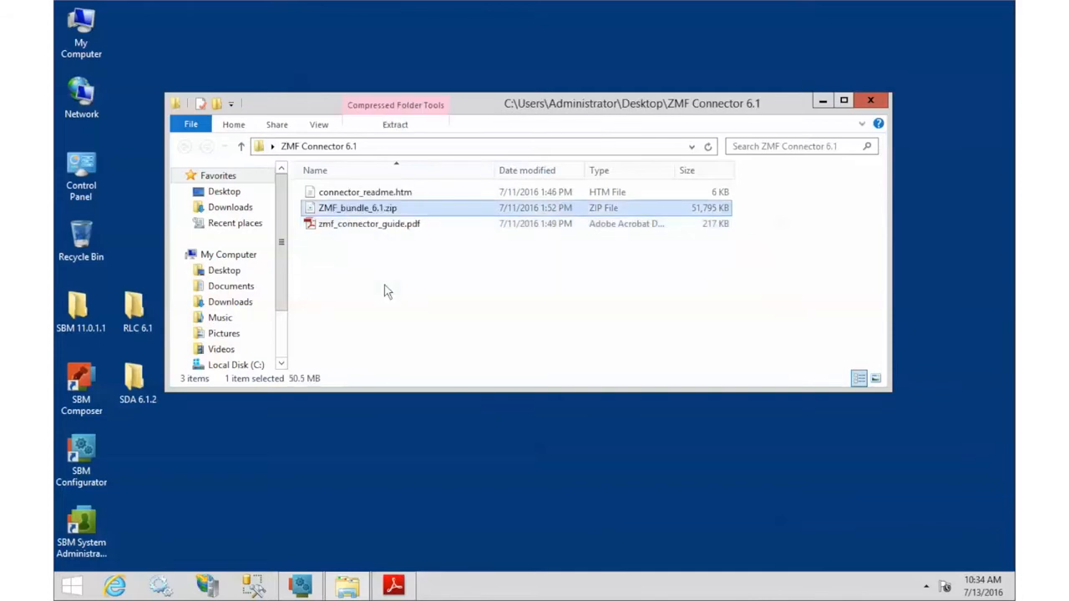
{"action": "right_click", "coordinate": [384, 290]}
{"action": "left_click", "coordinate": [434, 318]}
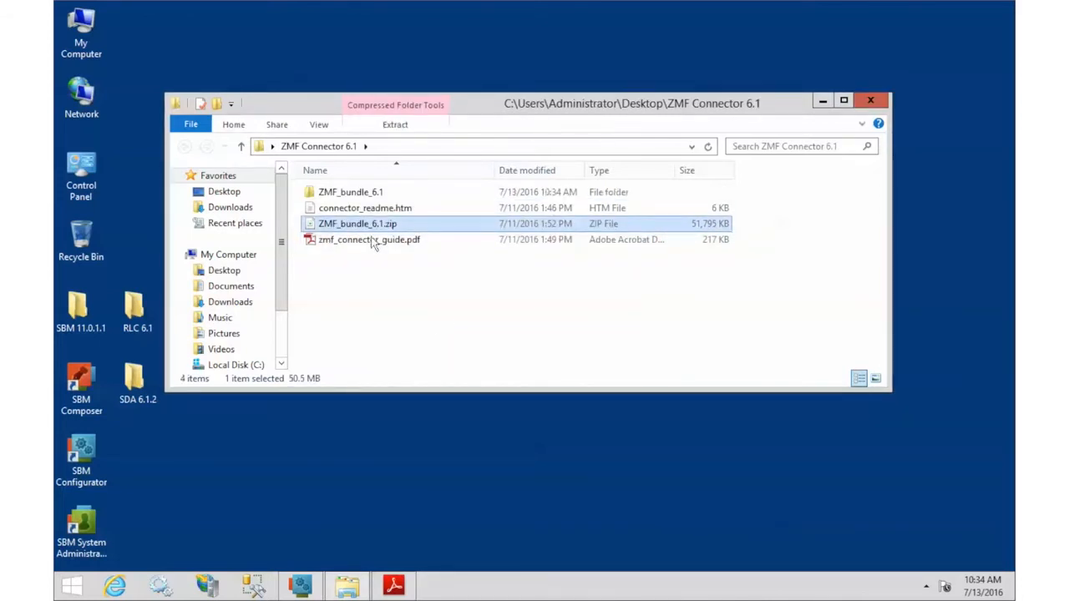
Step: Open the ZMF_bundle_6.1 folder and select all four .war files
{"action": "double_click", "coordinate": [365, 196]}
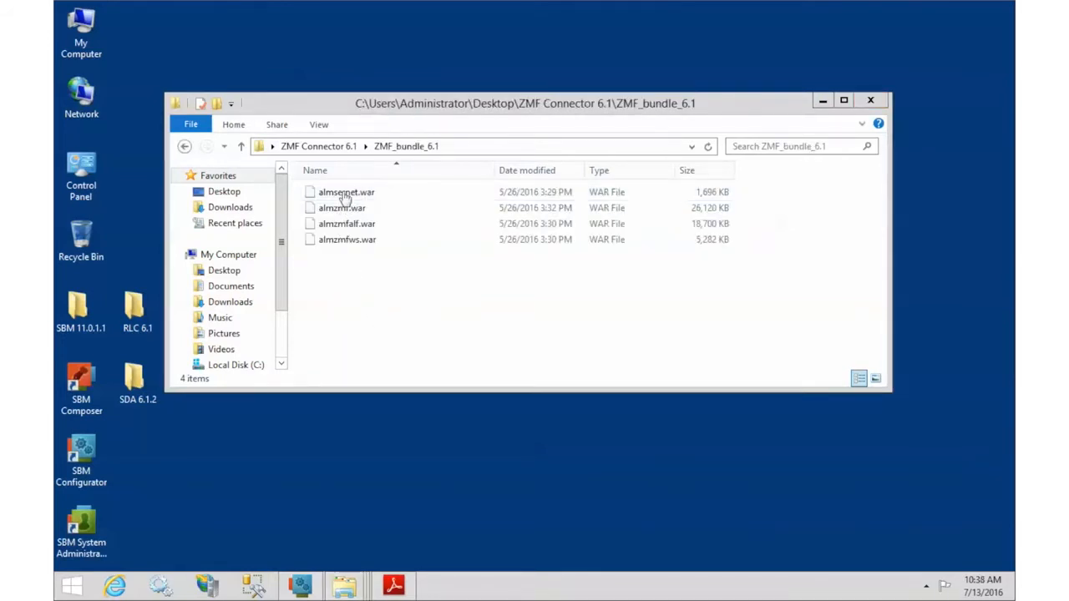
{"action": "left_click", "coordinate": [338, 196]}
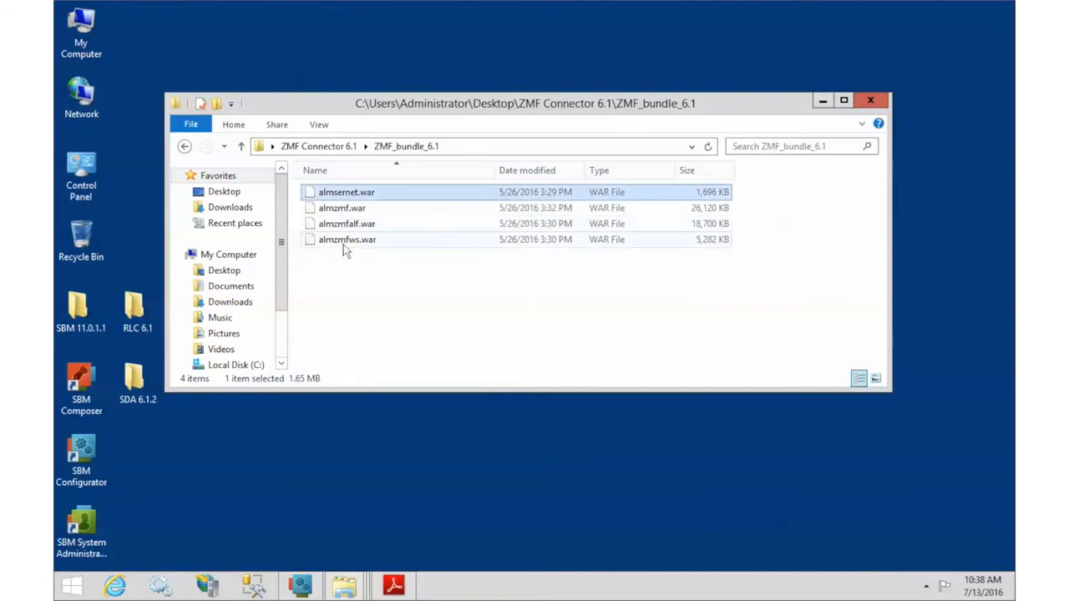
{"action": "left_click", "coordinate": [343, 242], "text": "shift"}
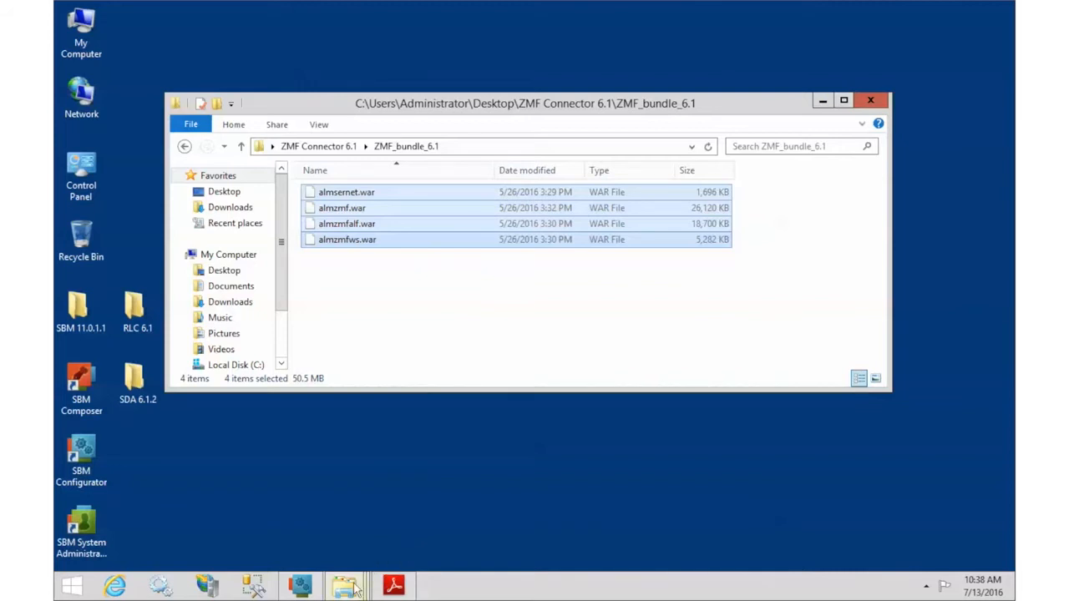
{"action": "mouse_move", "coordinate": [355, 588]}
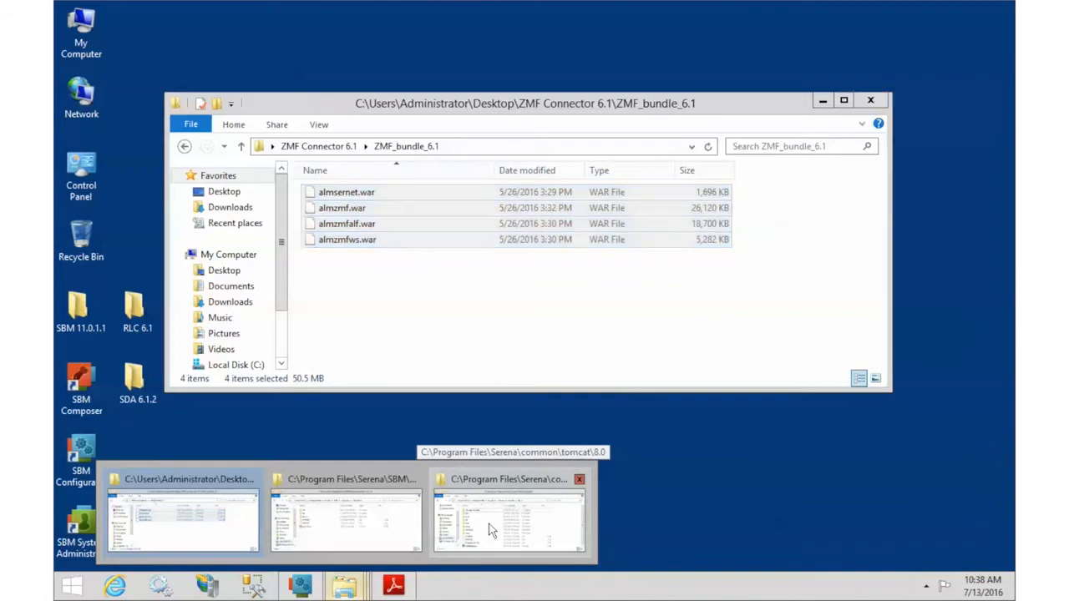
Step: Paste the four ZMF .war files into the Tomcat 8.0 webapps folder
{"action": "left_click", "coordinate": [491, 530]}
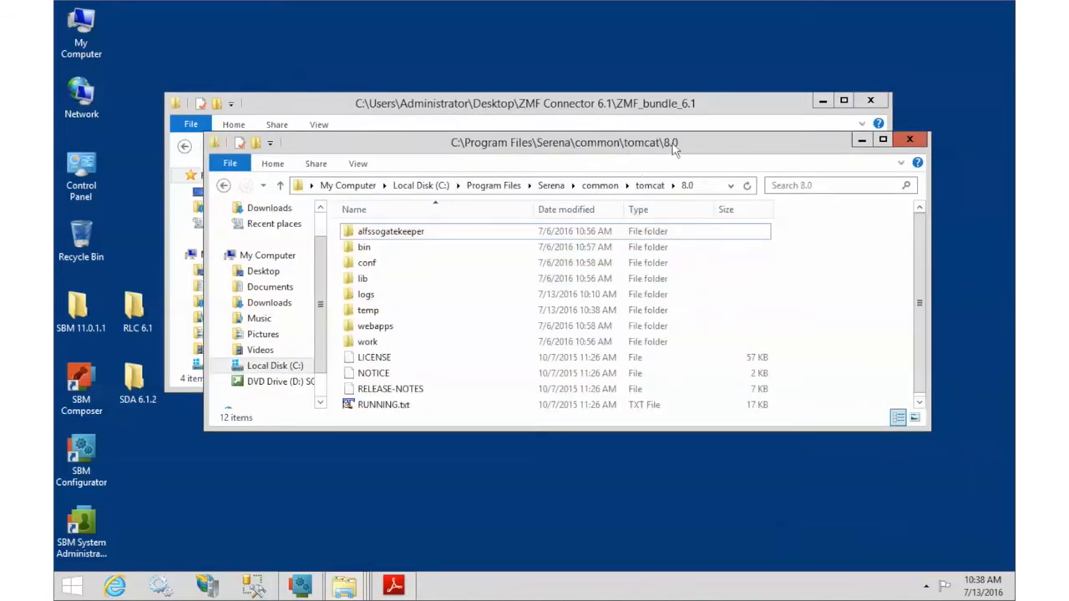
{"action": "double_click", "coordinate": [367, 327]}
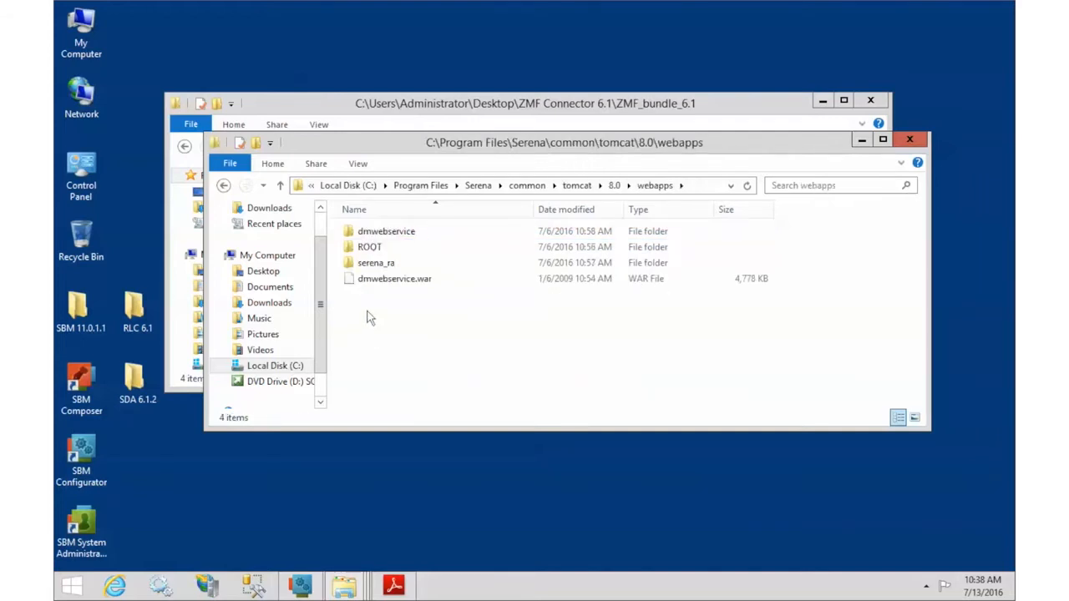
{"action": "key", "text": "ctrl+v"}
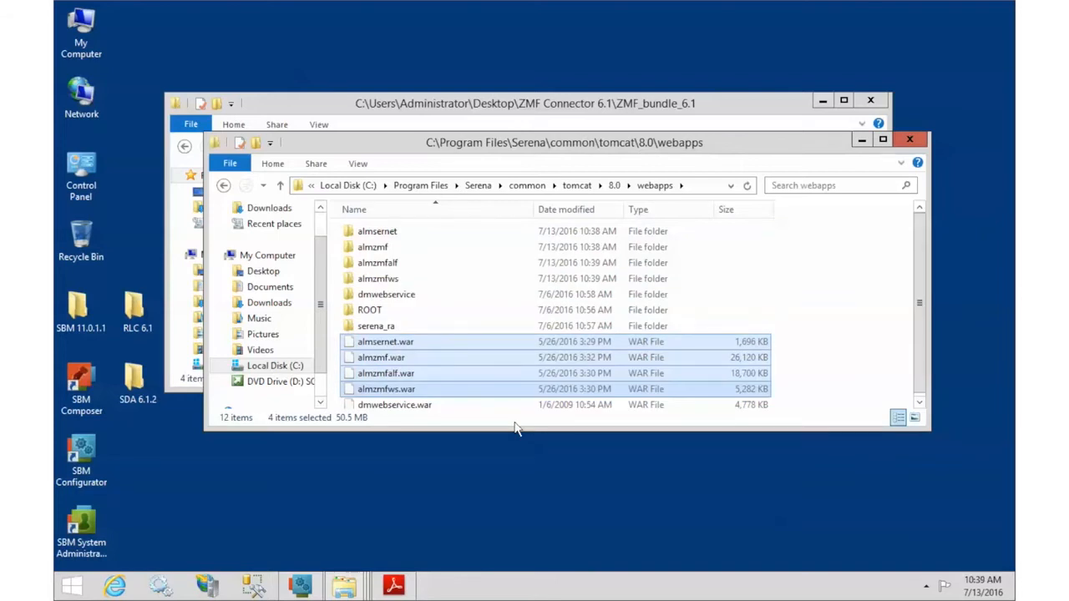
Step: Browse to almzmfalf\WEB-INF\conf and send zmfalf_resource.properties to TextPad
{"action": "double_click", "coordinate": [384, 264]}
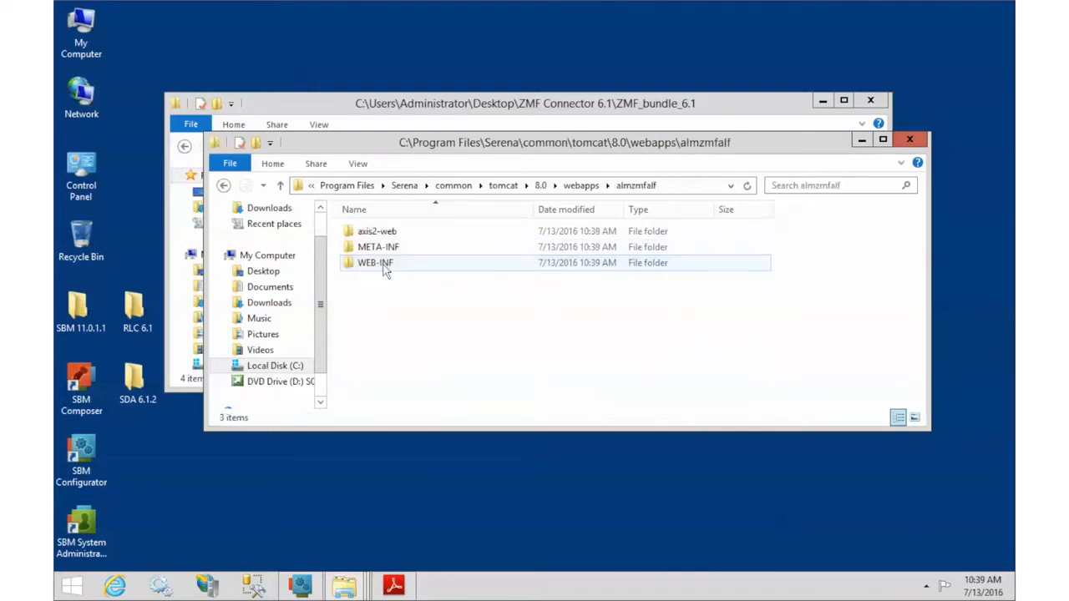
{"action": "double_click", "coordinate": [384, 264]}
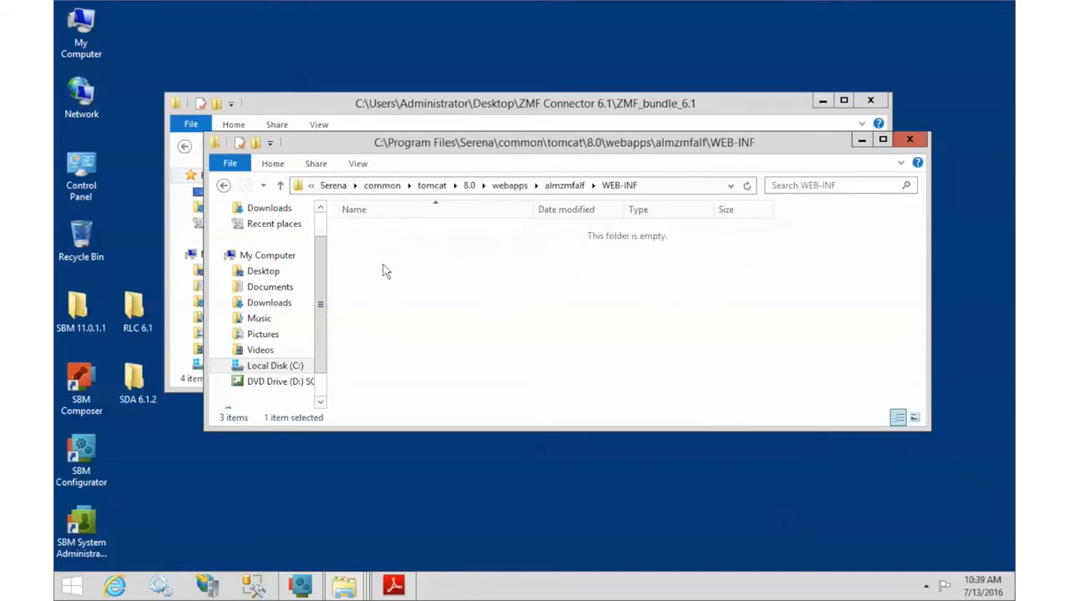
{"action": "double_click", "coordinate": [370, 247]}
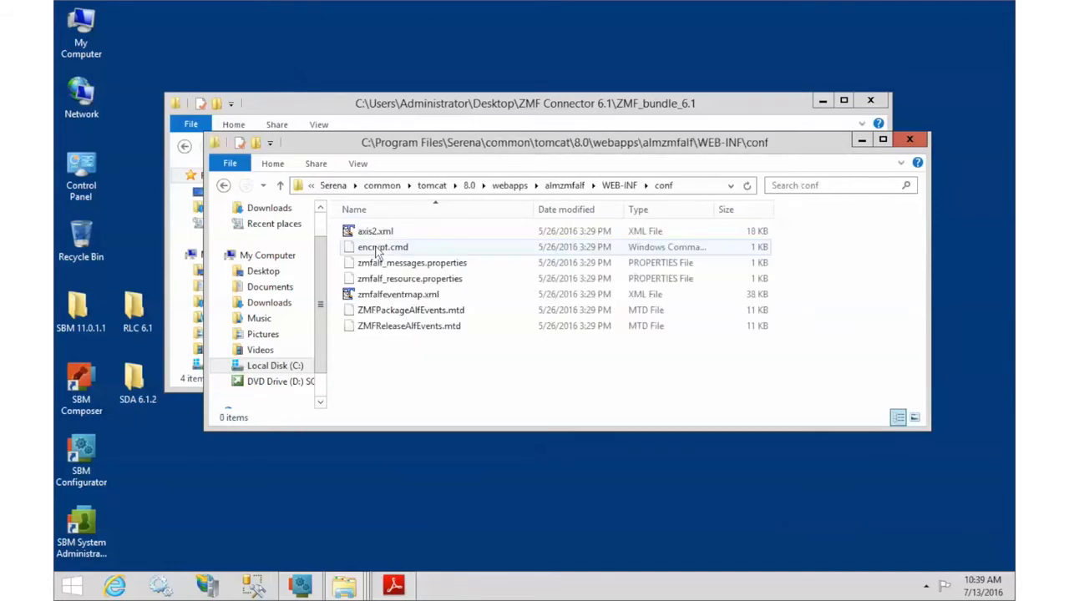
{"action": "left_click", "coordinate": [385, 281]}
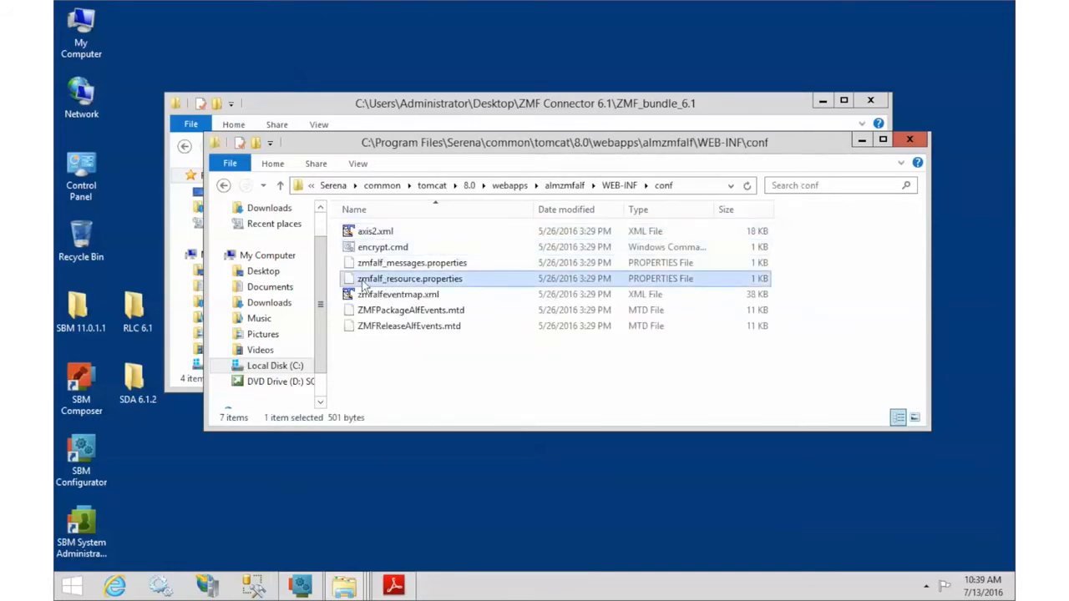
{"action": "right_click", "coordinate": [409, 285]}
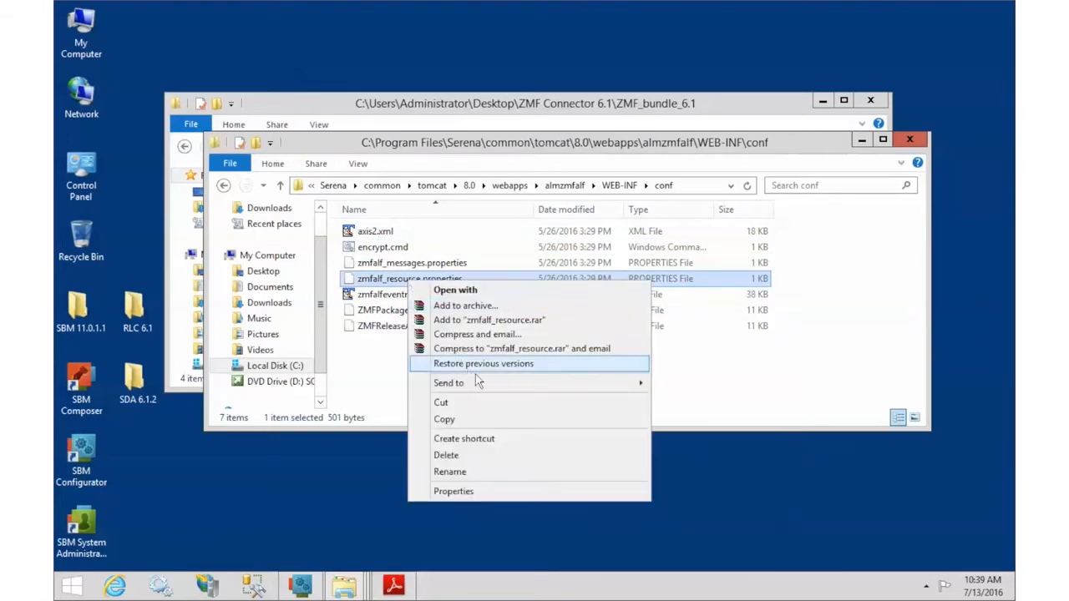
{"action": "mouse_move", "coordinate": [484, 384]}
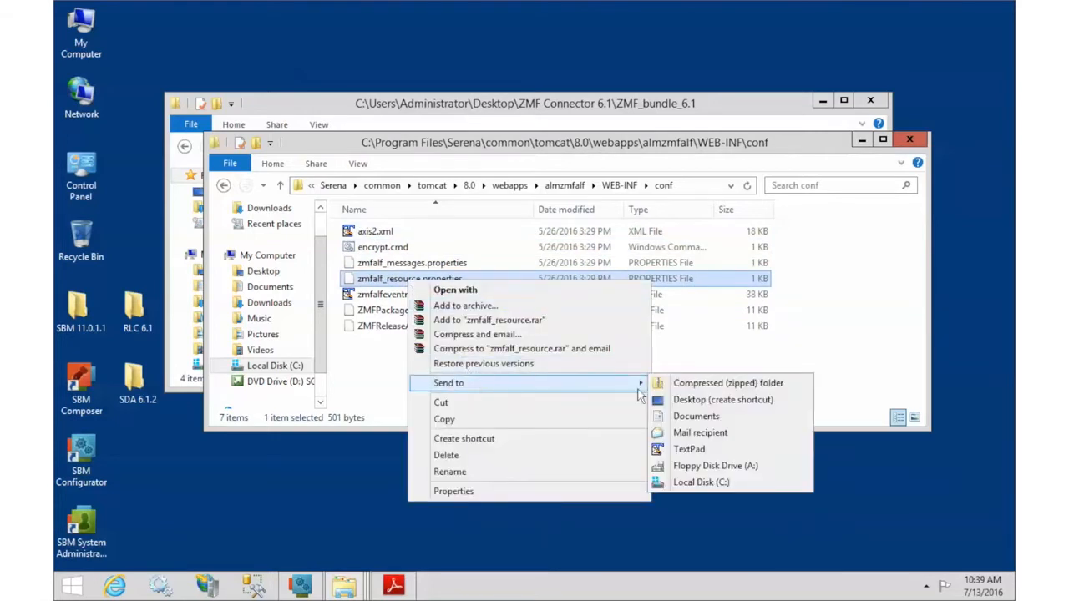
{"action": "left_click", "coordinate": [695, 449]}
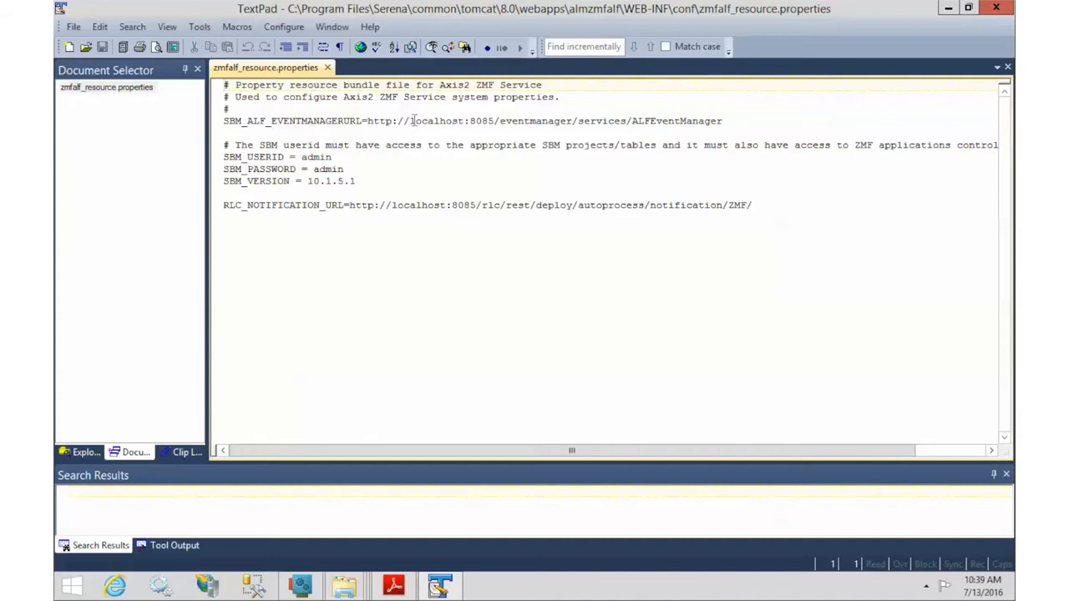
Step: Change the event manager URL host to RLC6 and clear the SBM password value
{"action": "left_click_drag", "start_coordinate": [409, 121], "coordinate": [464, 121]}
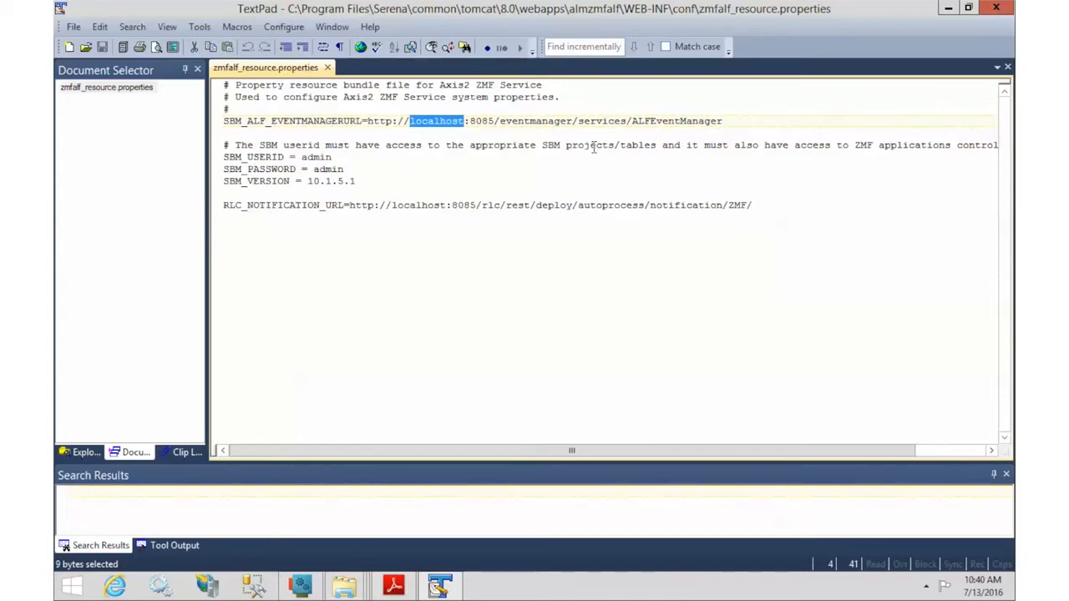
{"action": "type", "text": "RLC6"}
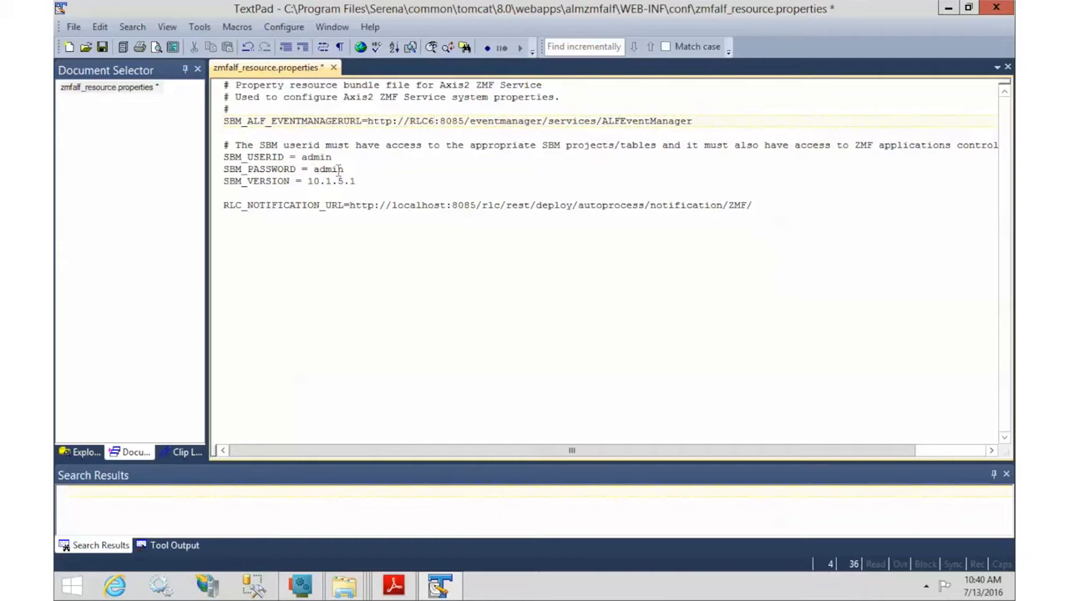
{"action": "left_click", "coordinate": [339, 169]}
{"action": "double_click", "coordinate": [340, 169]}
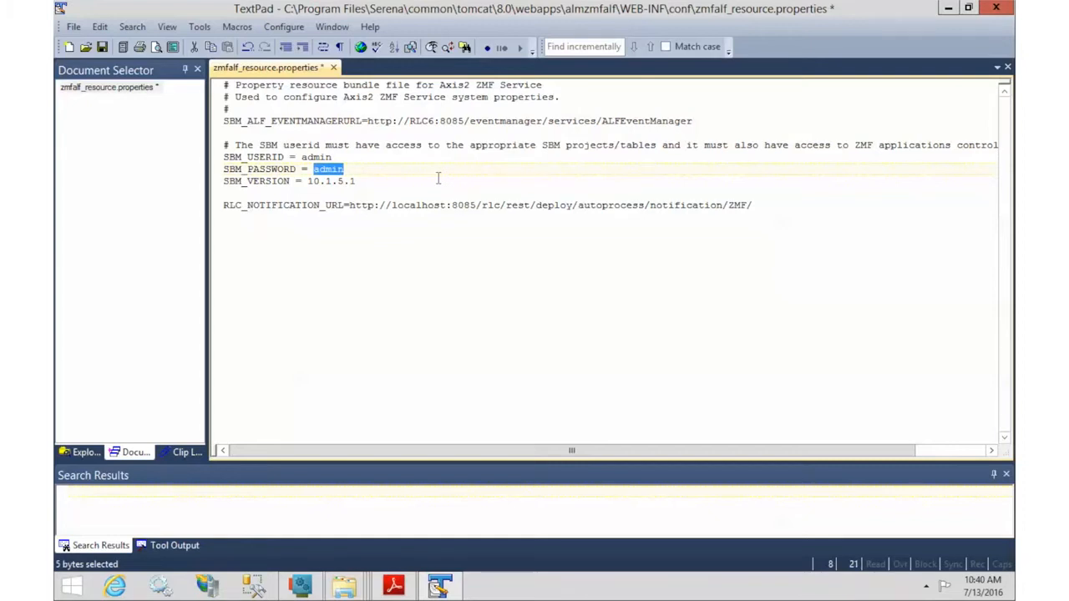
{"action": "key", "text": "Delete"}
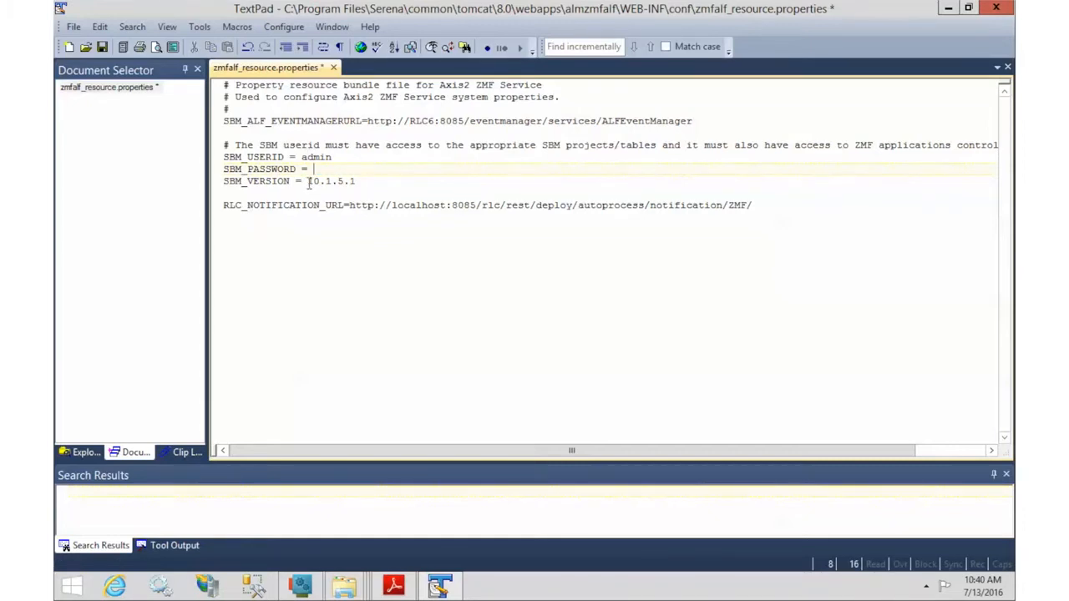
Step: Set SBM version to 11.0.1.1 and notification URL host to RLC6, then save and close
{"action": "left_click_drag", "start_coordinate": [306, 181], "coordinate": [362, 182]}
{"action": "type", "text": "11.0.1.1"}
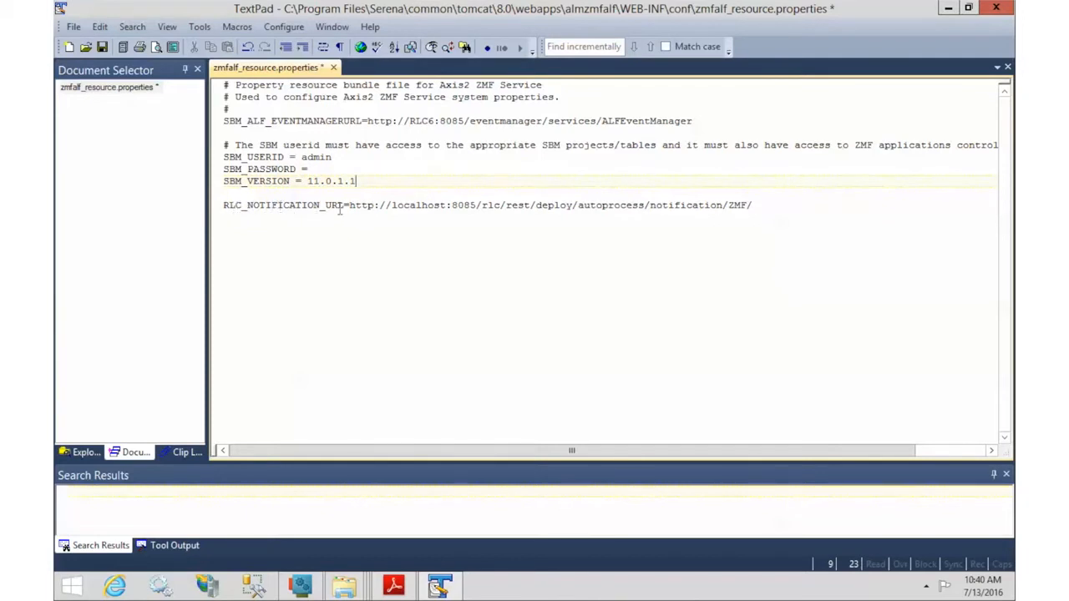
{"action": "left_click_drag", "start_coordinate": [390, 206], "coordinate": [449, 205]}
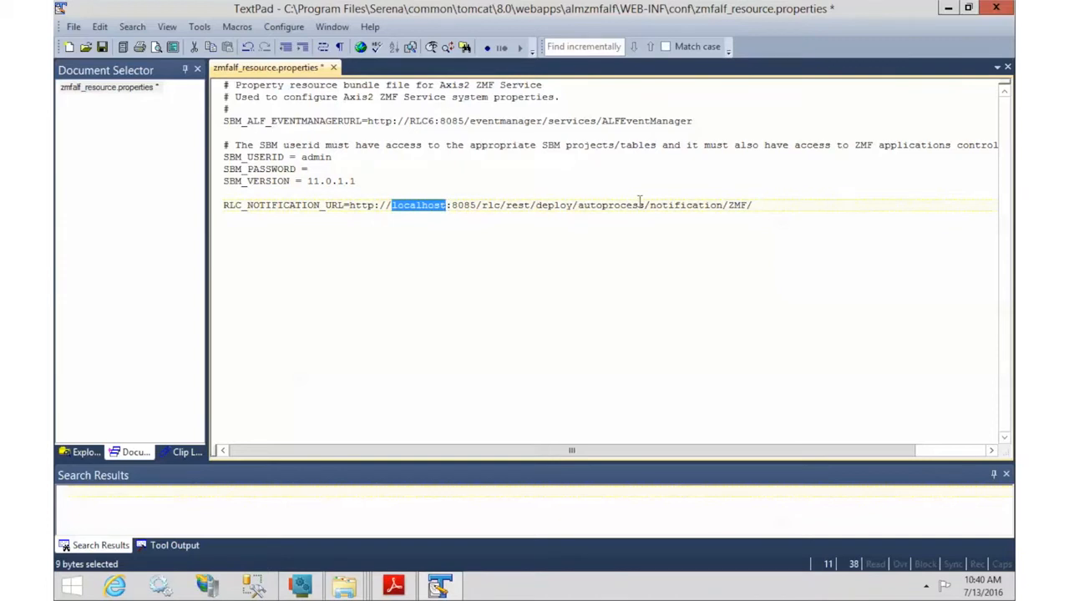
{"action": "type", "text": "RLC6"}
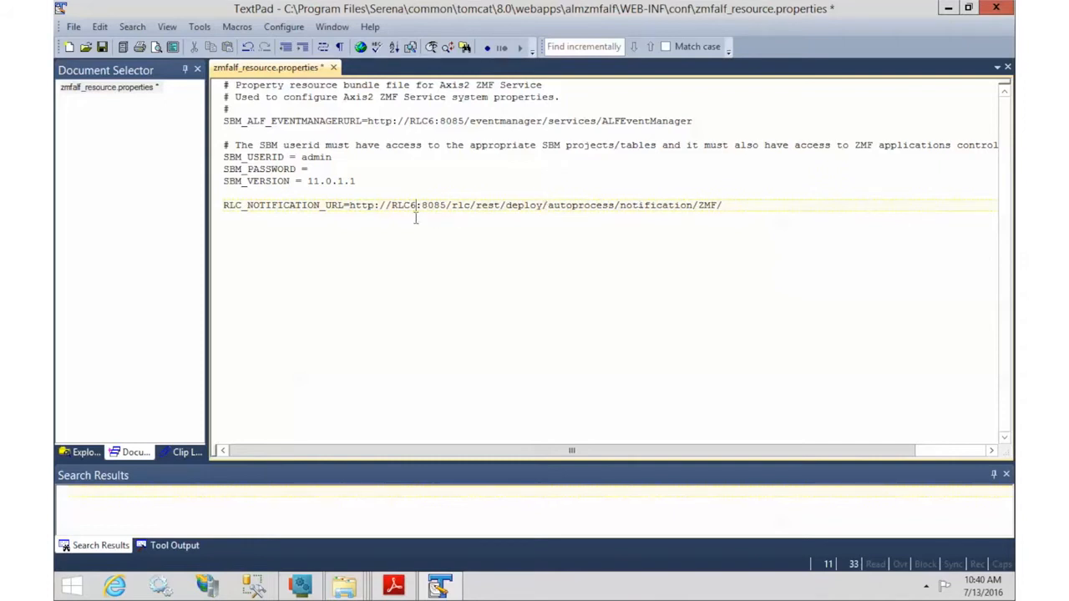
{"action": "left_click", "coordinate": [102, 47]}
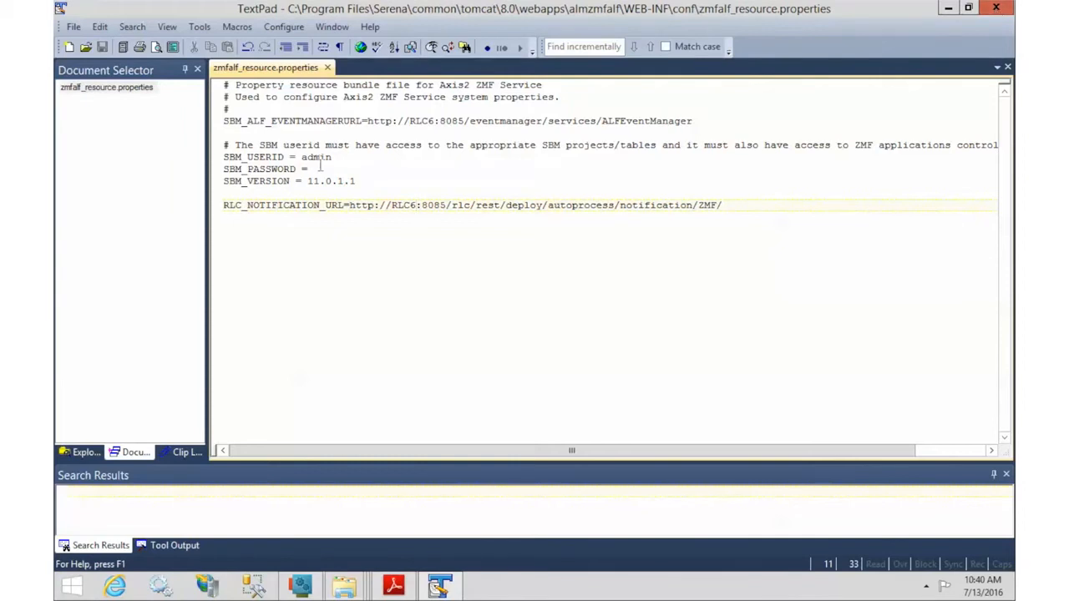
{"action": "left_click", "coordinate": [998, 9]}
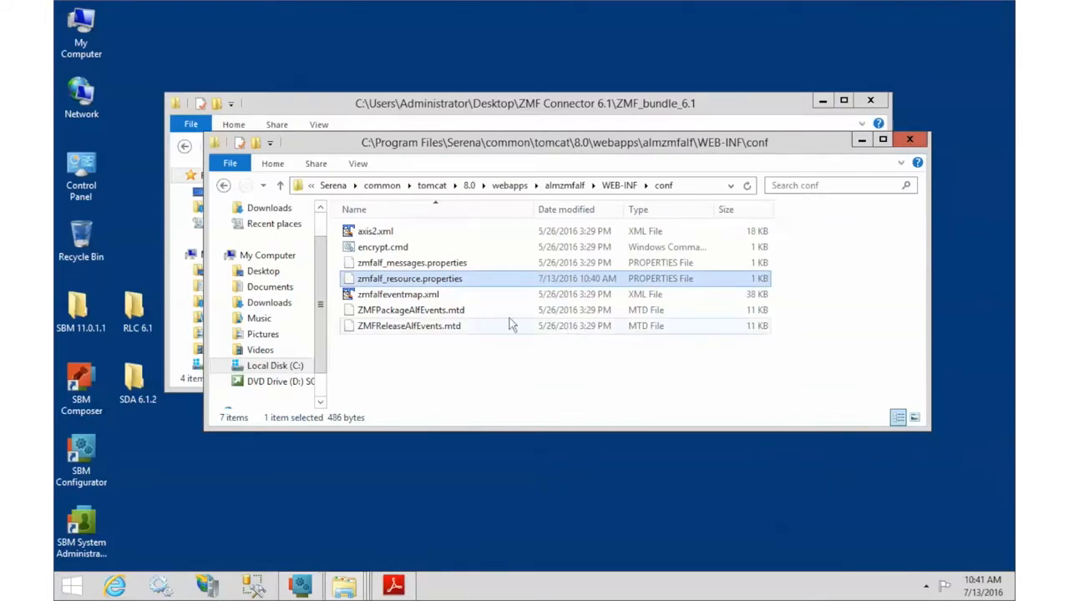
Step: Send encrypt.cmd to TextPad to view its com.serena.zmfalf.util.Encrypt java command
{"action": "left_click", "coordinate": [366, 251]}
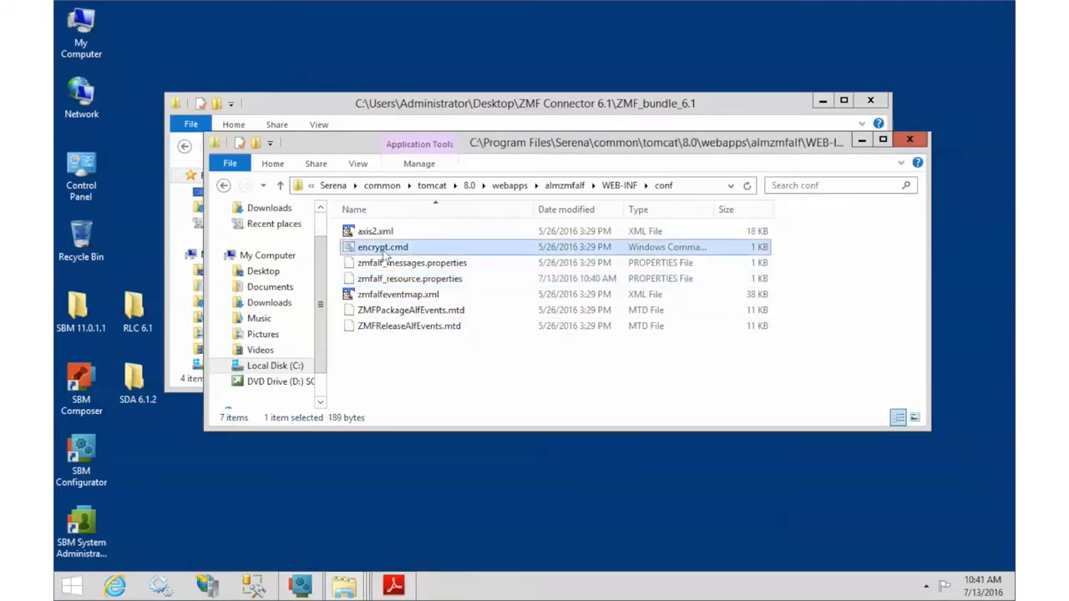
{"action": "right_click", "coordinate": [383, 251]}
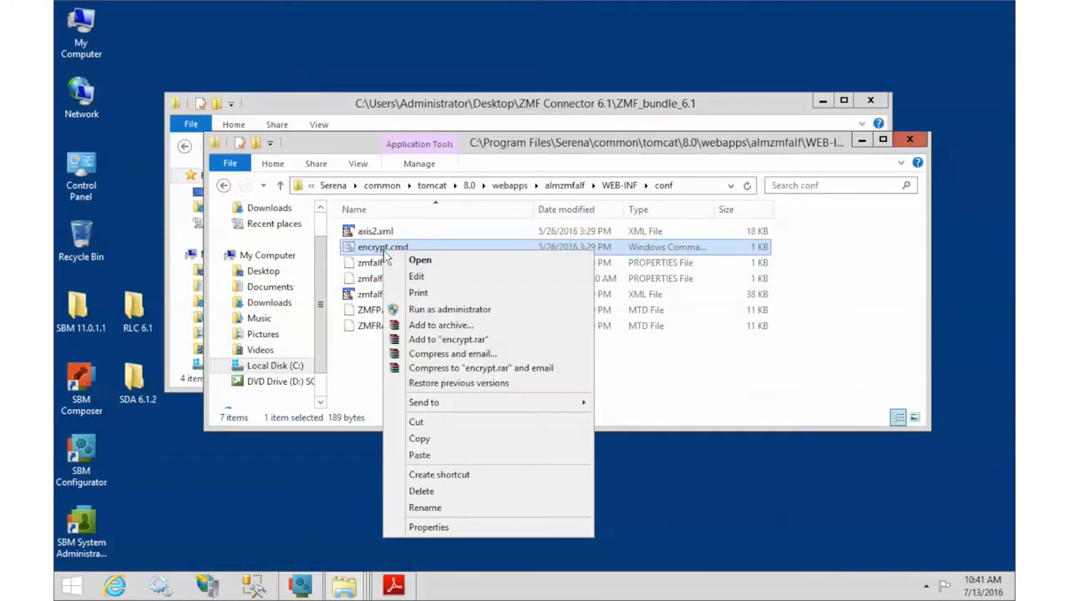
{"action": "mouse_move", "coordinate": [490, 409]}
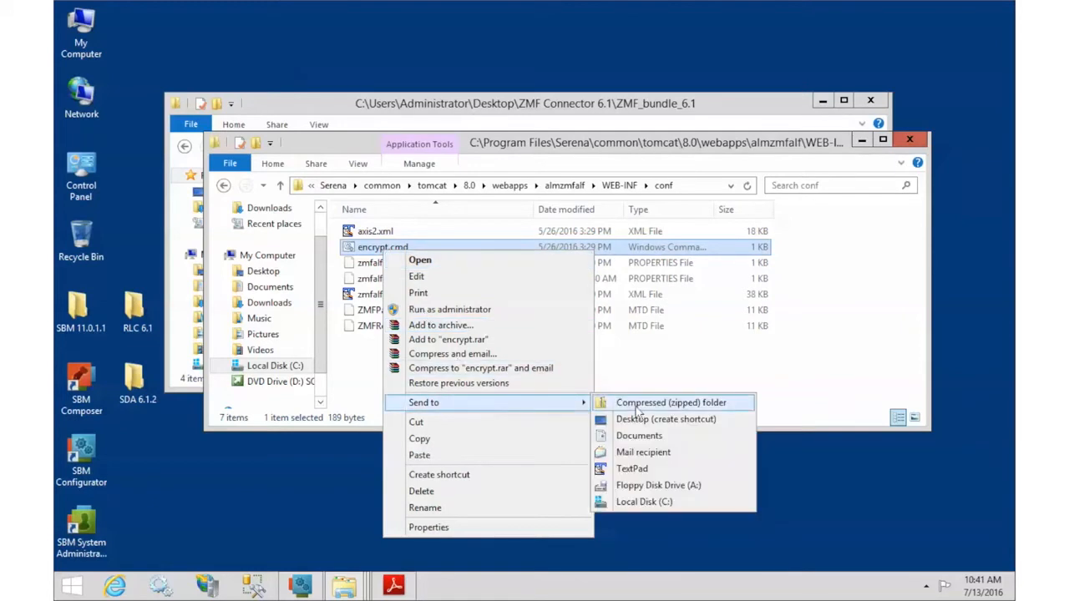
{"action": "left_click", "coordinate": [641, 472]}
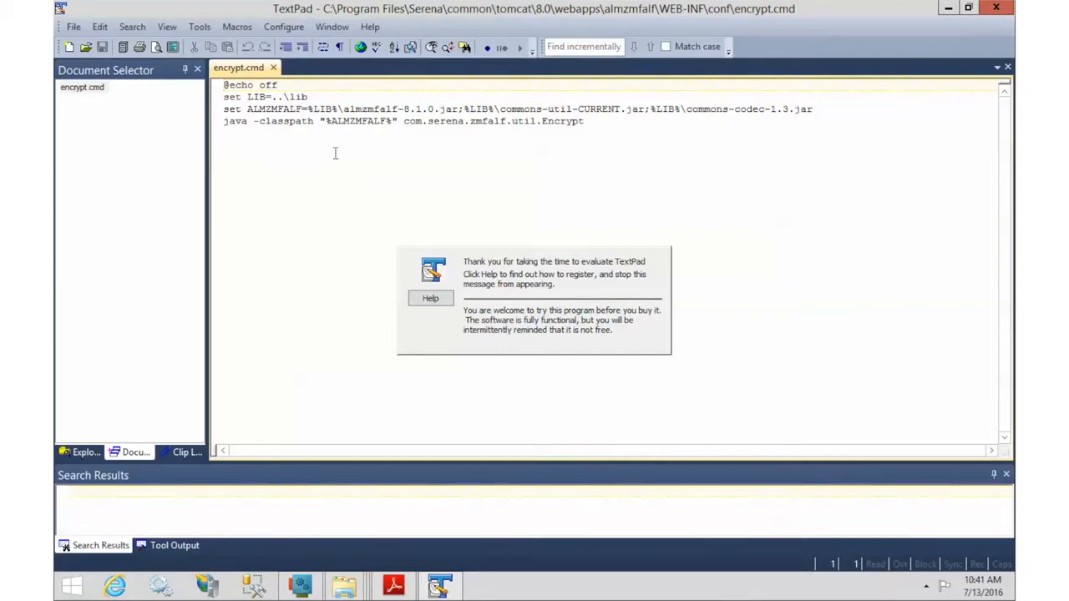
Step: In encrypt.cmd, use almzmfalf-8.1.1.jar and replace java with the full Serena JRE java path
{"action": "double_click", "coordinate": [430, 109]}
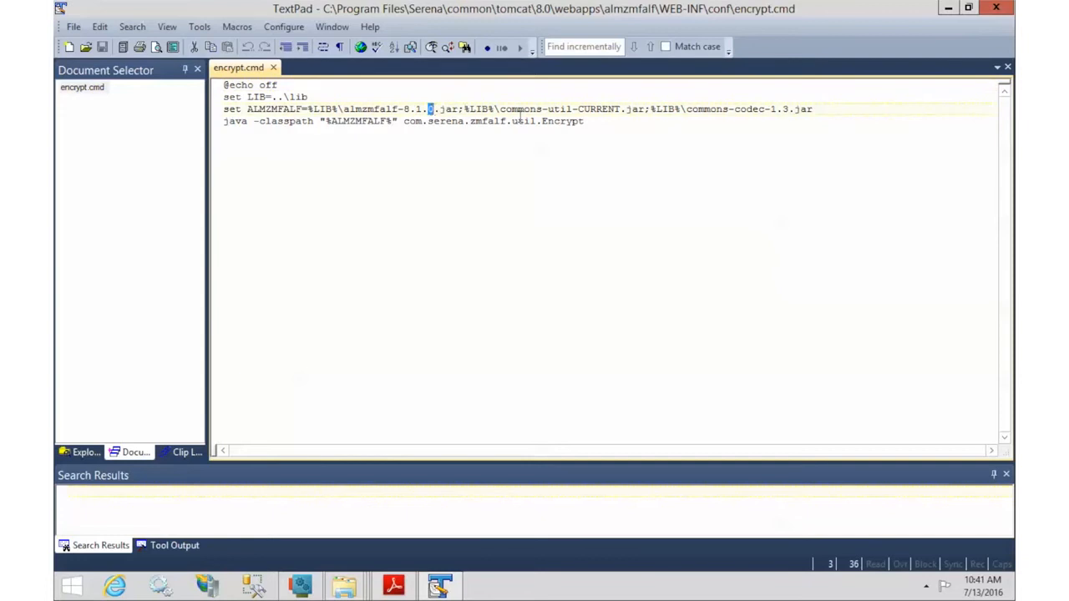
{"action": "type", "text": "1"}
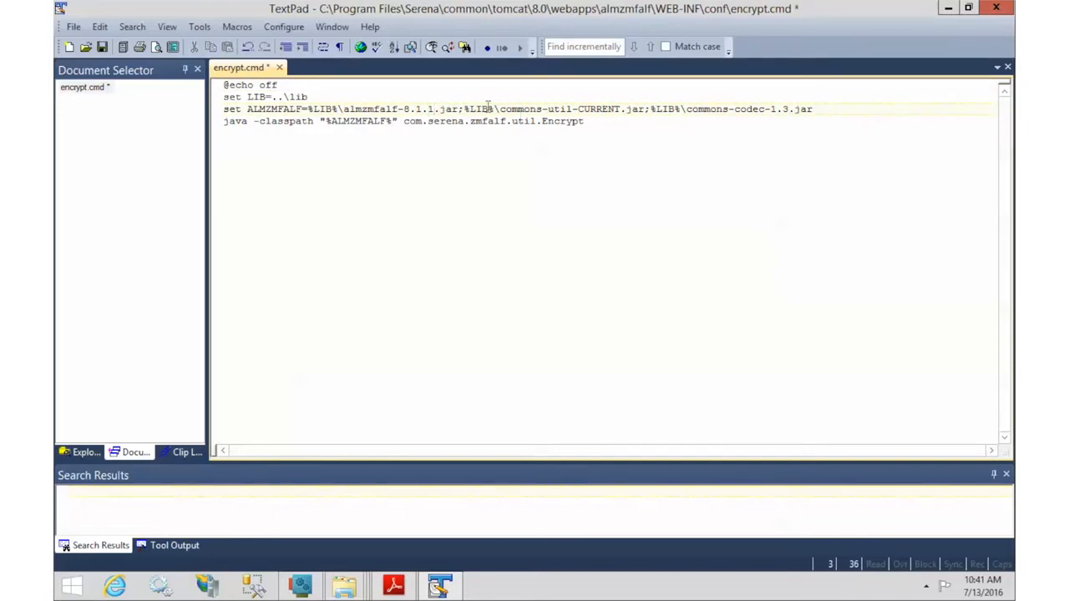
{"action": "left_click", "coordinate": [235, 120]}
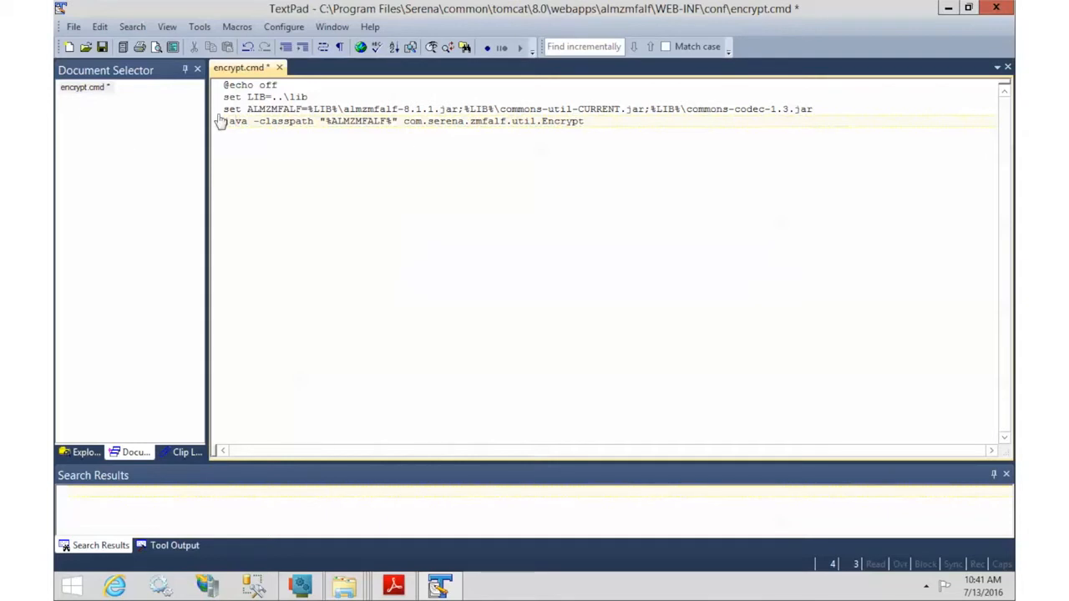
{"action": "left_click_drag", "start_coordinate": [249, 121], "coordinate": [217, 124]}
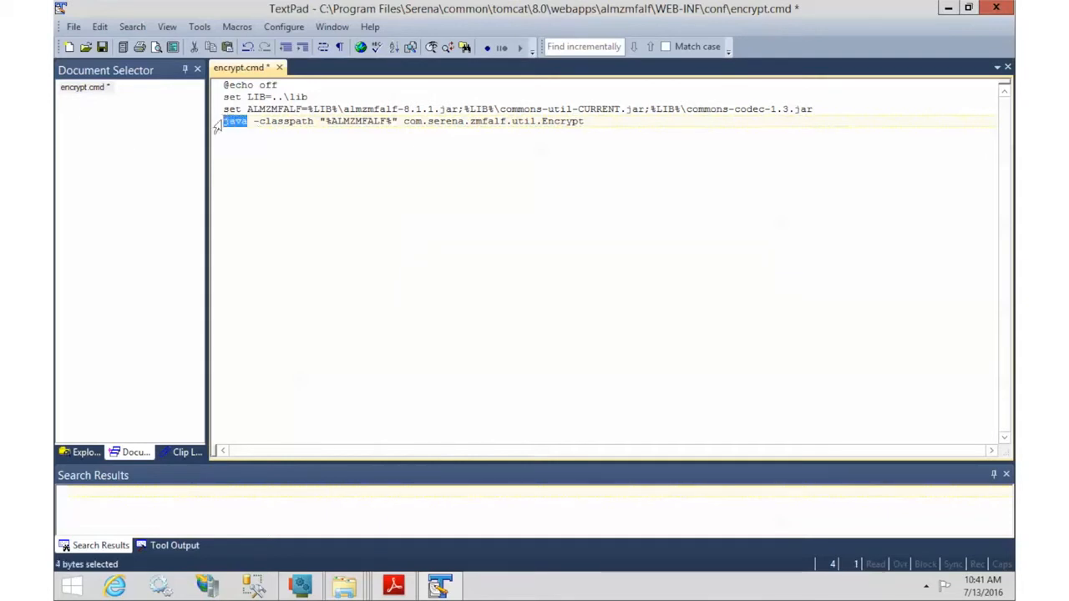
{"action": "type", "text": "\"C:\\Program Files\\Serena\\common\\jre\\8.0\\bin\\java\""}
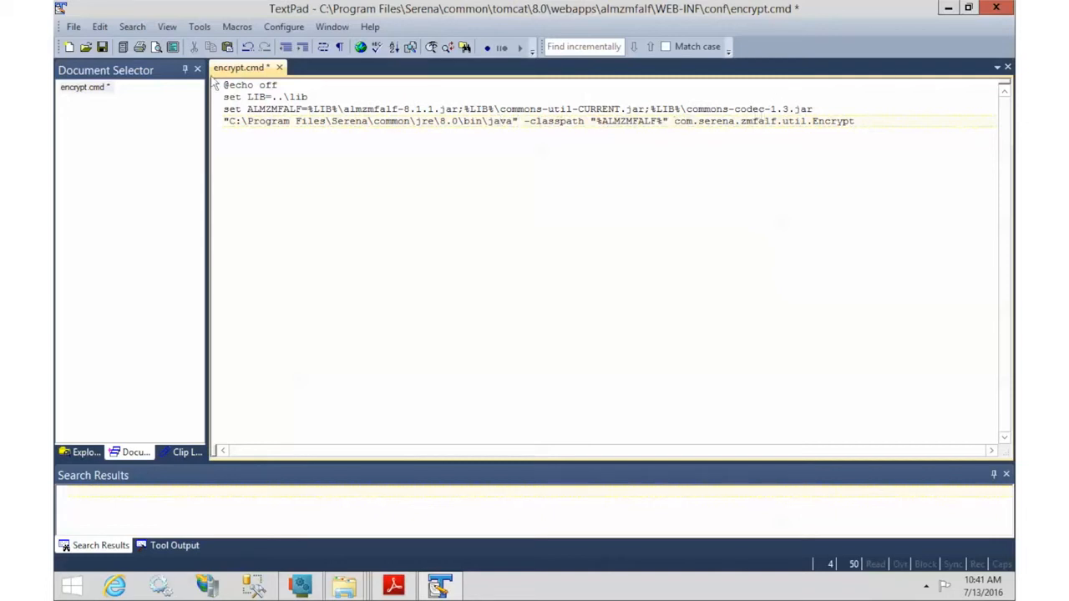
Step: Save and close encrypt.cmd, then copy the almzmfalf conf folder path
{"action": "left_click", "coordinate": [102, 46]}
{"action": "left_click", "coordinate": [996, 7]}
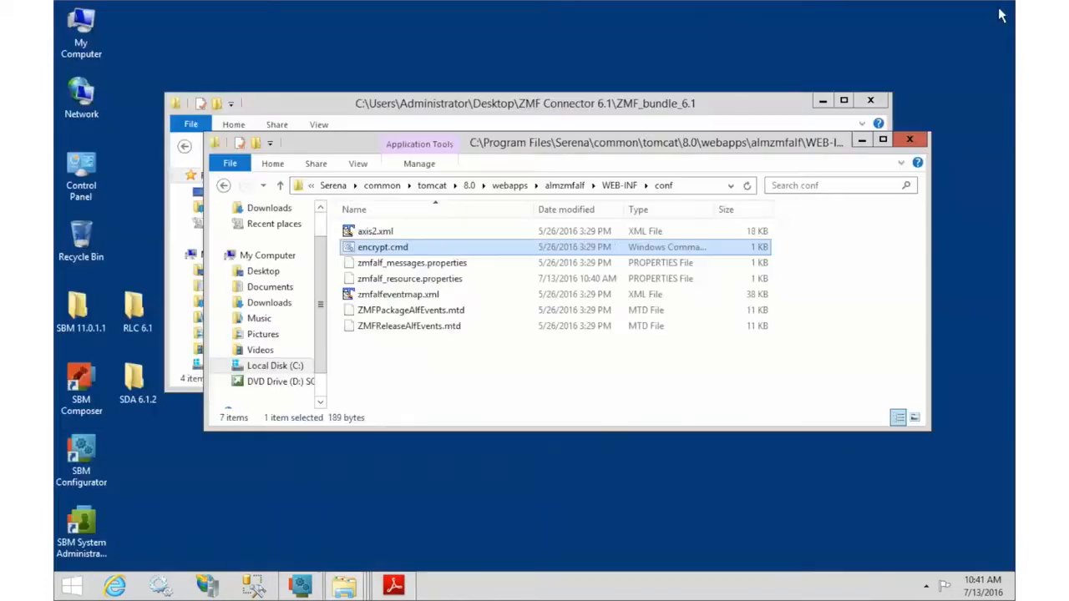
{"action": "left_click", "coordinate": [706, 185]}
{"action": "key", "text": "ctrl+c"}
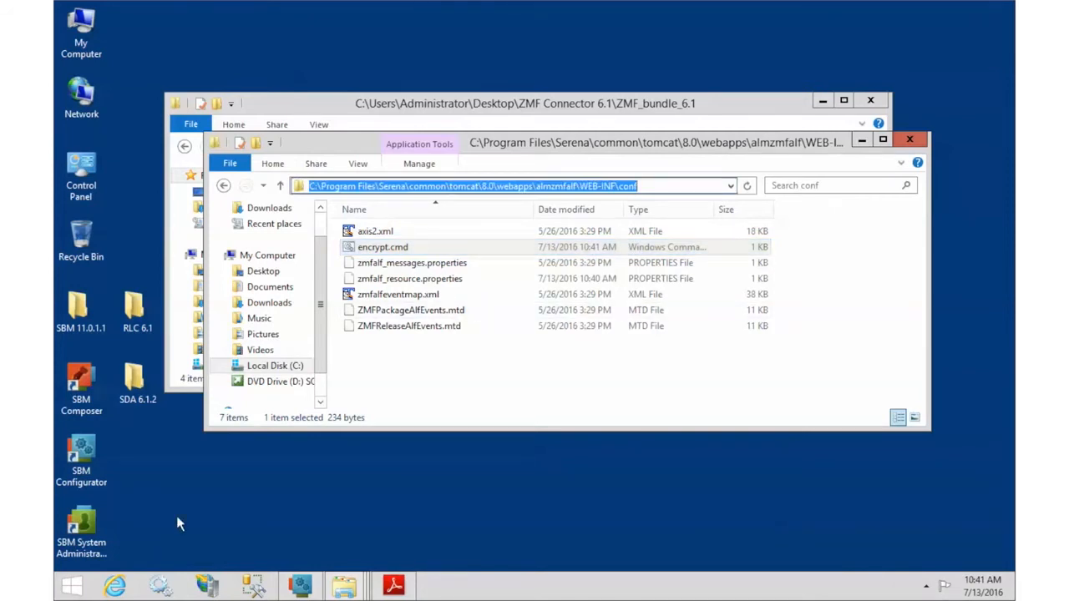
Step: Open a Command Prompt via Run and cd into the pasted almzmfalf conf folder
{"action": "left_click", "coordinate": [71, 586]}
{"action": "left_click", "coordinate": [275, 406]}
{"action": "type", "text": "cmd"}
{"action": "key", "text": "Return"}
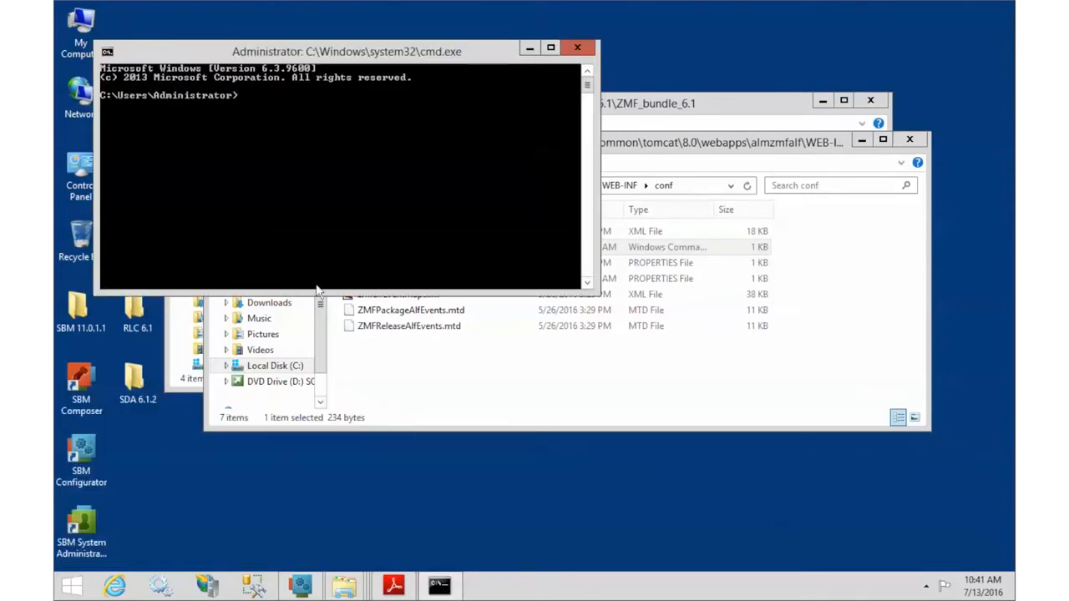
{"action": "left_click_drag", "start_coordinate": [321, 63], "coordinate": [506, 58]}
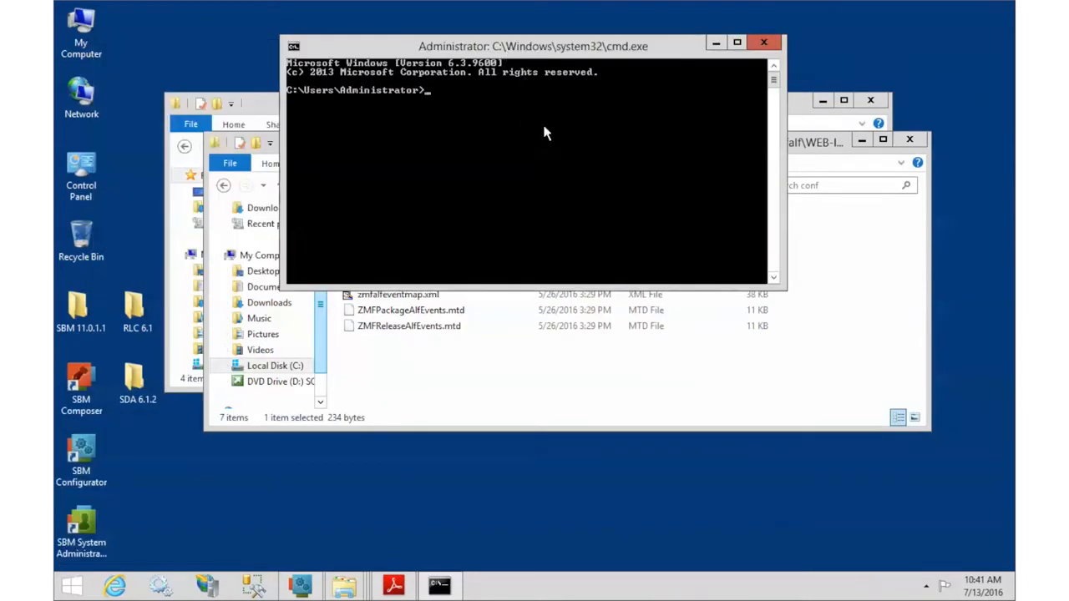
{"action": "type", "text": "cd"}
{"action": "right_click", "coordinate": [538, 136]}
{"action": "left_click", "coordinate": [561, 179]}
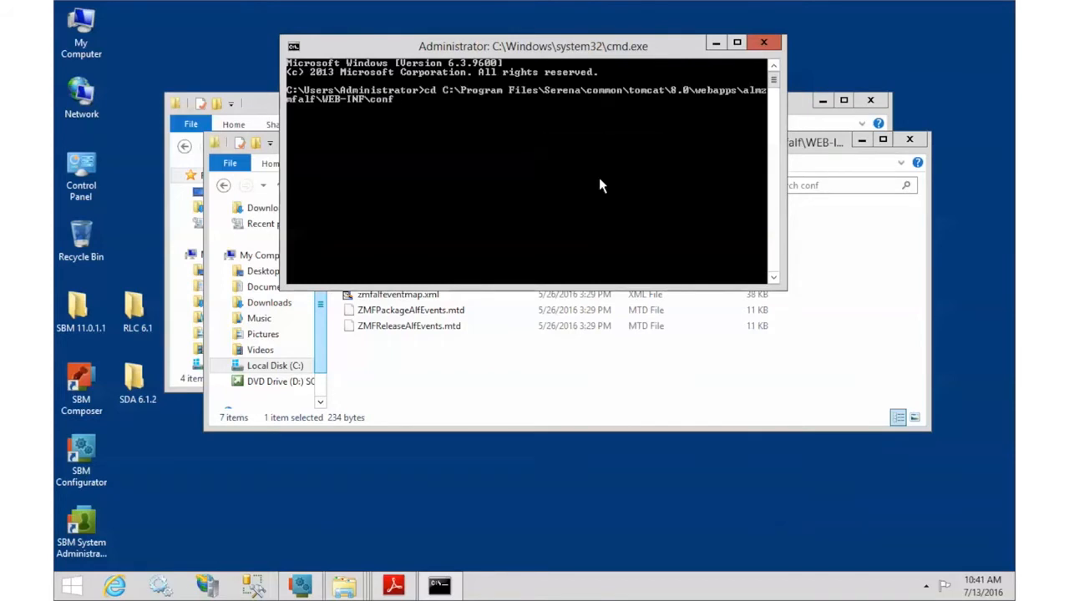
{"action": "key", "text": "Return"}
Step: Run encrypt.cmd so the resource file is encrypted
{"action": "left_click_drag", "start_coordinate": [616, 54], "coordinate": [613, 268]}
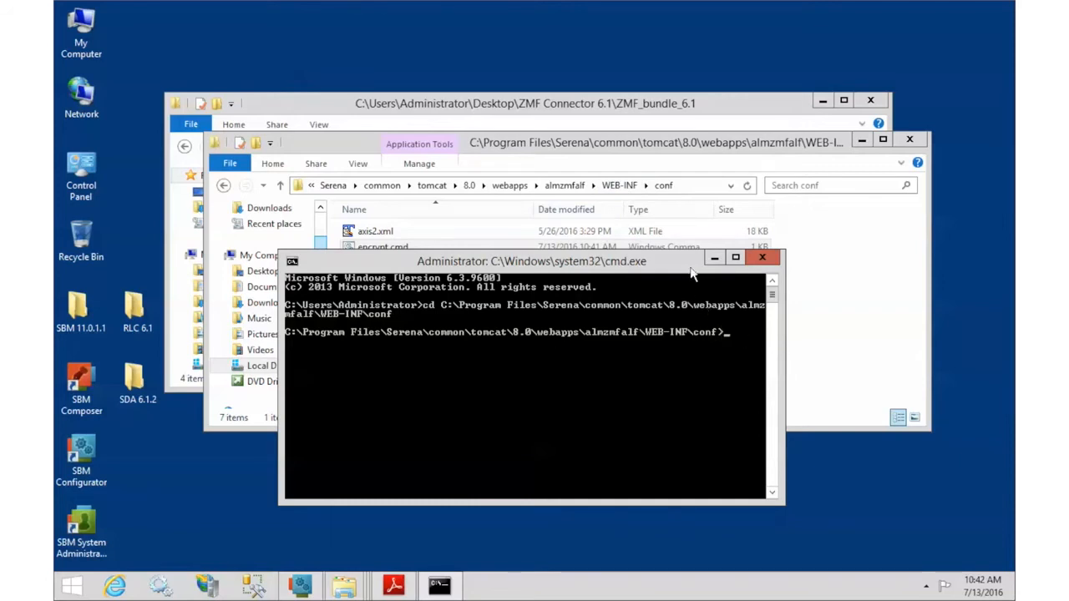
{"action": "left_click_drag", "start_coordinate": [695, 262], "coordinate": [695, 276]}
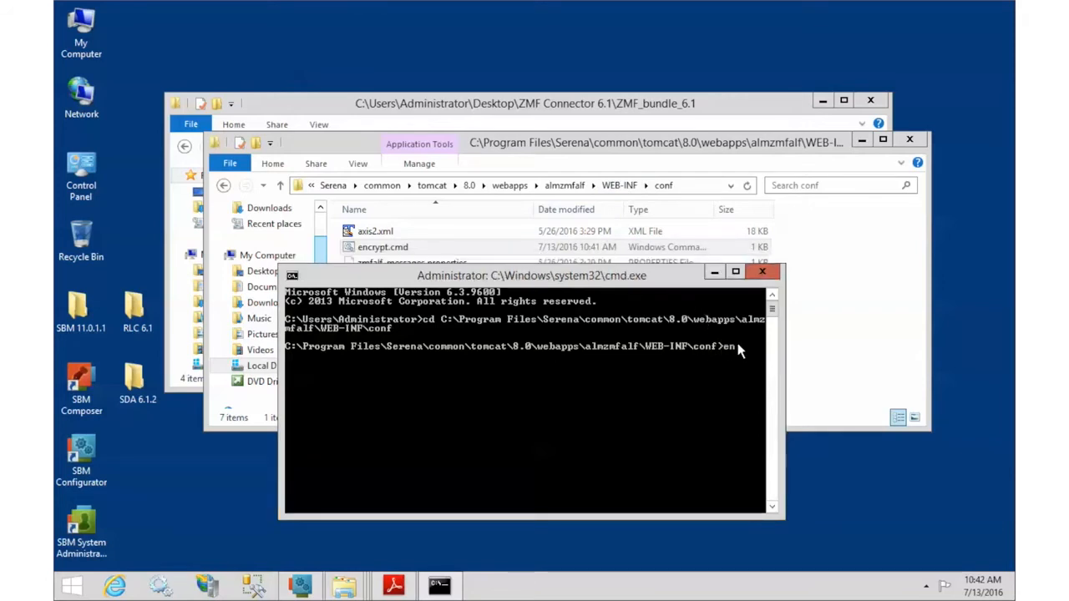
{"action": "type", "text": "rypt.cmd"}
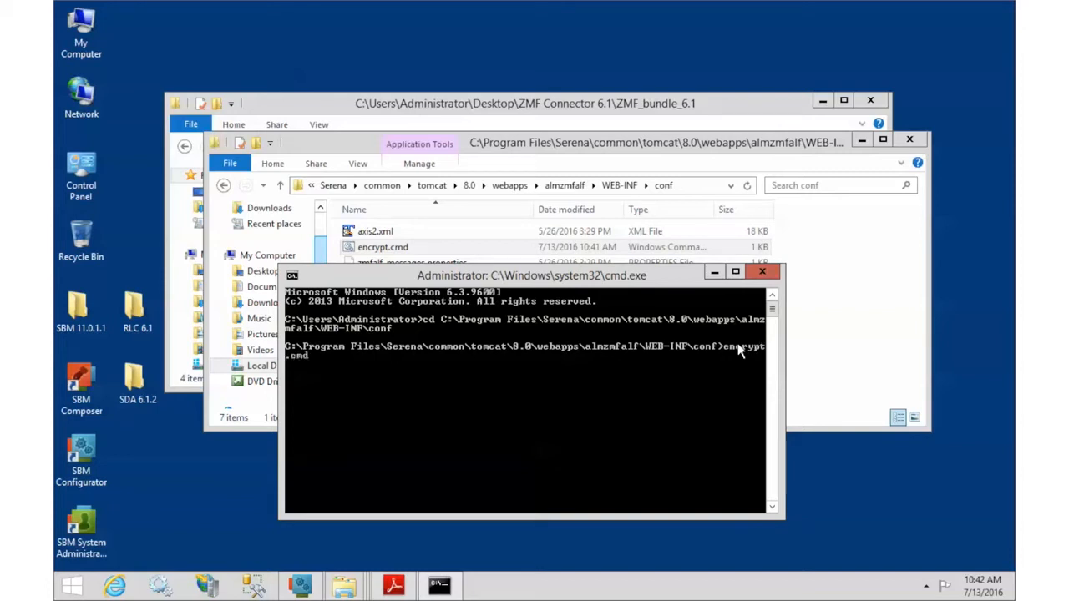
{"action": "key", "text": "Return"}
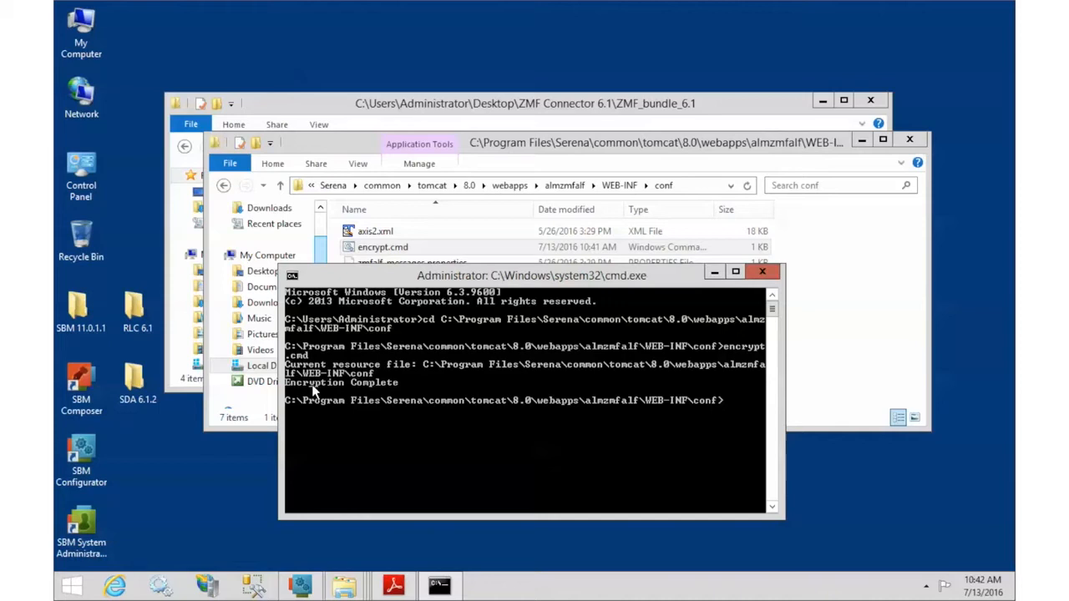
Step: Open zmfalf_resource.properties in TextPad, confirm the pbe-encrypted SBM user and password, then close it
{"action": "left_click", "coordinate": [591, 147]}
{"action": "left_click", "coordinate": [398, 282]}
{"action": "right_click", "coordinate": [398, 282]}
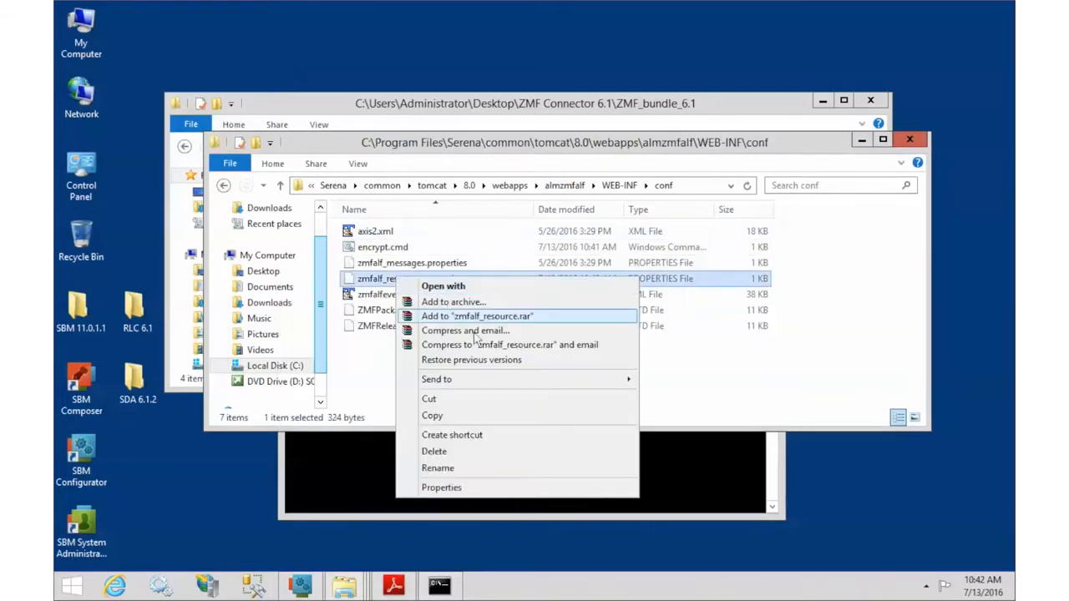
{"action": "mouse_move", "coordinate": [533, 378]}
{"action": "left_click", "coordinate": [701, 444]}
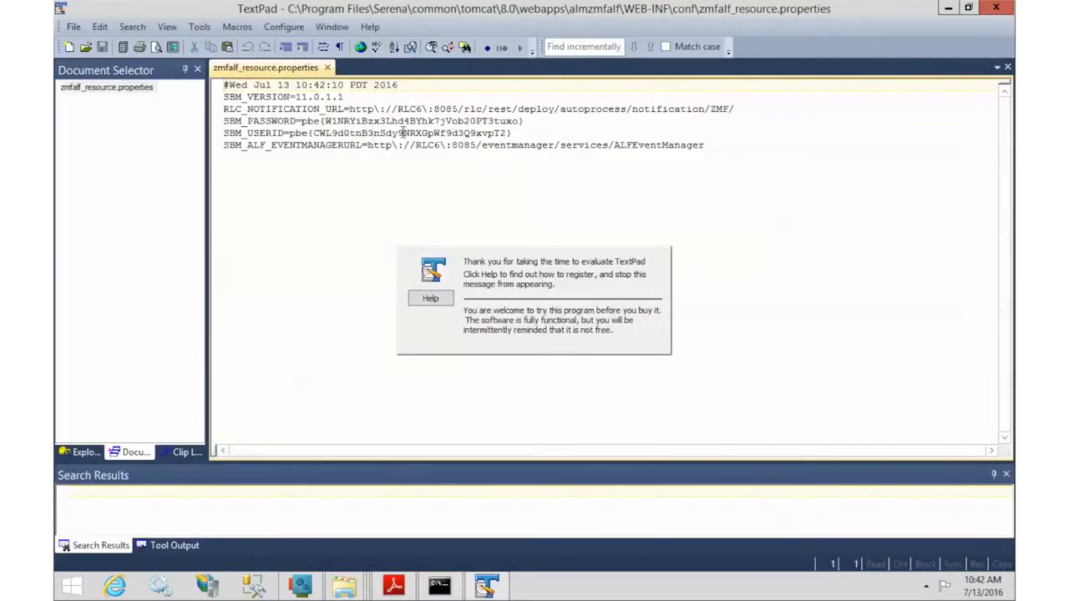
{"action": "left_click", "coordinate": [1006, 8]}
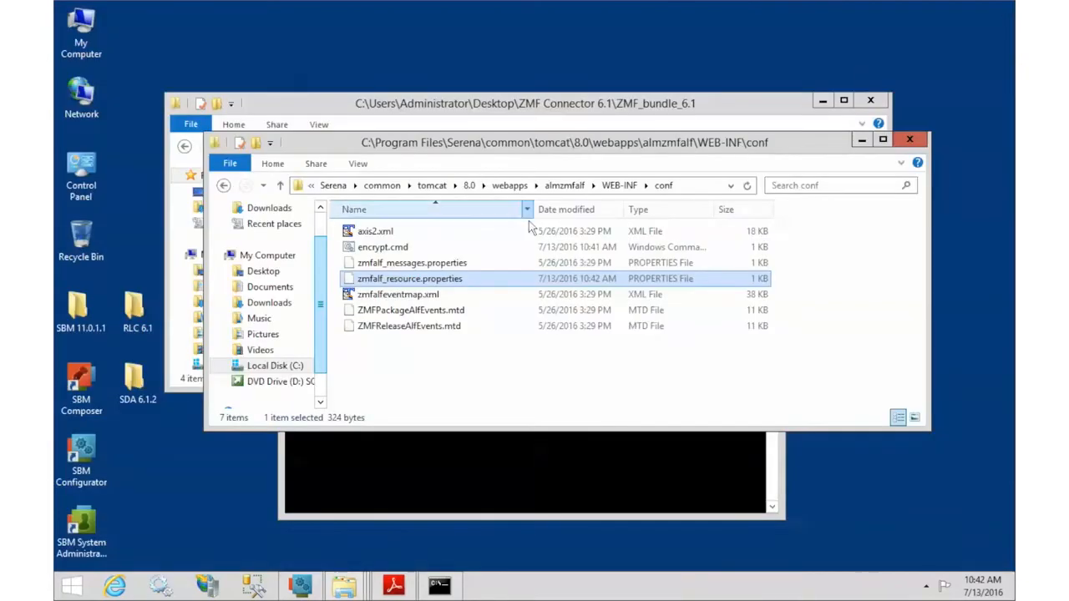
{"action": "left_click", "coordinate": [511, 186]}
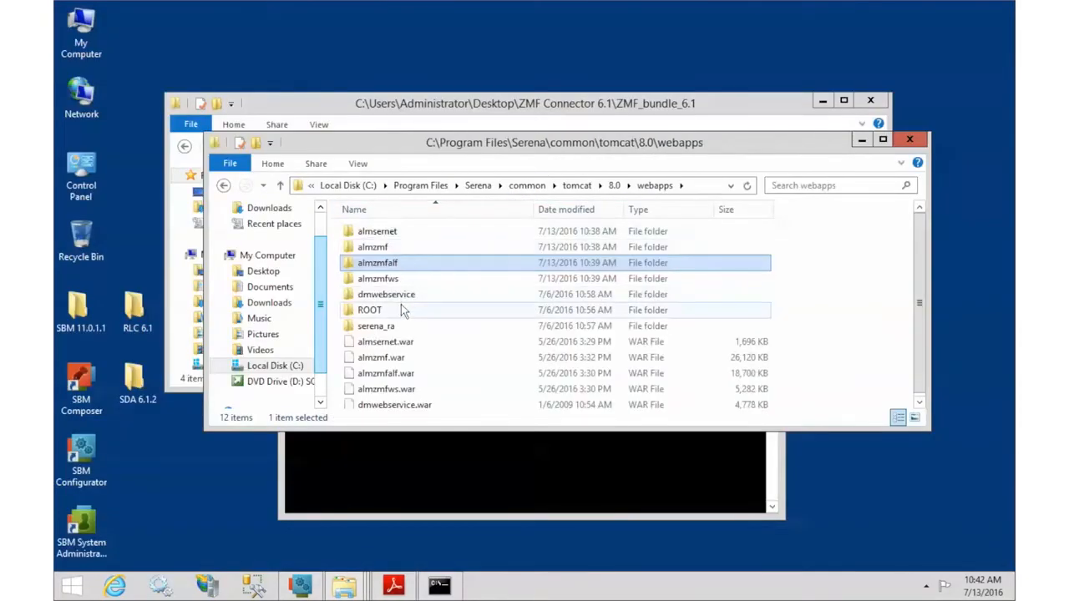
Step: Open almsernet\WEB-INF and bring up the Send to options for sernet_resource.properties
{"action": "double_click", "coordinate": [385, 234]}
{"action": "double_click", "coordinate": [386, 250]}
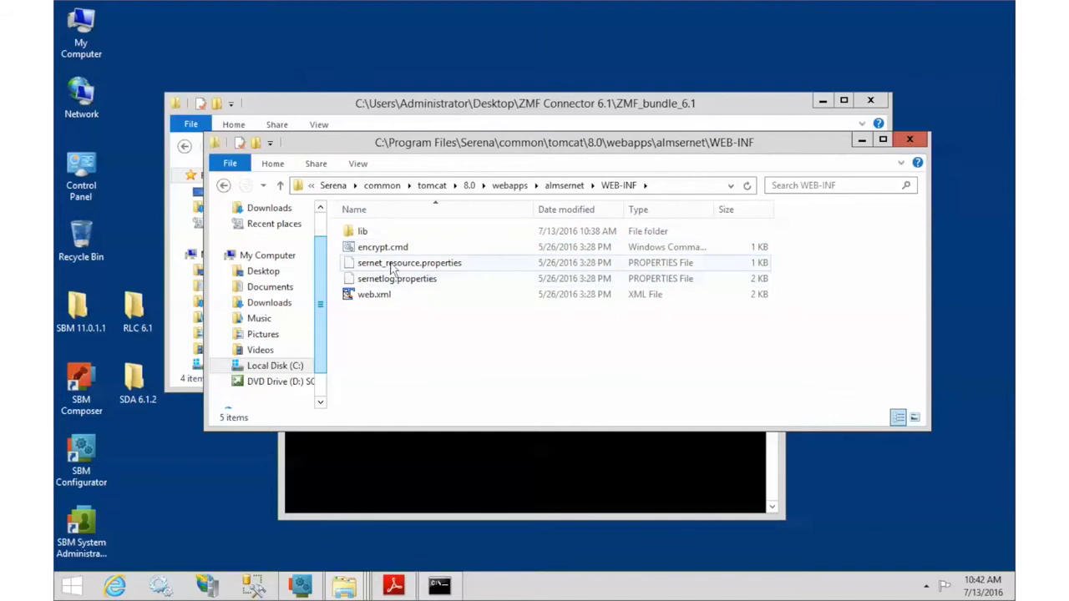
{"action": "right_click", "coordinate": [391, 264]}
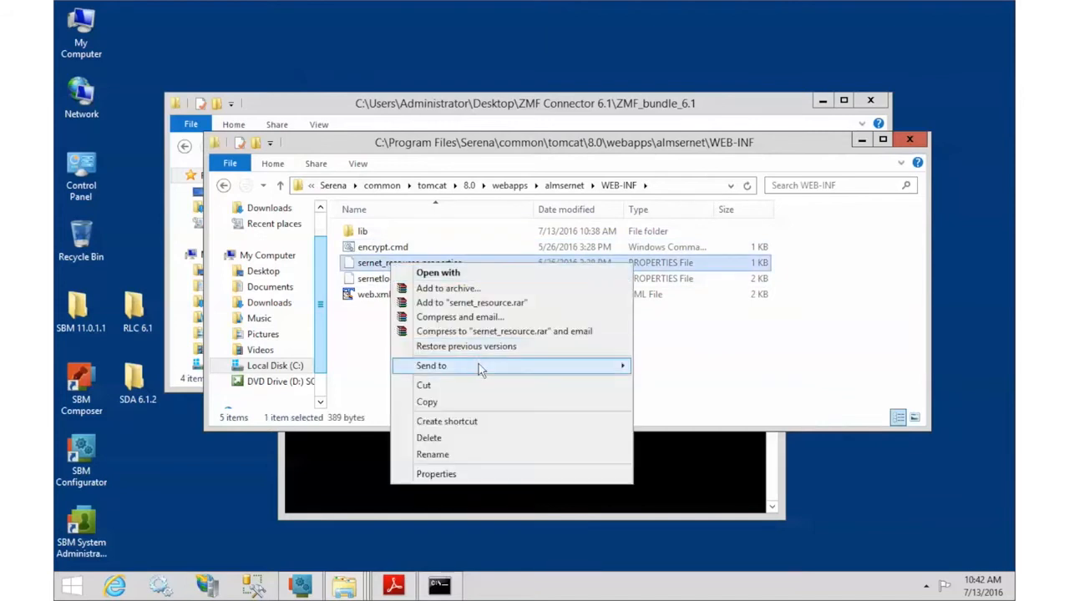
{"action": "mouse_move", "coordinate": [480, 364]}
Step: Open sernet_resource.properties in TextPad and review its TRACE through DEFAULT_MSGLOG_PATH settings
{"action": "left_click", "coordinate": [673, 432]}
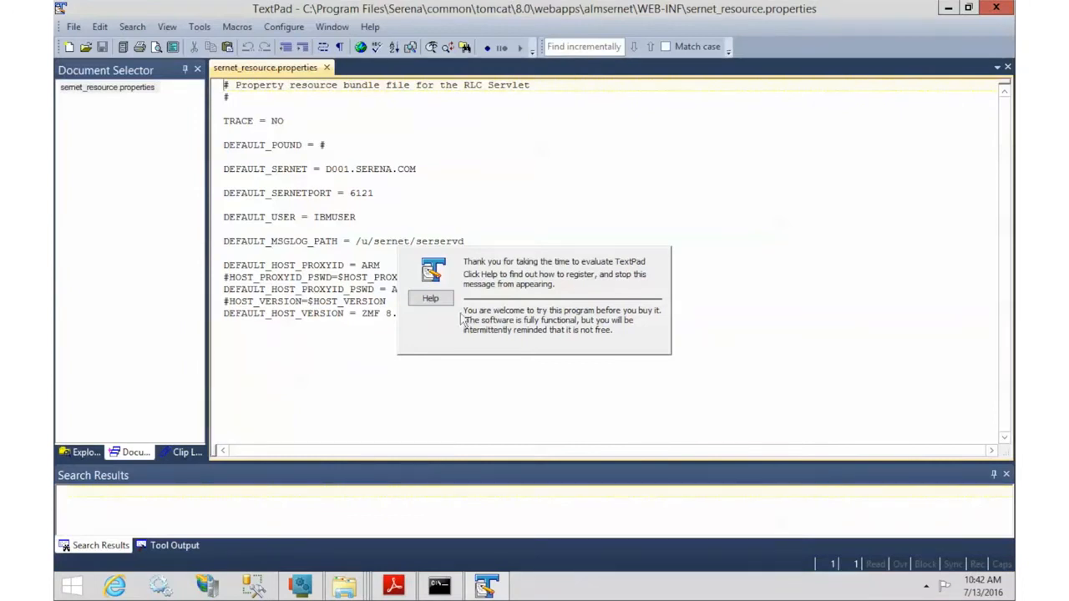
{"action": "mouse_move", "coordinate": [224, 121]}
{"action": "left_mouse_down"}
{"action": "mouse_move", "coordinate": [406, 169]}
{"action": "mouse_move", "coordinate": [375, 219]}
{"action": "mouse_move", "coordinate": [515, 240]}
{"action": "left_mouse_up"}
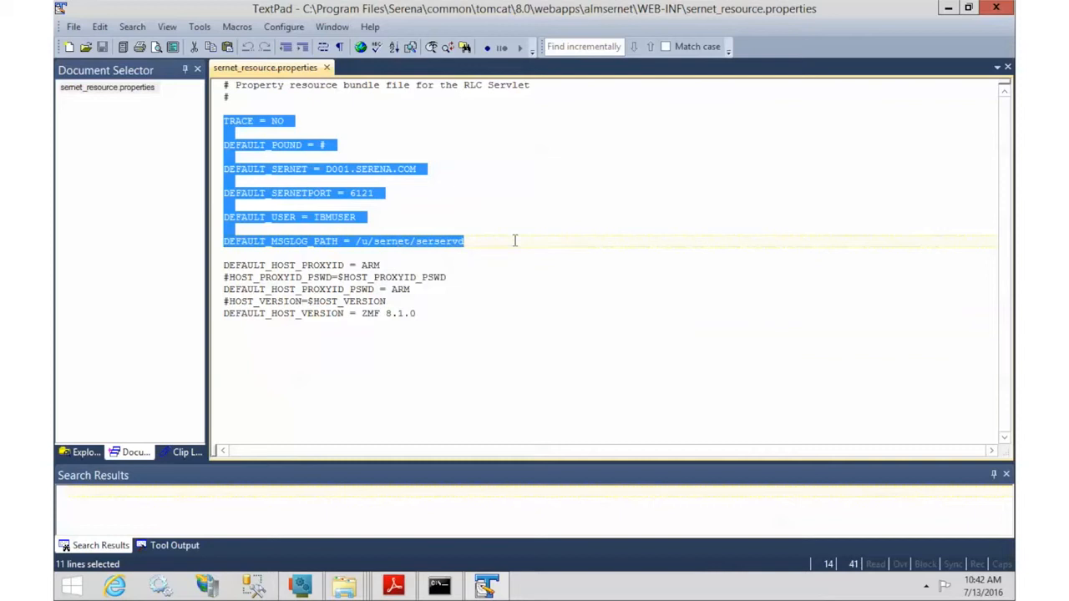
{"action": "left_click", "coordinate": [516, 241]}
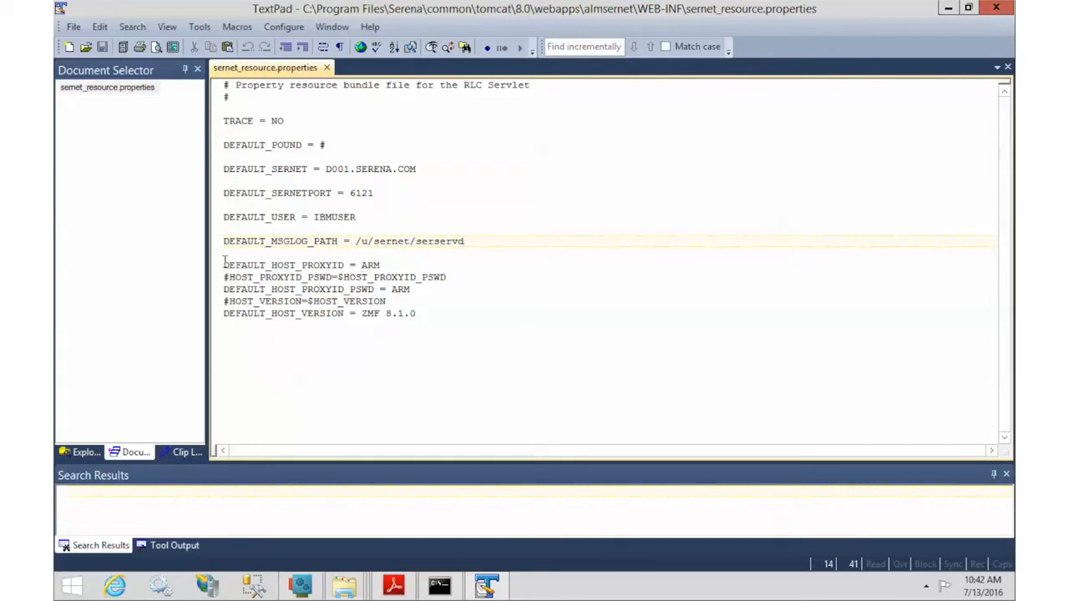
Step: Set proxy ID CMNSUP1, enter the proxy password, set host version ZMF 8.1.1.01, and save
{"action": "double_click", "coordinate": [368, 265]}
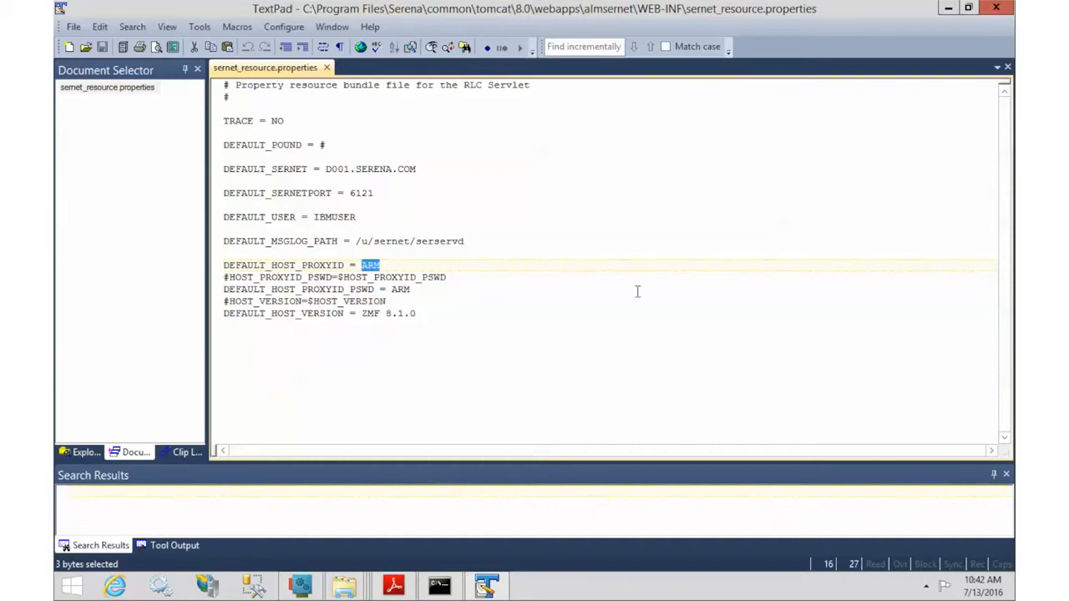
{"action": "type", "text": "CMNSUP"}
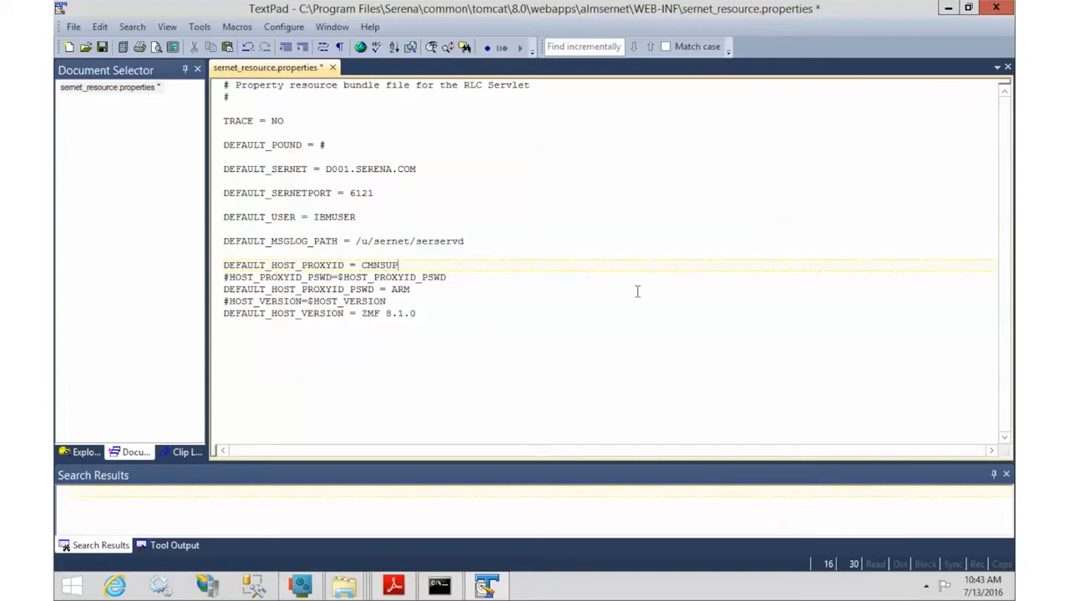
{"action": "type", "text": "1"}
{"action": "left_click_drag", "start_coordinate": [391, 289], "coordinate": [411, 290]}
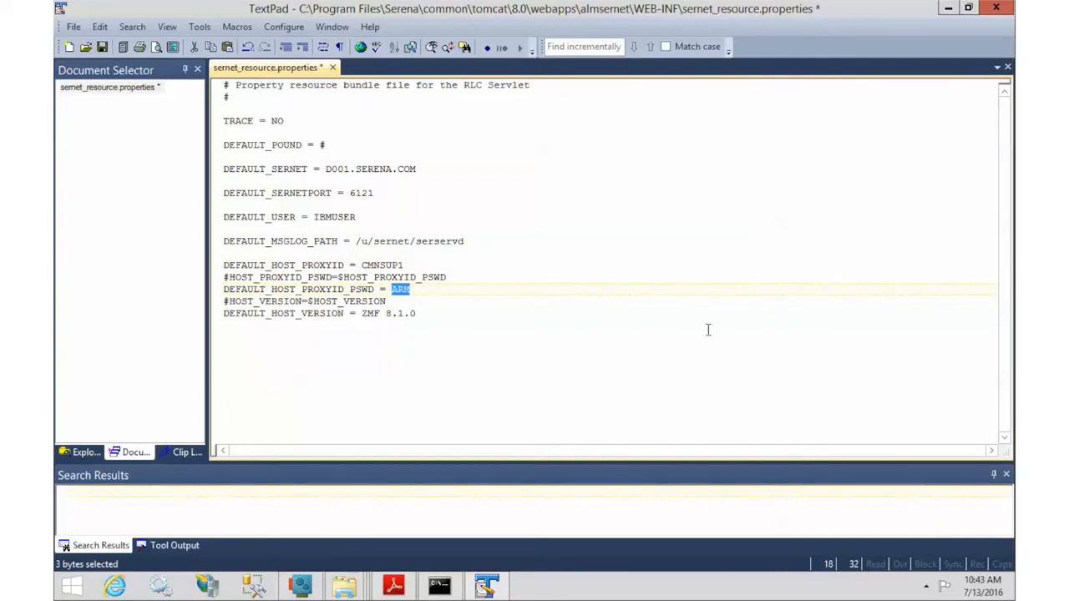
{"action": "type", "text": "password"}
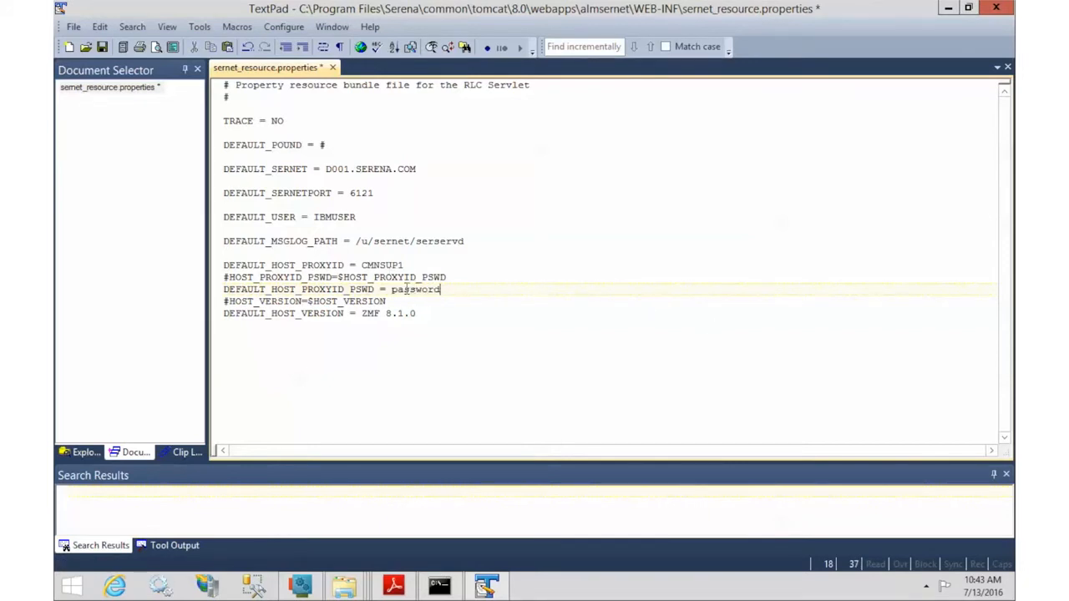
{"action": "left_click_drag", "start_coordinate": [386, 313], "coordinate": [423, 313]}
{"action": "type", "text": "8.1"}
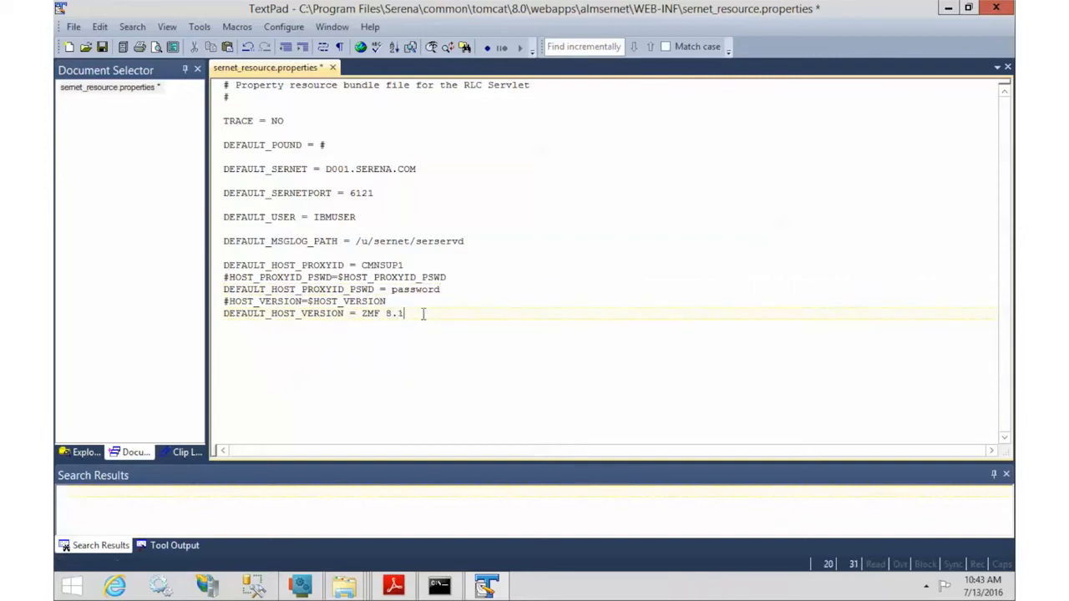
{"action": "type", "text": ".1.01"}
{"action": "left_click", "coordinate": [101, 48]}
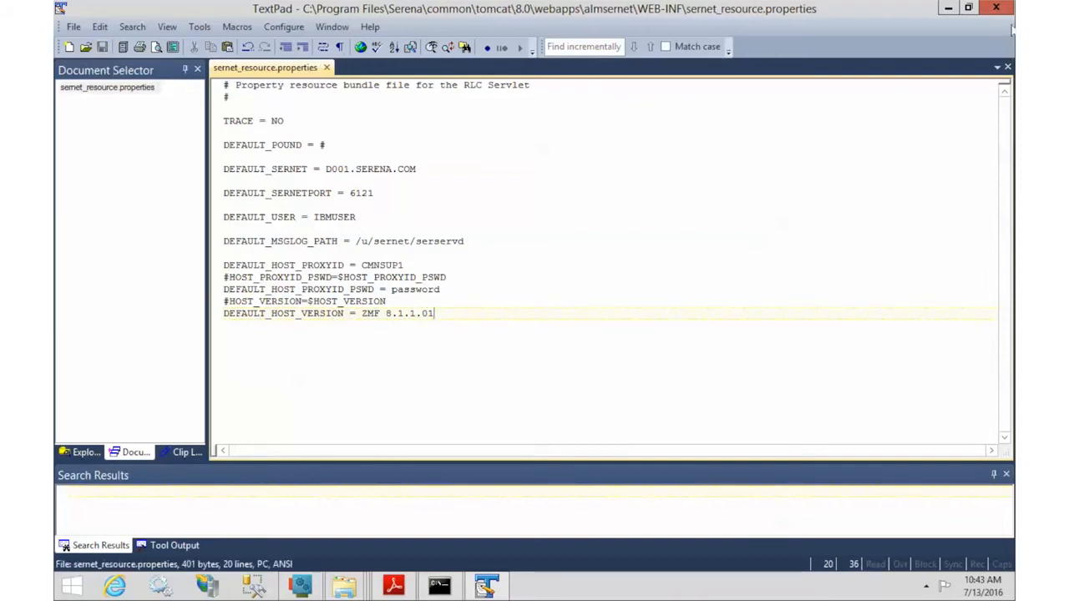
Step: Close the properties file and open the almsernet encrypt.cmd in TextPad
{"action": "left_click", "coordinate": [1010, 13]}
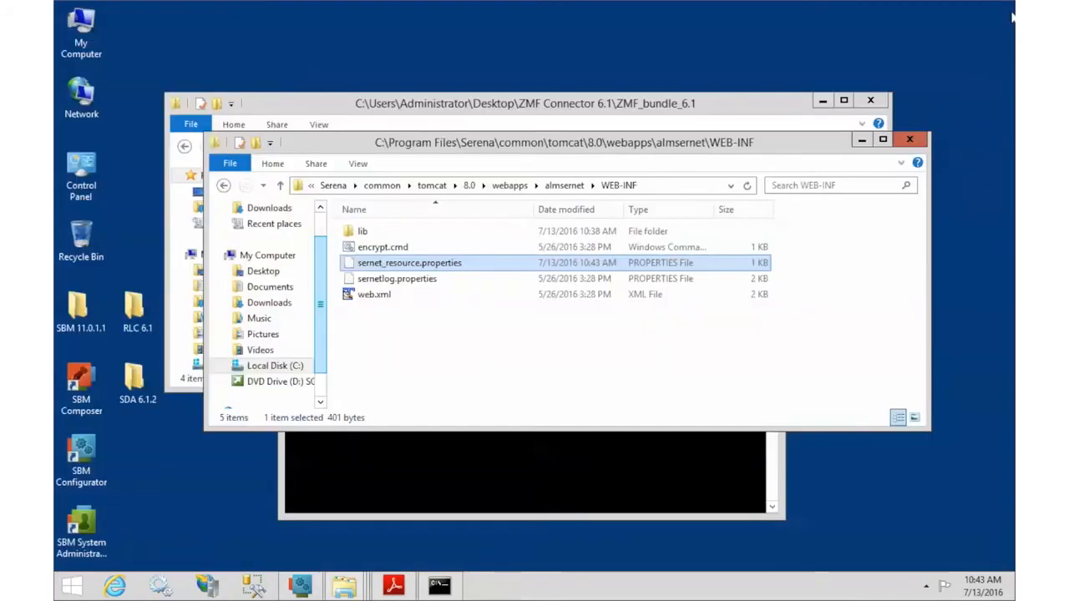
{"action": "left_click", "coordinate": [380, 248]}
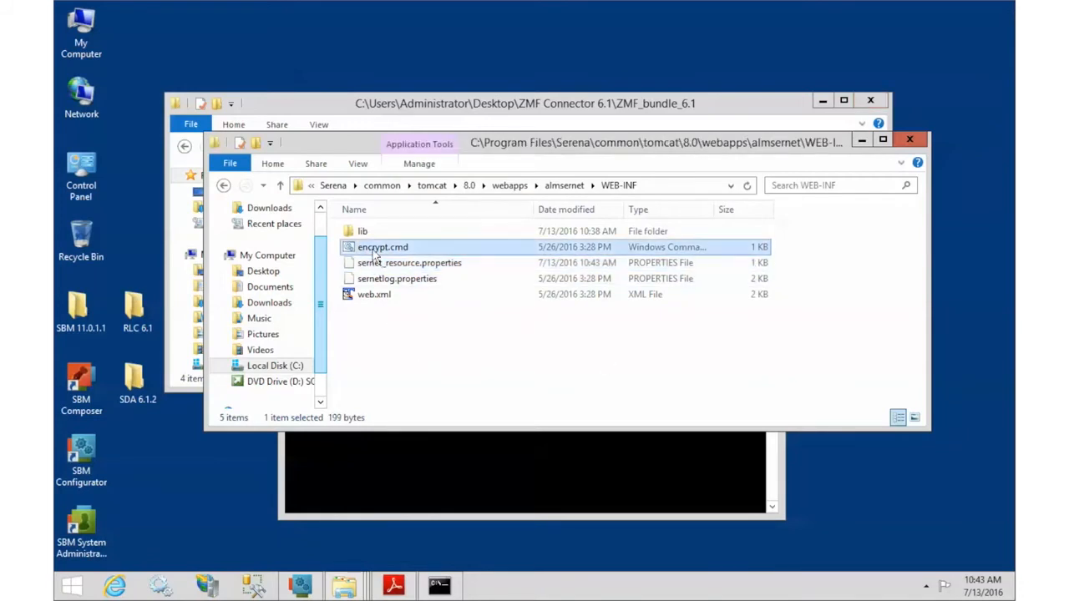
{"action": "right_click", "coordinate": [374, 256]}
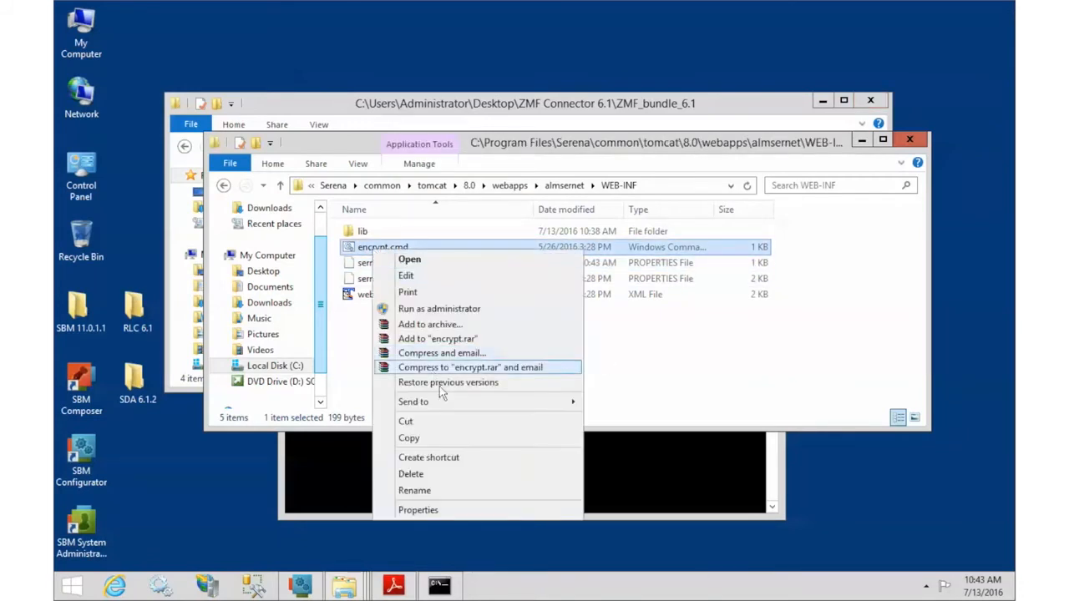
{"action": "mouse_move", "coordinate": [535, 402]}
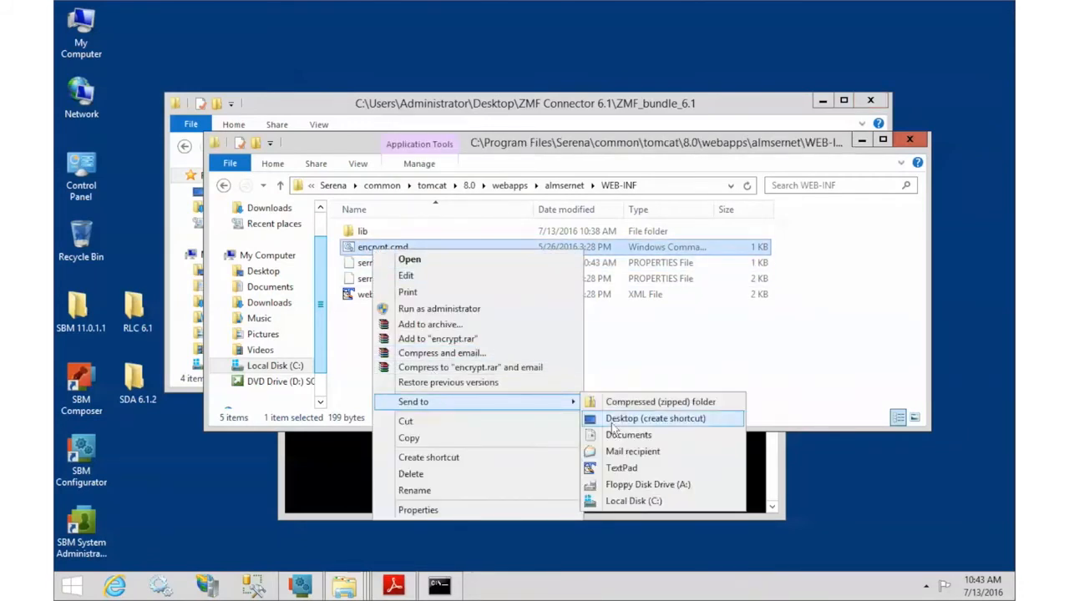
{"action": "left_click", "coordinate": [622, 469]}
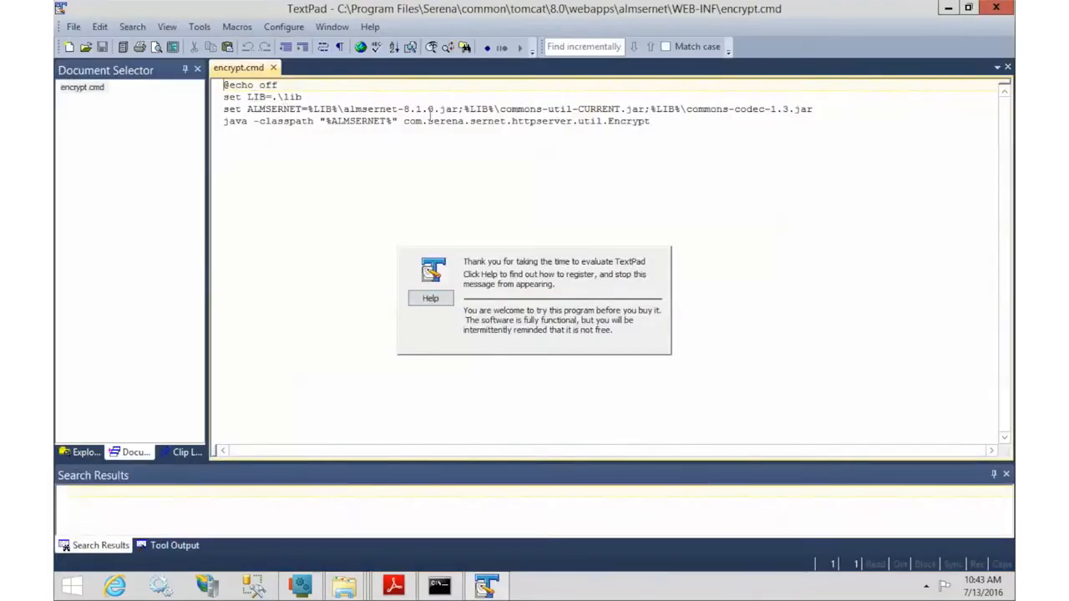
Step: Change the jar to almsernet-8.1.1.jar, use the full Serena JRE java path, and save
{"action": "left_click", "coordinate": [430, 109]}
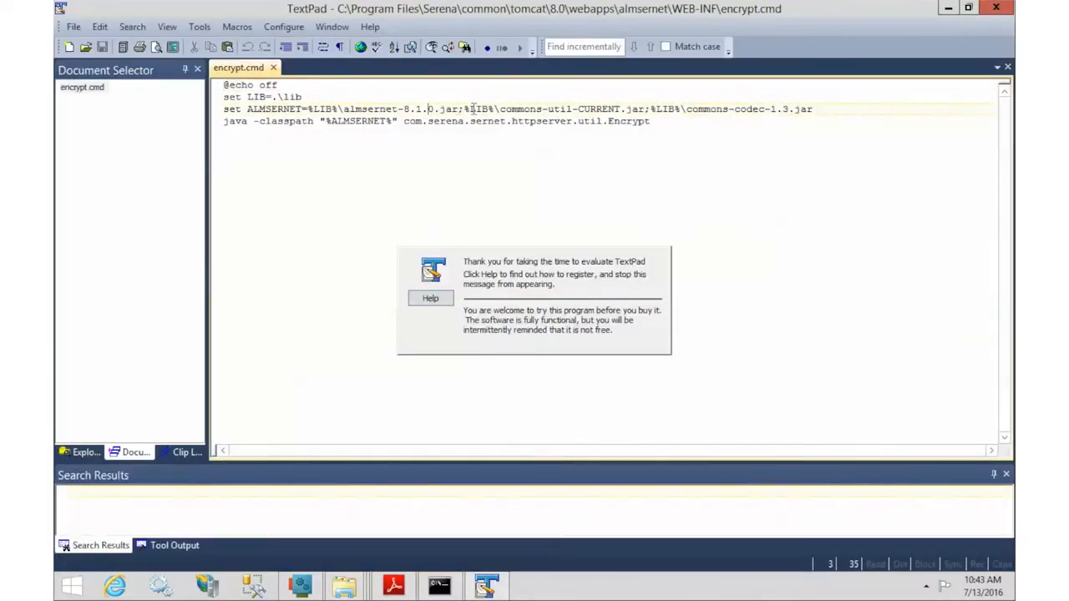
{"action": "key", "text": "Delete"}
{"action": "type", "text": "1"}
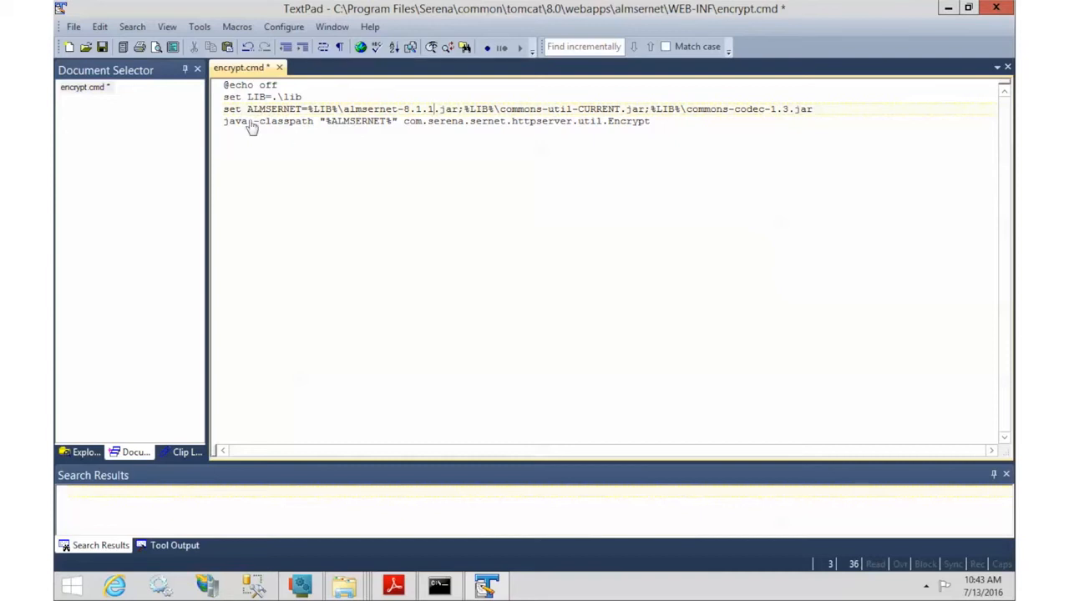
{"action": "left_click_drag", "start_coordinate": [248, 121], "coordinate": [222, 123]}
{"action": "type", "text": "\"C:\\Program Files\\Serena\\common\\jre\\8.0\\bin\\java\""}
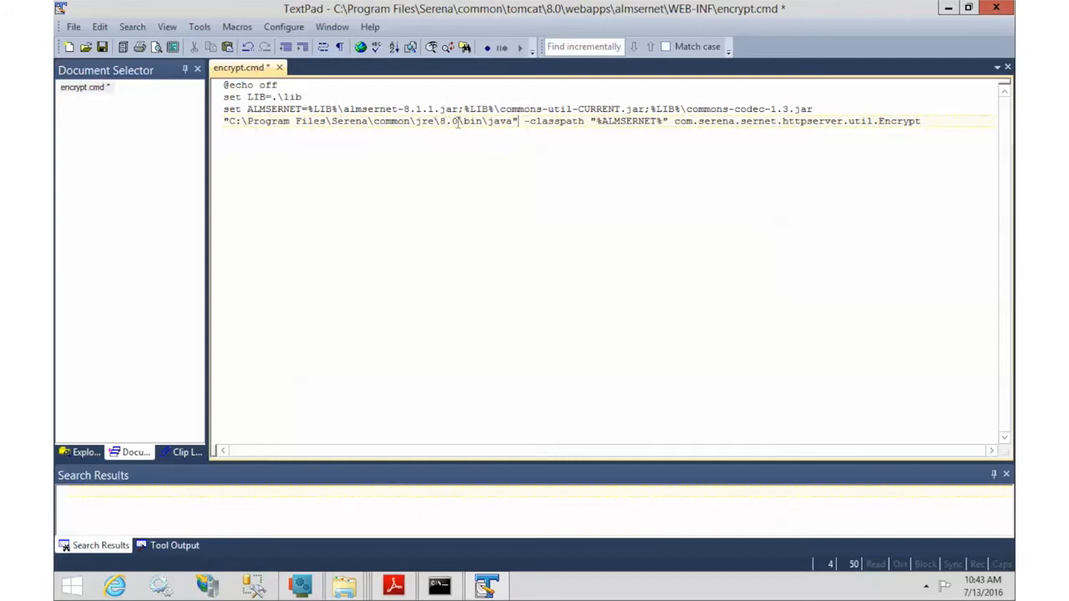
{"action": "left_click", "coordinate": [102, 46]}
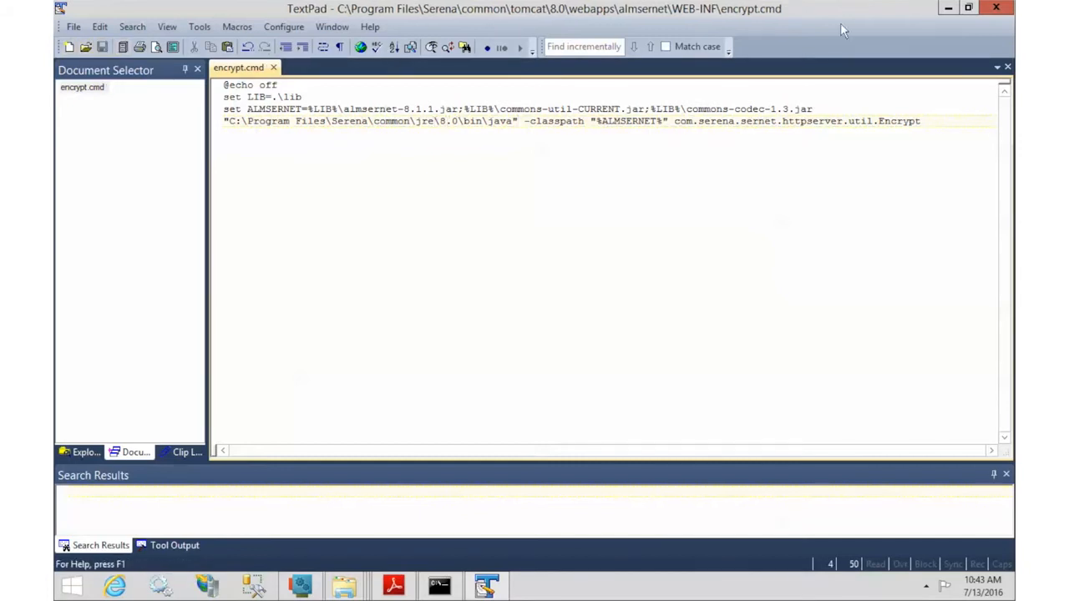
{"action": "left_click", "coordinate": [1000, 10]}
Step: Copy the WEB-INF path and cd into the almsernet WEB-INF folder in Command Prompt
{"action": "left_click", "coordinate": [678, 186]}
{"action": "key", "text": "ctrl+c"}
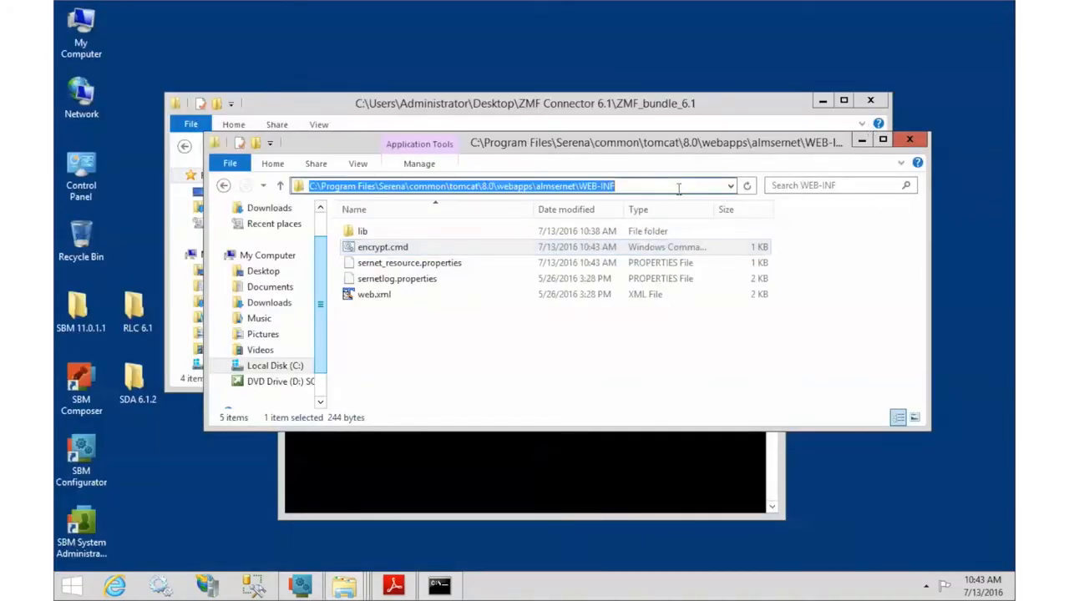
{"action": "left_click", "coordinate": [681, 470]}
{"action": "type", "text": "cd"}
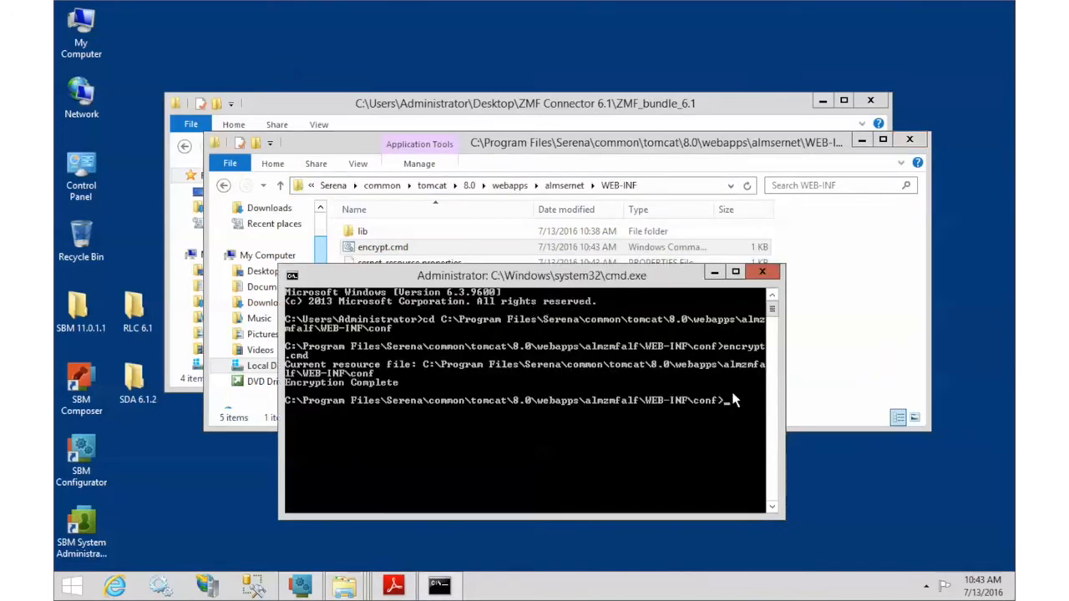
{"action": "right_click", "coordinate": [746, 405]}
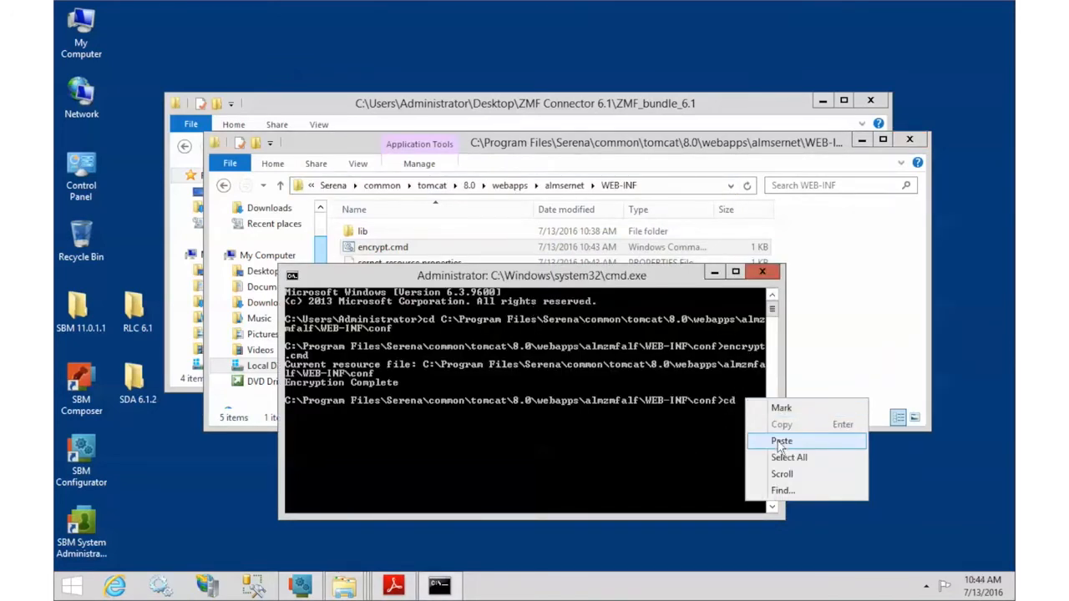
{"action": "left_click", "coordinate": [783, 443]}
{"action": "key", "text": "Return"}
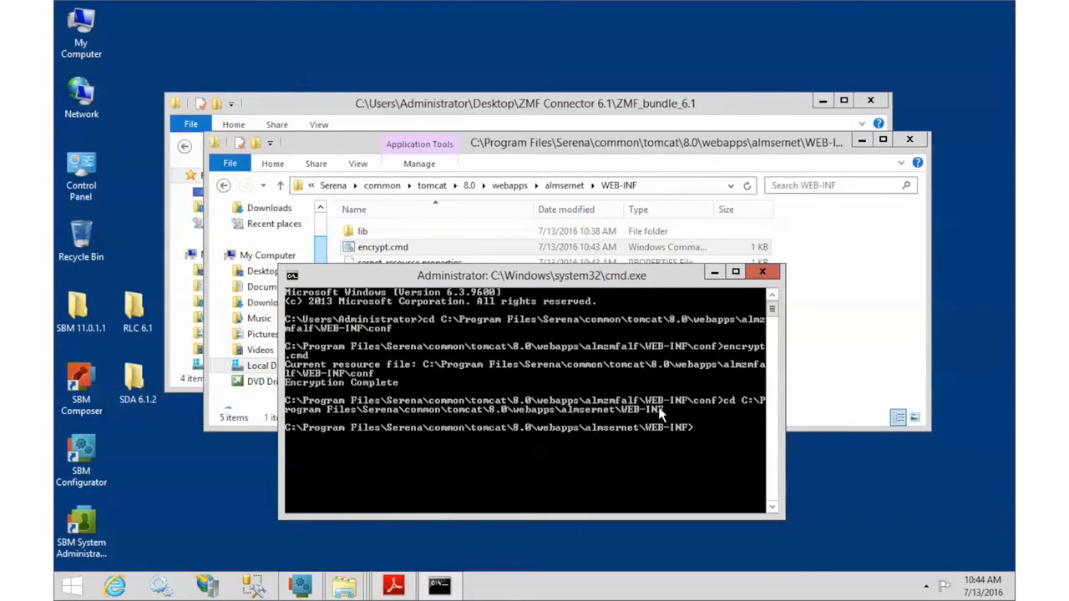
Step: Run encrypt.cmd to encrypt the sernet resource file
{"action": "type", "text": "encr"}
{"action": "type", "text": "ypt.cmd"}
{"action": "key", "text": "Return"}
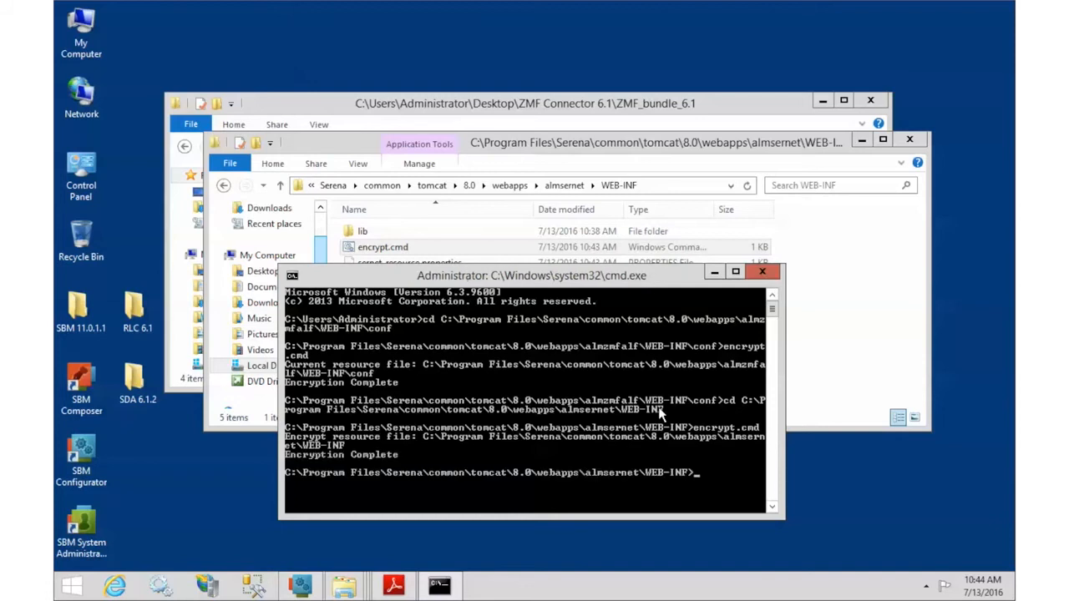
{"action": "left_click", "coordinate": [853, 336]}
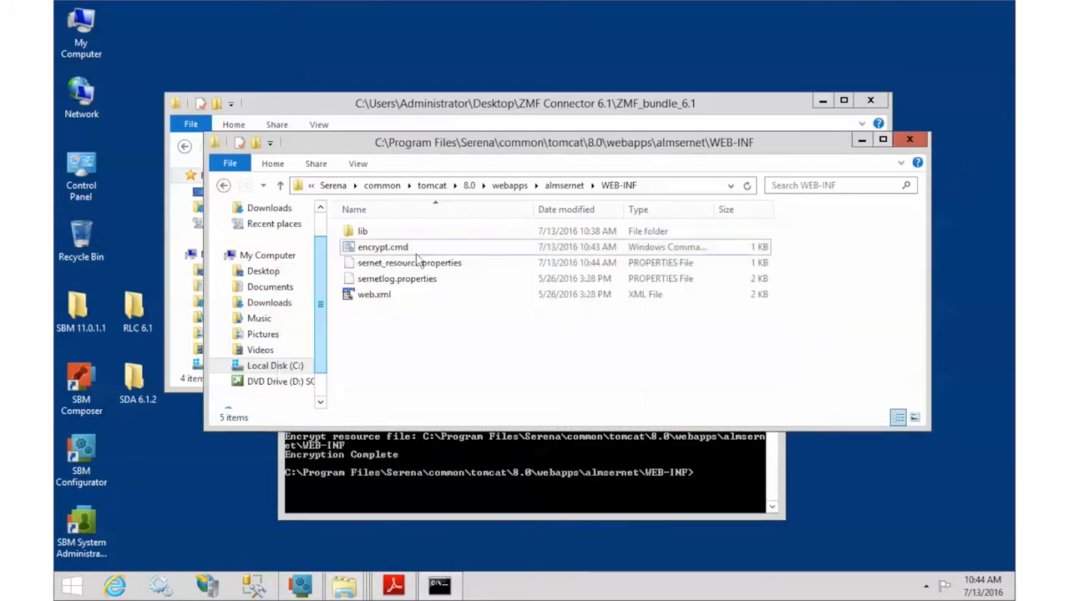
{"action": "left_click", "coordinate": [409, 263]}
{"action": "right_click", "coordinate": [425, 264]}
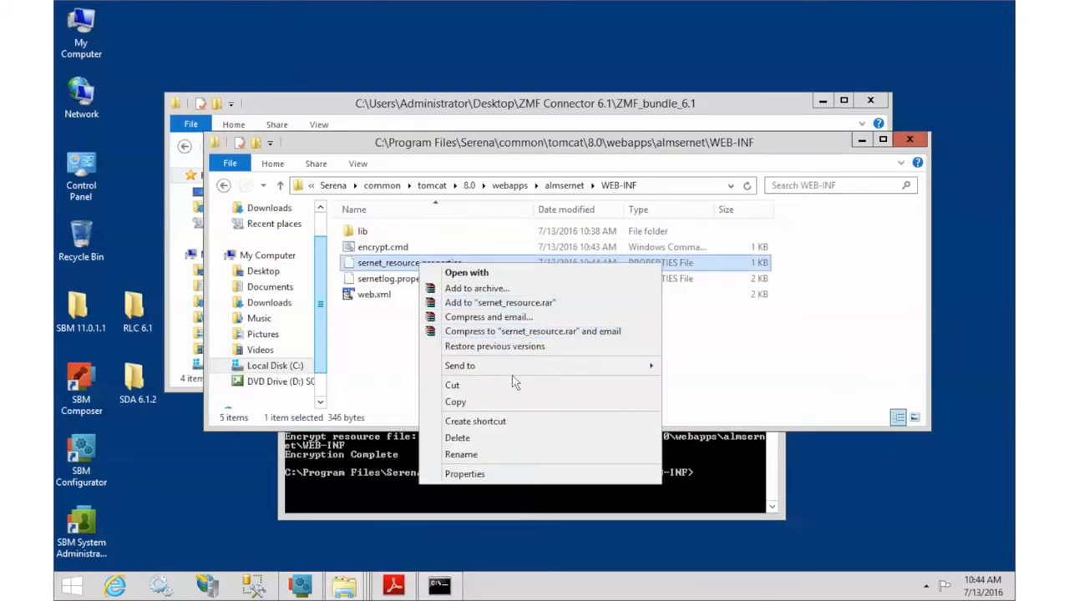
{"action": "mouse_move", "coordinate": [524, 366]}
{"action": "left_click", "coordinate": [708, 434]}
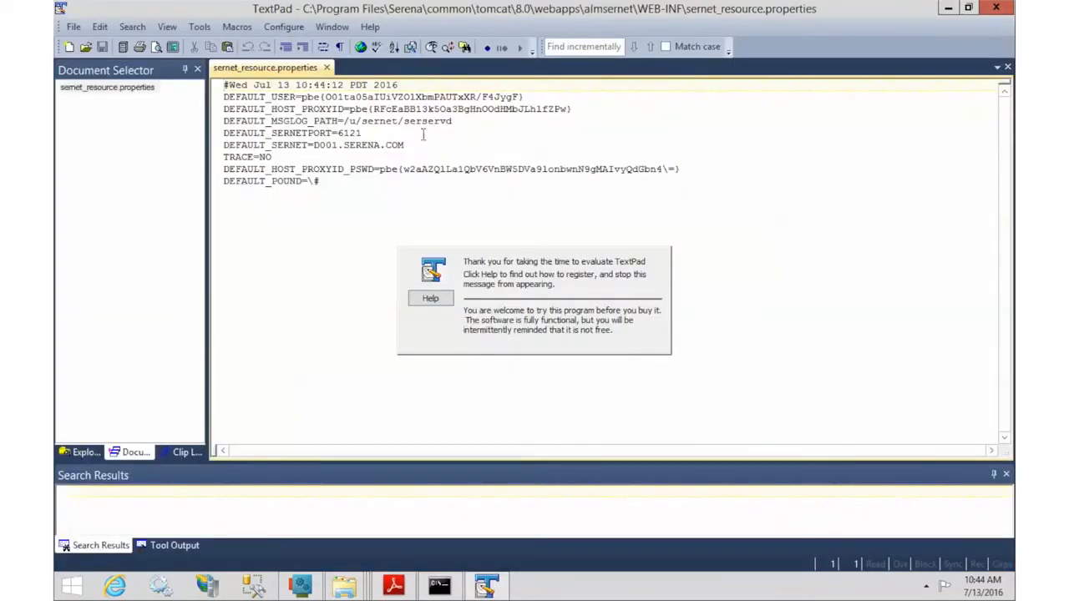
{"action": "left_click", "coordinate": [995, 9]}
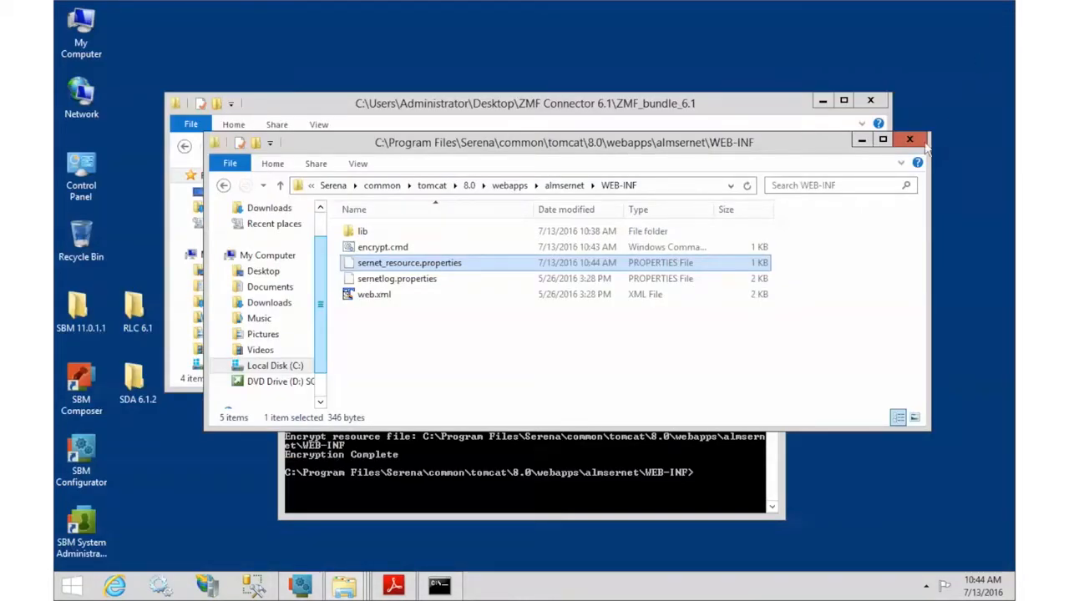
{"action": "left_click", "coordinate": [394, 587]}
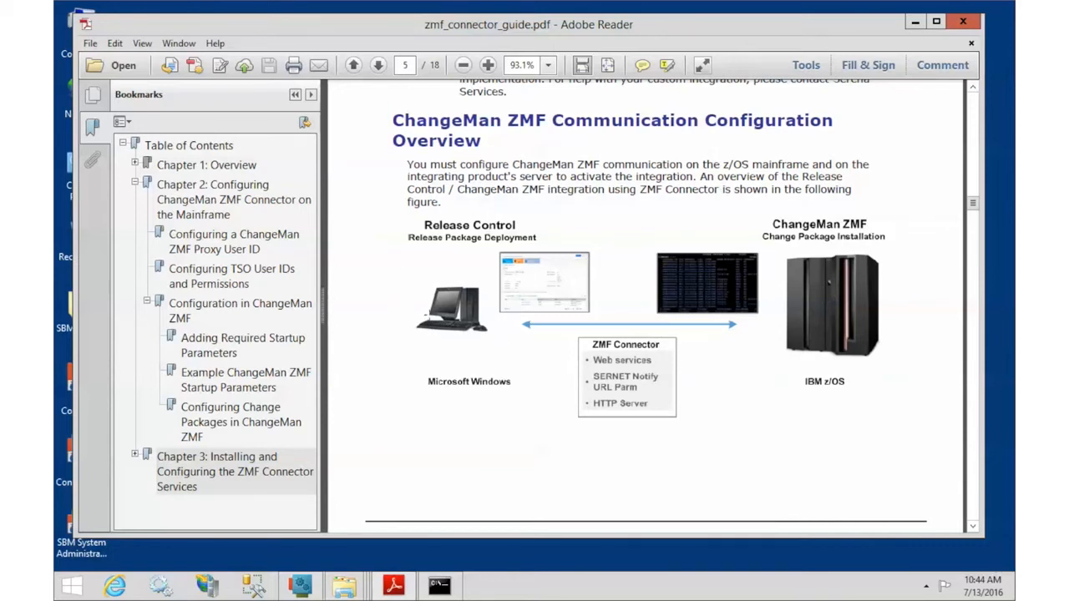
{"action": "left_click", "coordinate": [913, 23]}
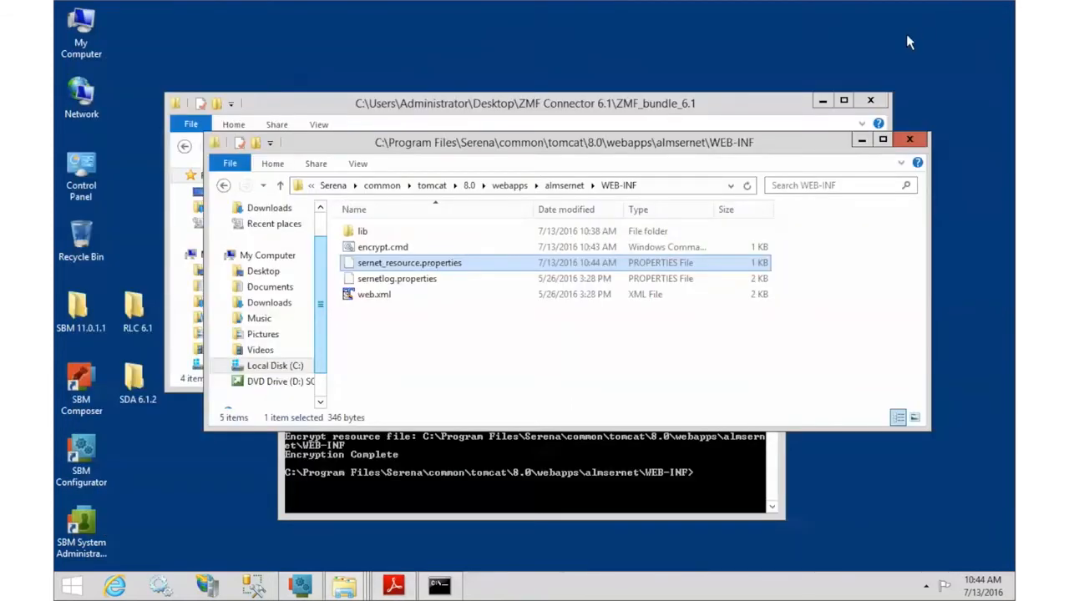
Step: Extract RLC_ChangeManZMF_6.1.0.0_2.0.zip into its own folder in Desktop\RLC Plugin 6.1
{"action": "left_click", "coordinate": [861, 140]}
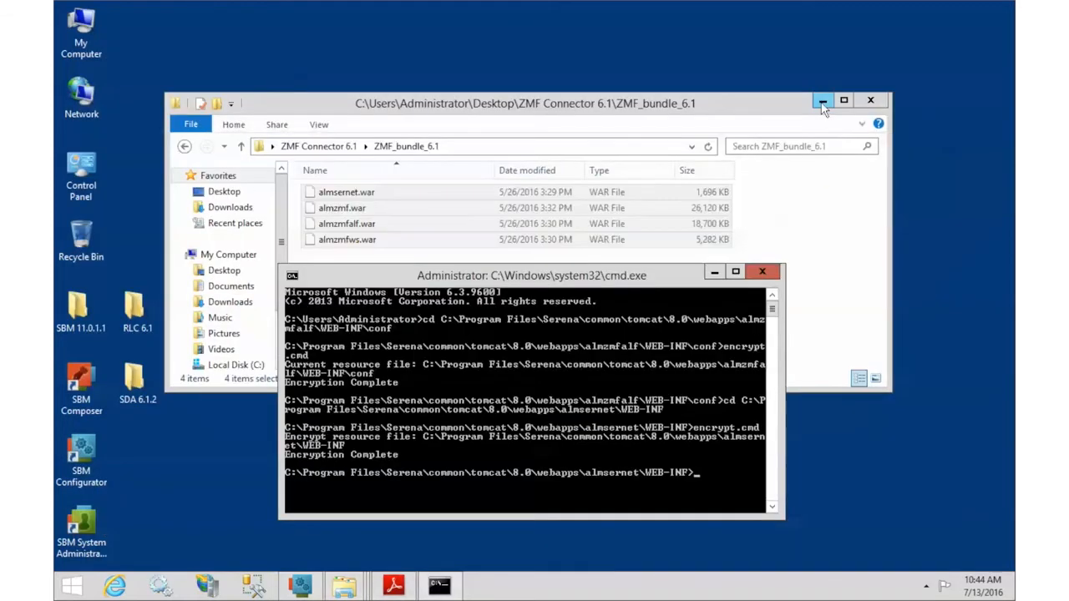
{"action": "left_click", "coordinate": [334, 147]}
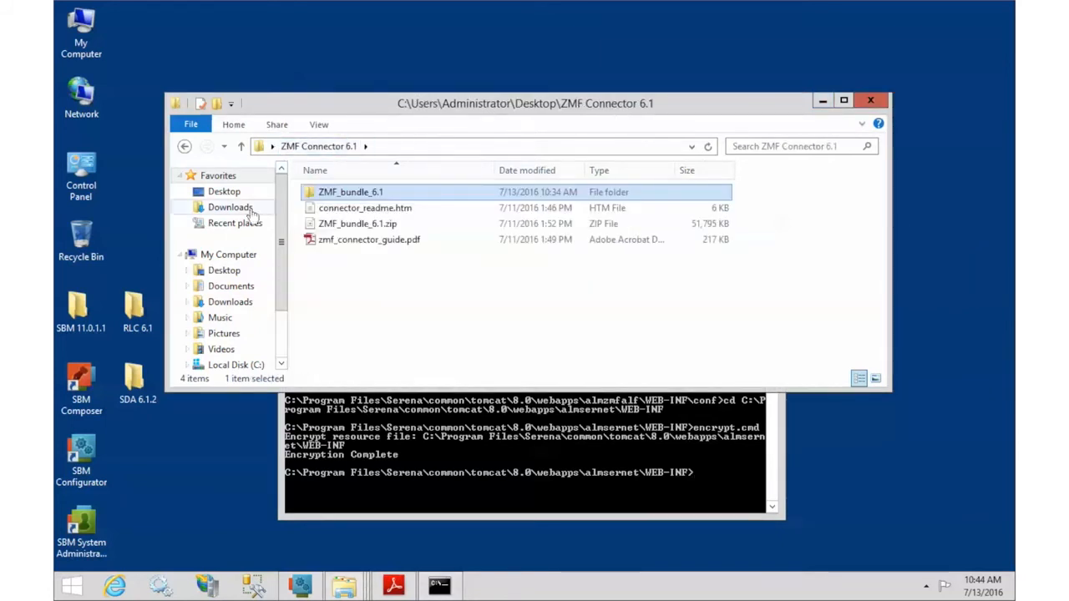
{"action": "left_click", "coordinate": [223, 192]}
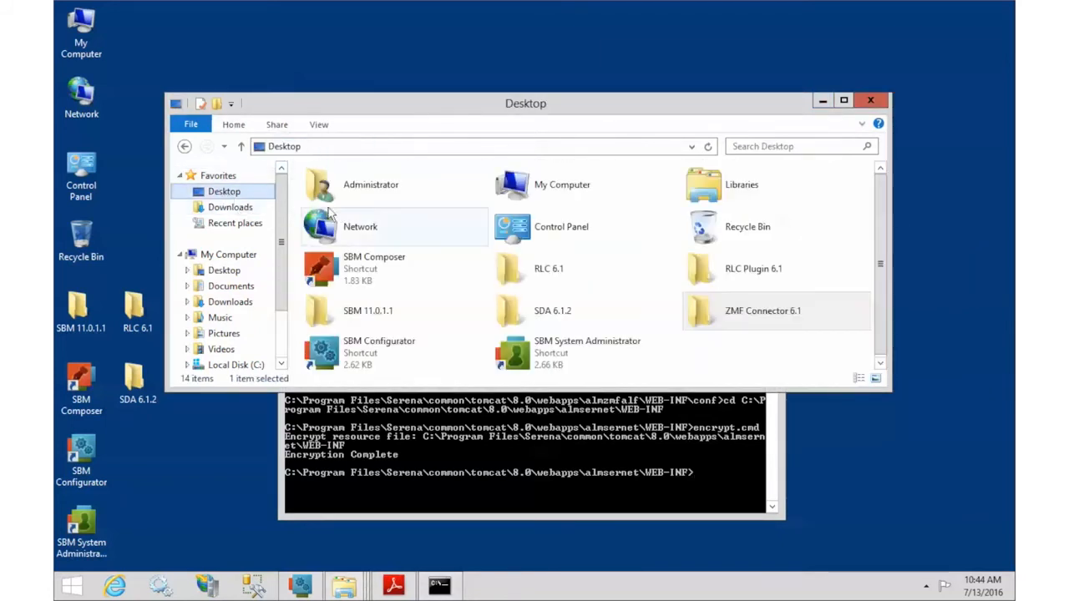
{"action": "double_click", "coordinate": [732, 269]}
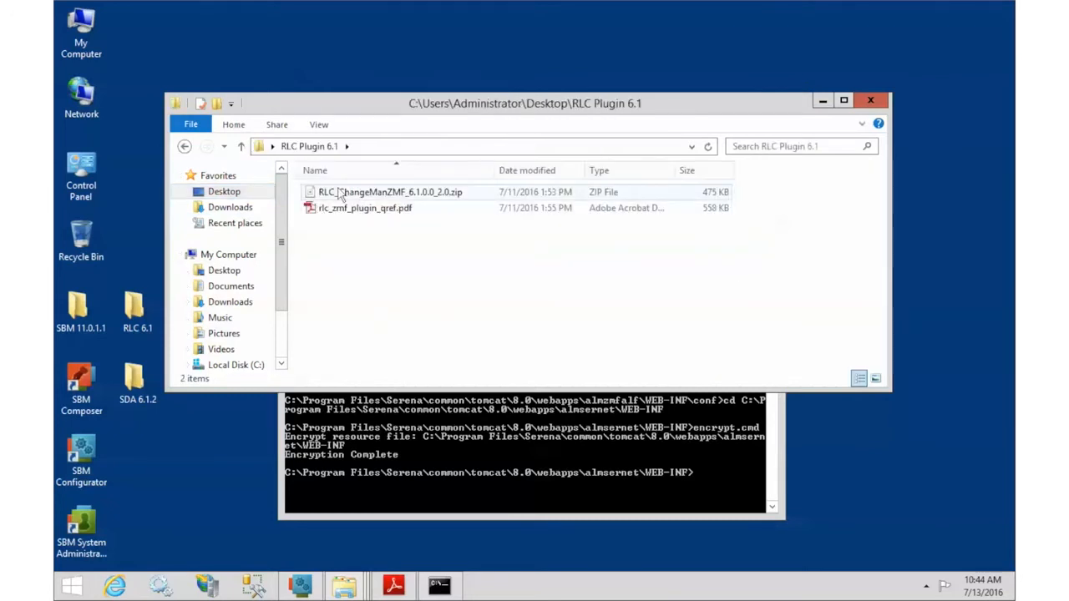
{"action": "left_click_drag", "start_coordinate": [360, 201], "coordinate": [415, 294]}
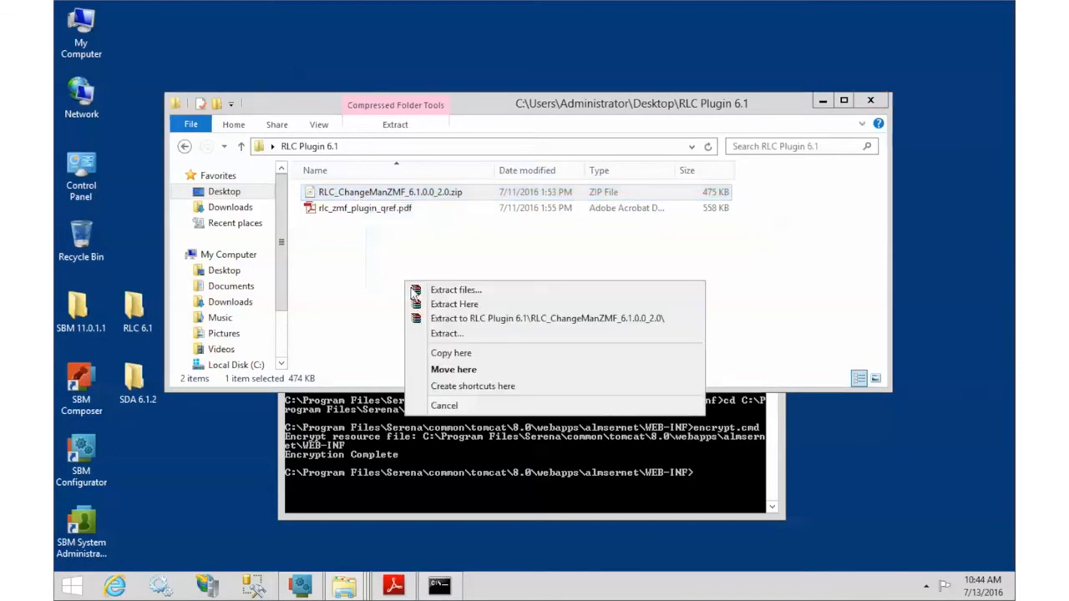
{"action": "left_click", "coordinate": [457, 318]}
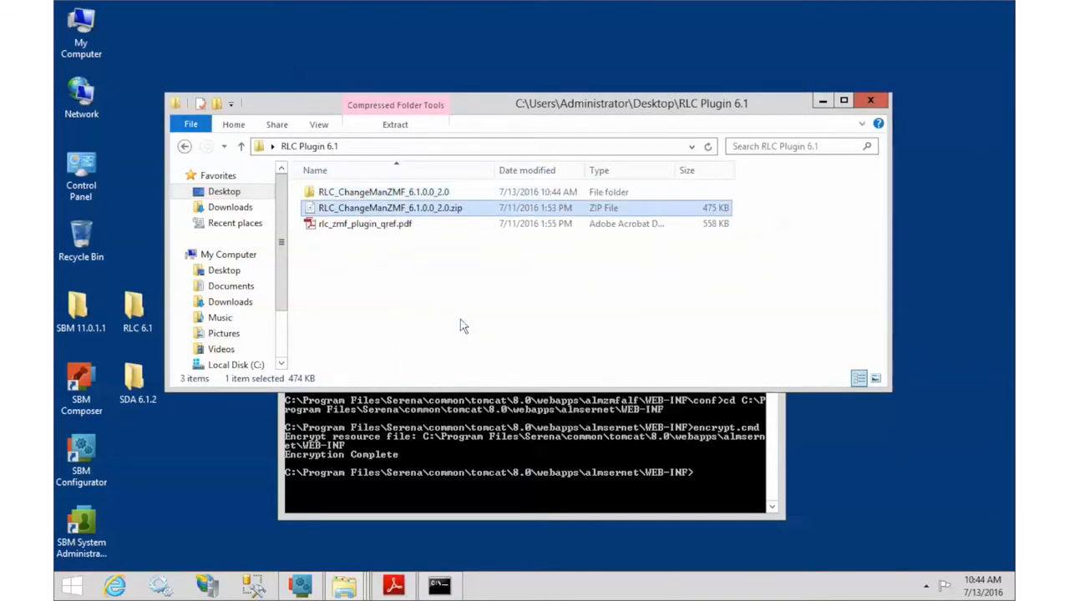
Step: View the ZMF plugin quick-reference PDF, then close it
{"action": "double_click", "coordinate": [364, 225]}
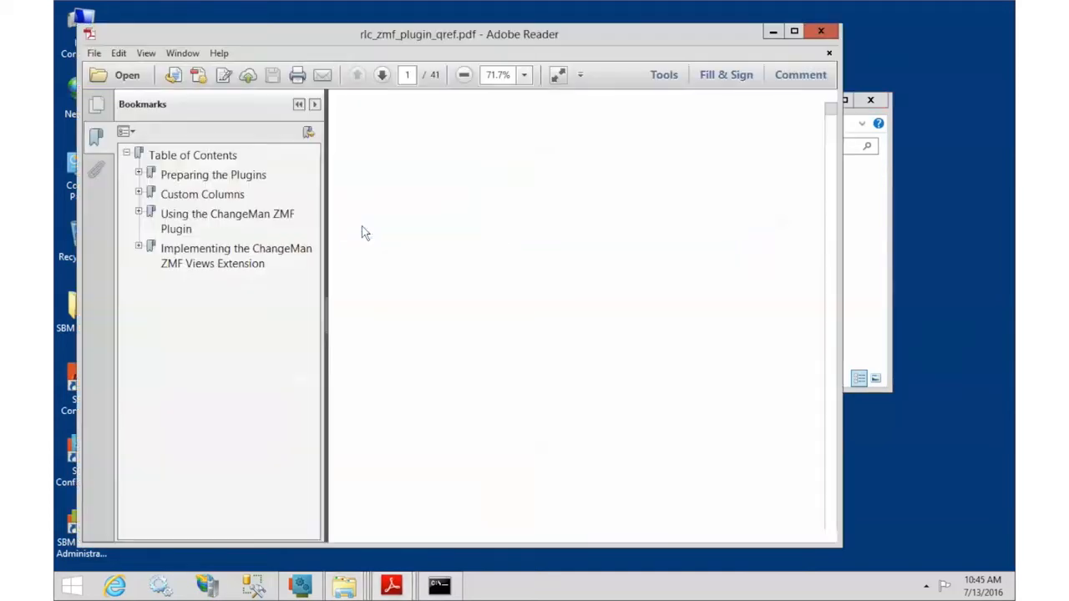
{"action": "left_click_drag", "start_coordinate": [840, 511], "coordinate": [1007, 510]}
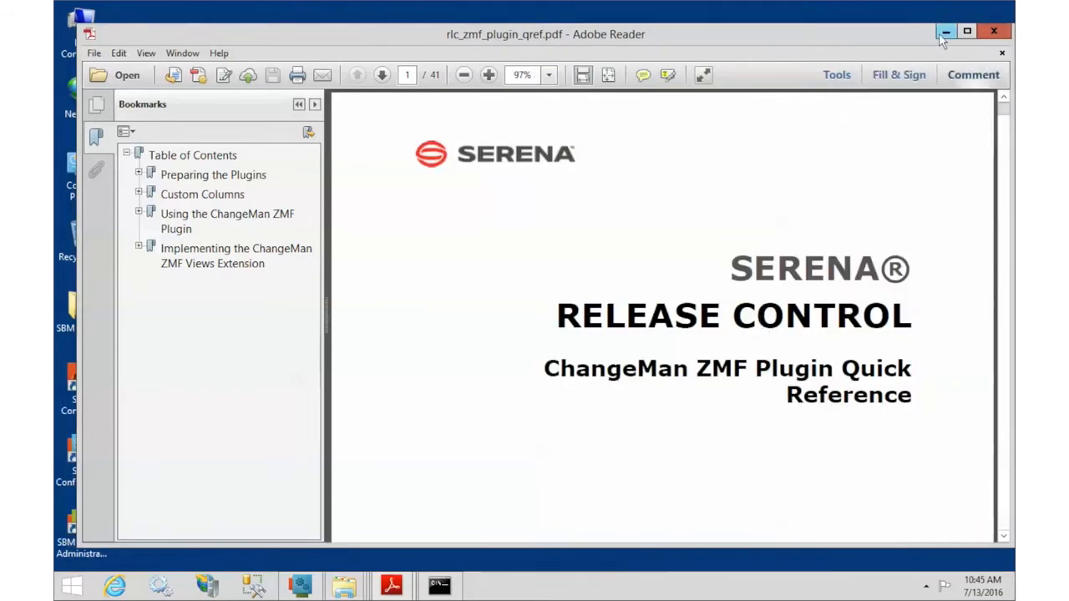
{"action": "left_click", "coordinate": [994, 30]}
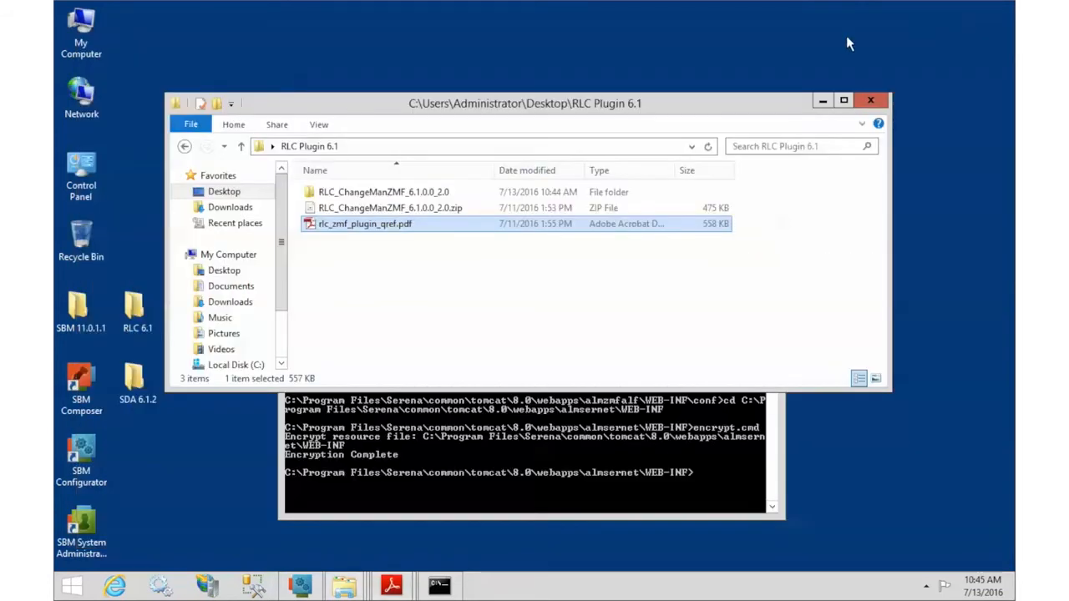
Step: In the extracted plugin folder, select the rlc-provider-zmf and rlc-client-zmf jars
{"action": "double_click", "coordinate": [359, 197]}
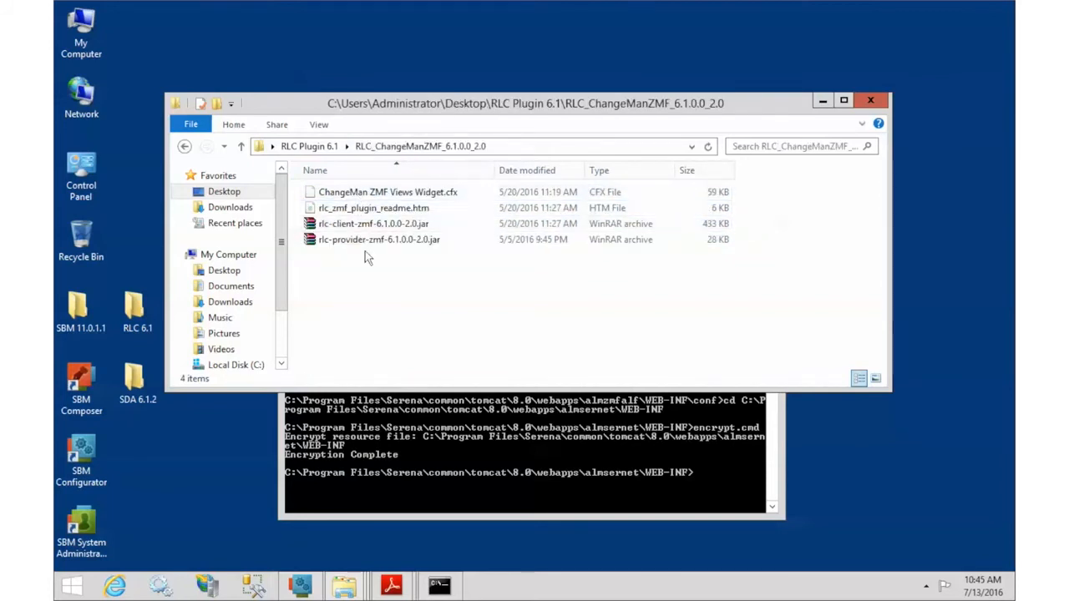
{"action": "left_click", "coordinate": [365, 243]}
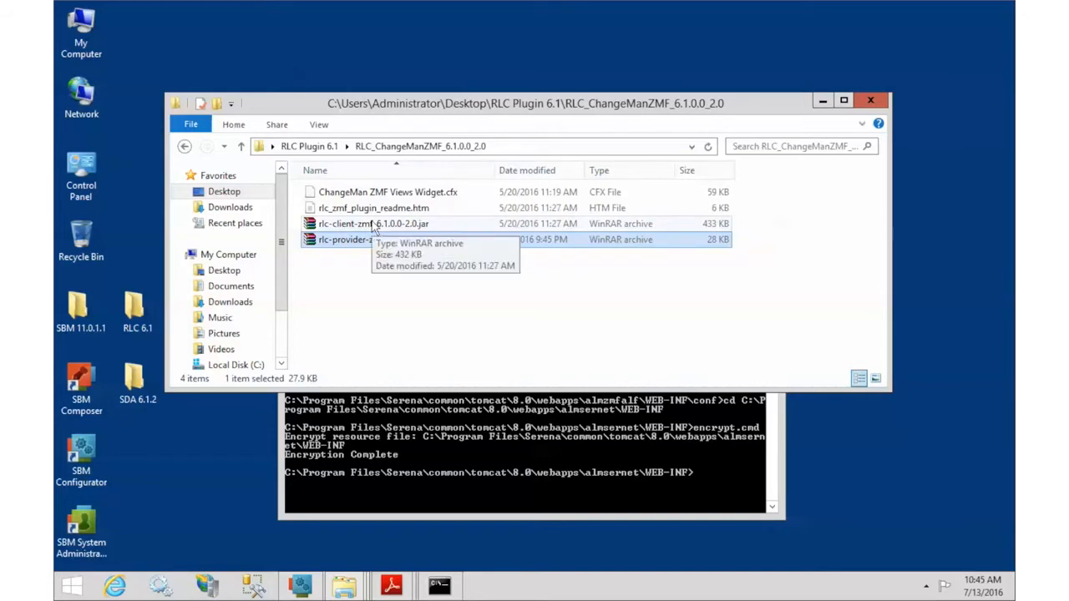
{"action": "left_click", "coordinate": [373, 227], "text": "ctrl"}
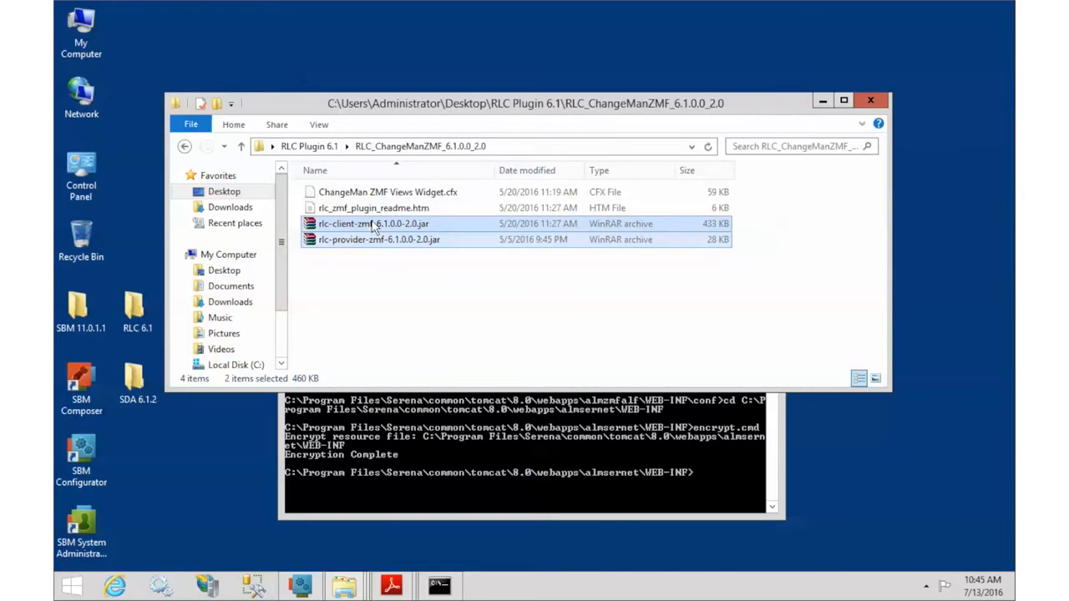
Step: In the Tomcat 7.0 window, go to server\default\webapps\rlc\WEB-INF\lib
{"action": "left_click", "coordinate": [344, 587]}
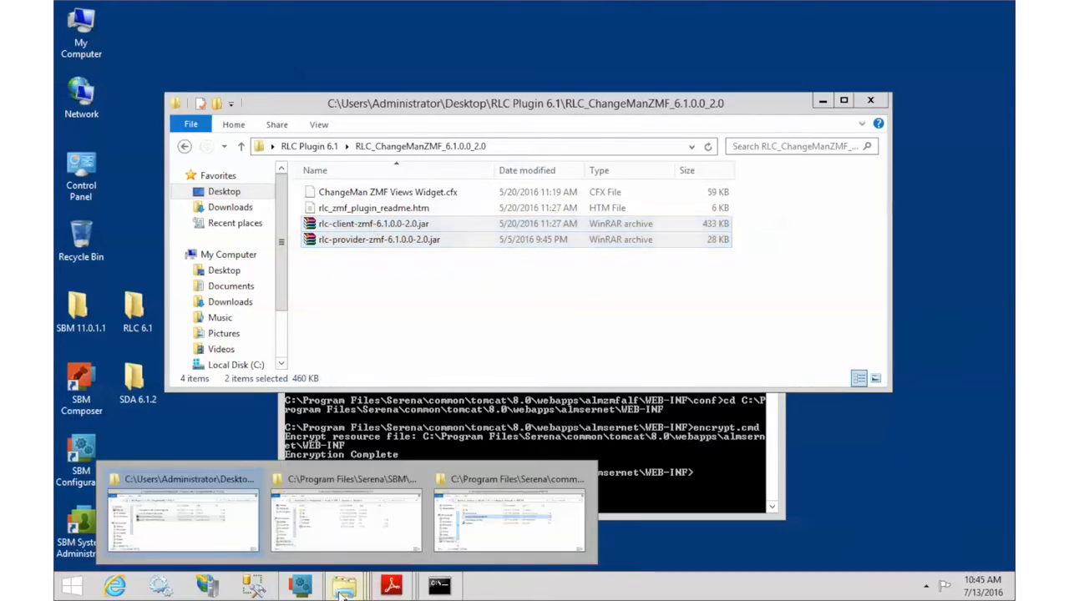
{"action": "left_click", "coordinate": [343, 549]}
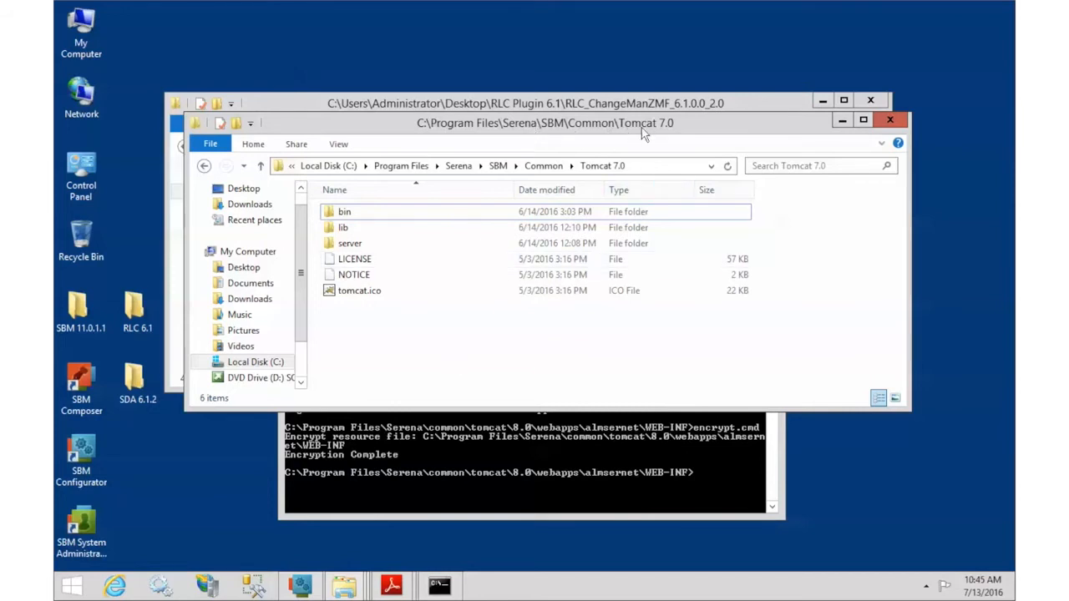
{"action": "double_click", "coordinate": [355, 249]}
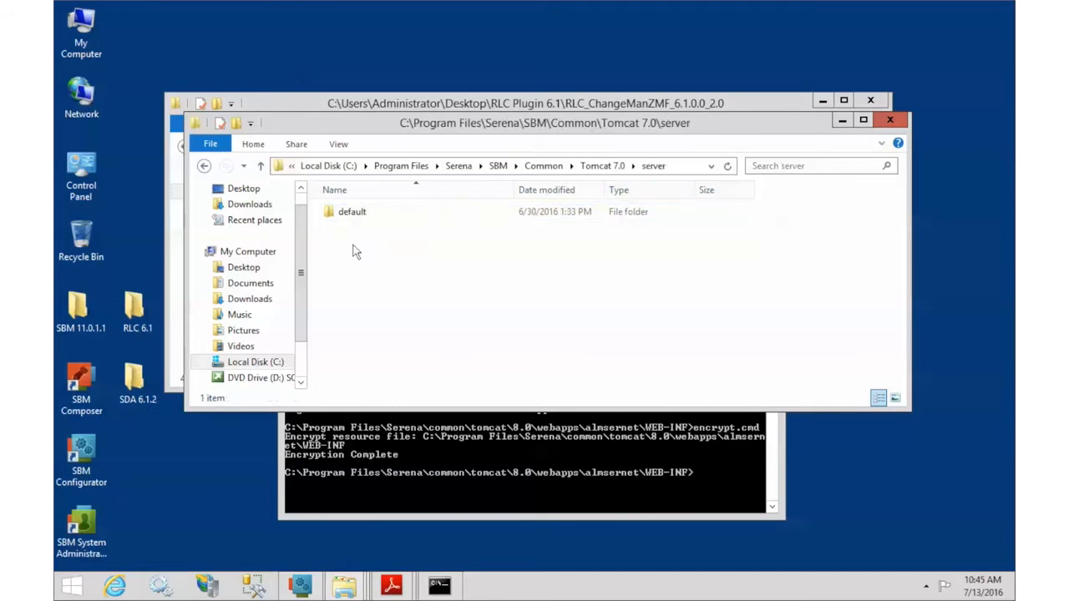
{"action": "double_click", "coordinate": [351, 215]}
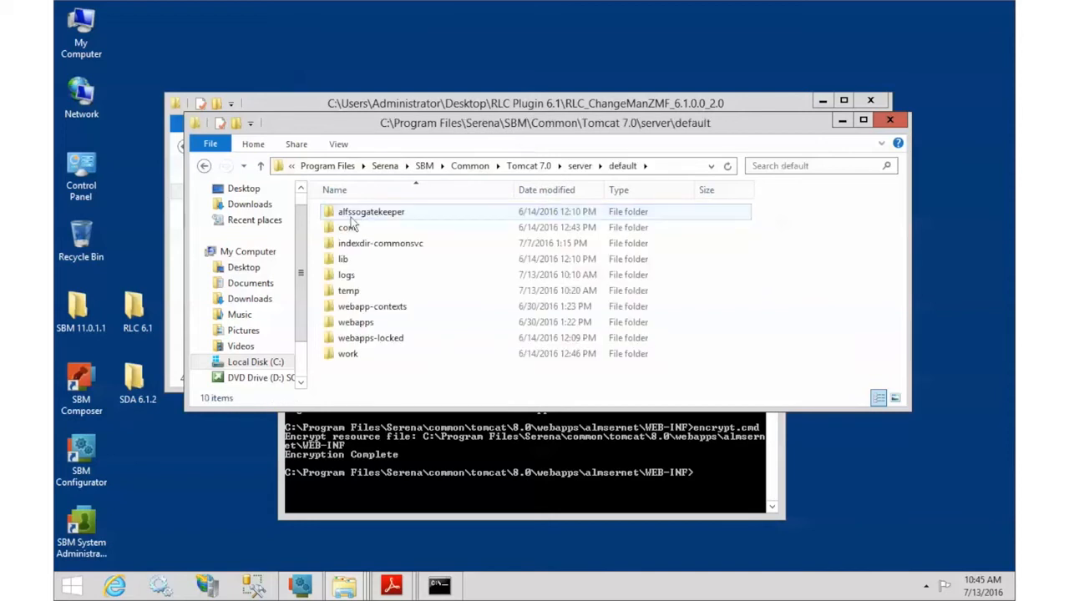
{"action": "double_click", "coordinate": [357, 324]}
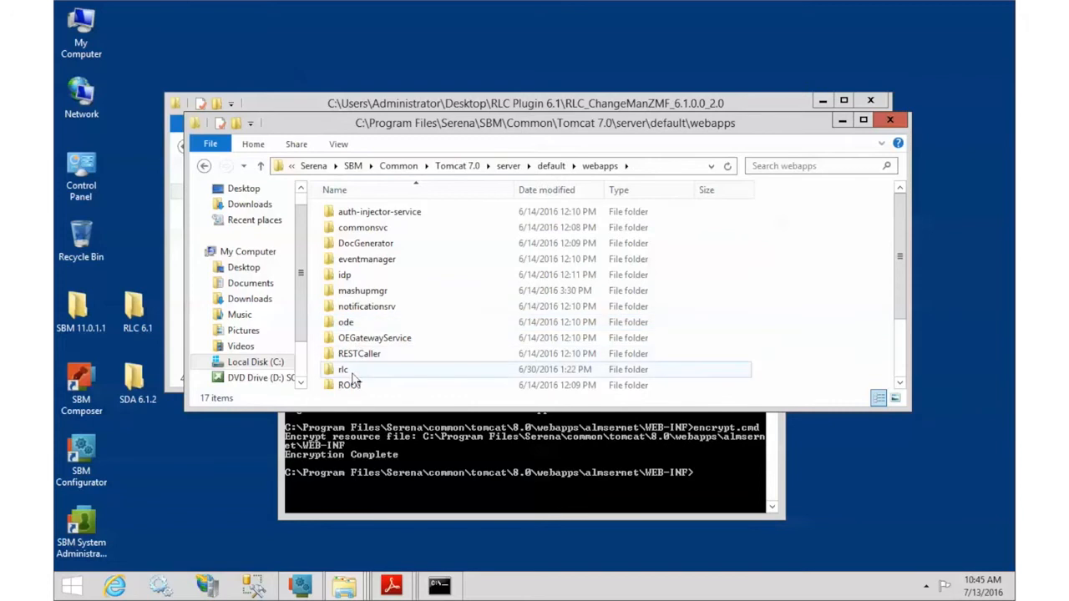
{"action": "double_click", "coordinate": [344, 370]}
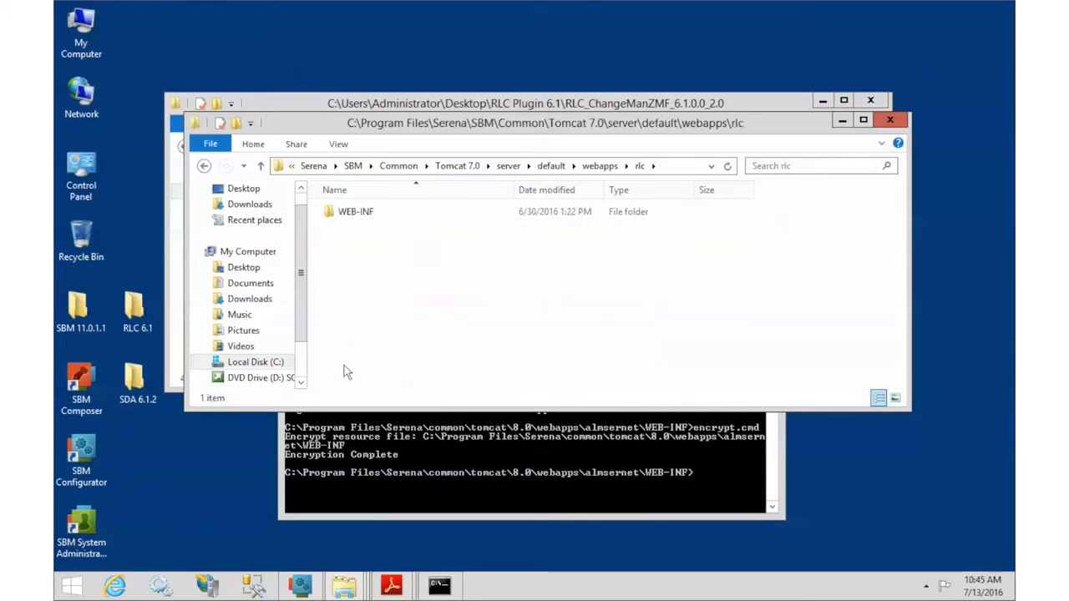
{"action": "double_click", "coordinate": [355, 214]}
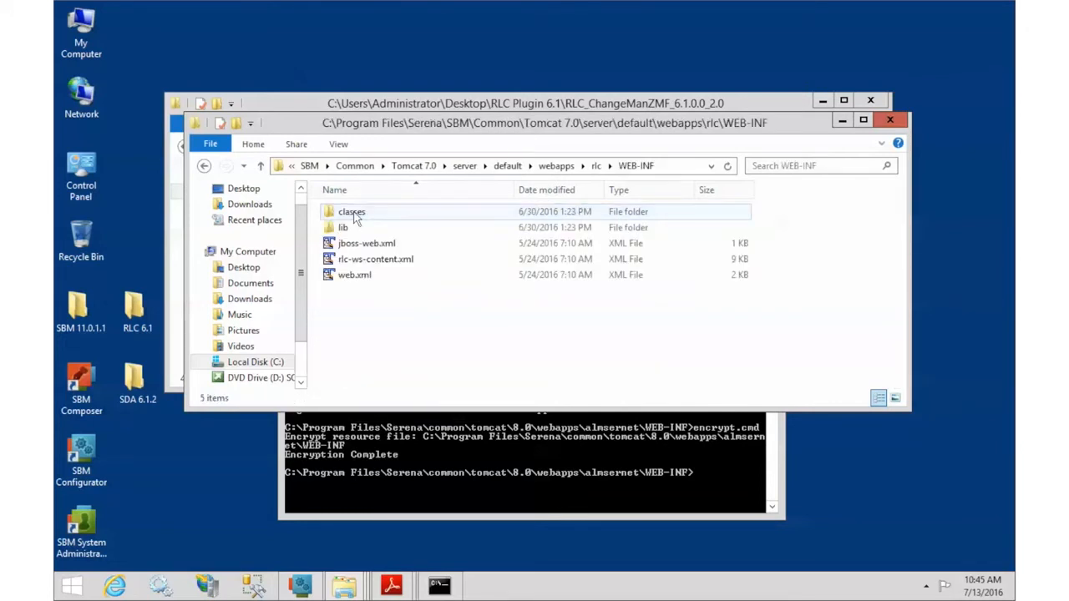
{"action": "double_click", "coordinate": [349, 228]}
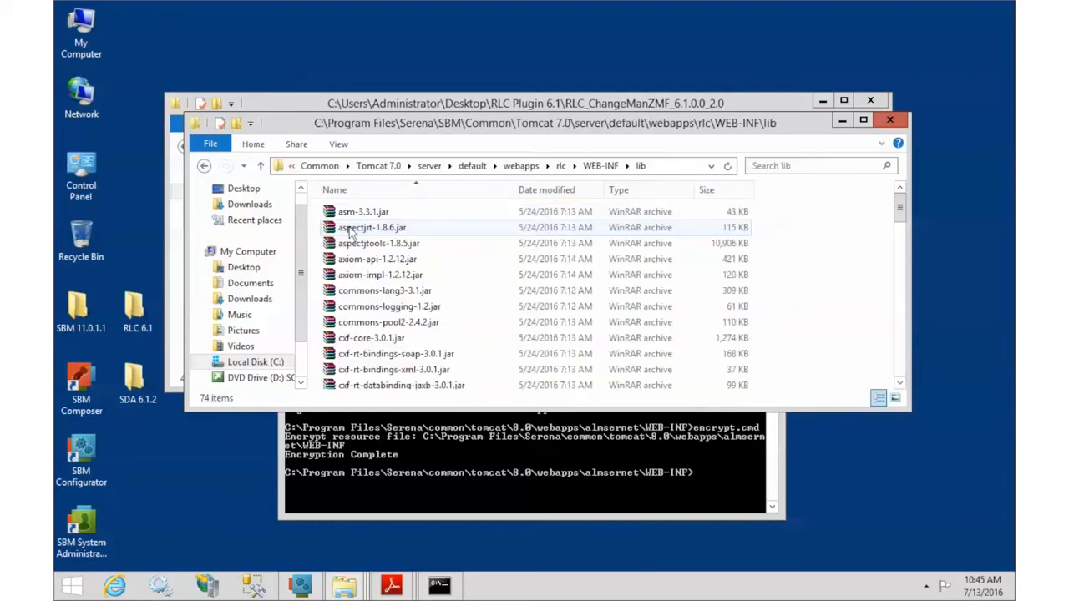
Step: Paste the two rlc ZMF 6.1.0.0-2.0 jars into the lib folder
{"action": "right_click", "coordinate": [799, 313]}
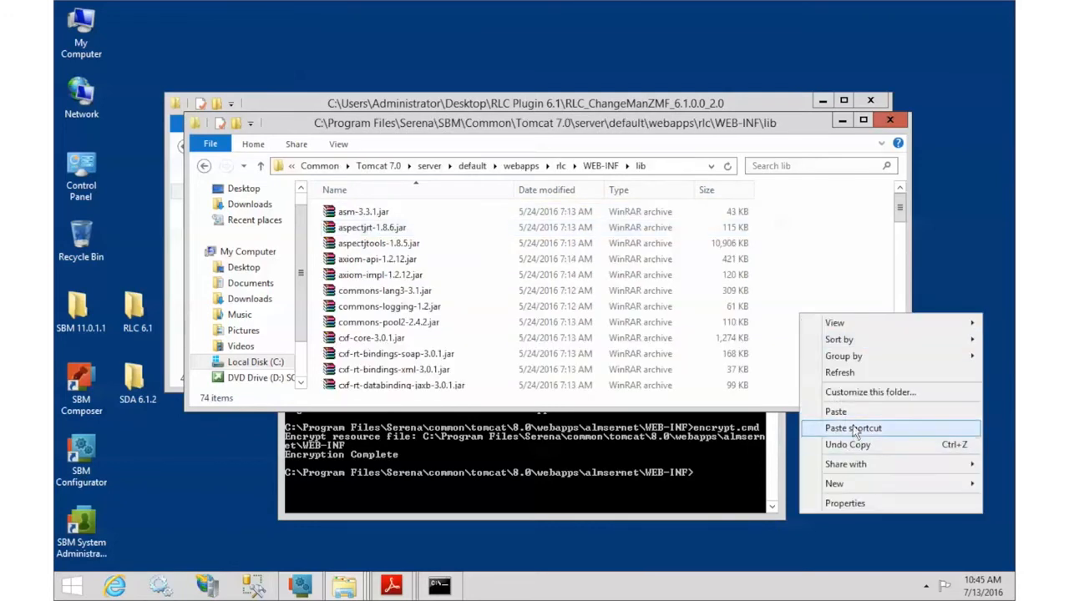
{"action": "left_click", "coordinate": [854, 410]}
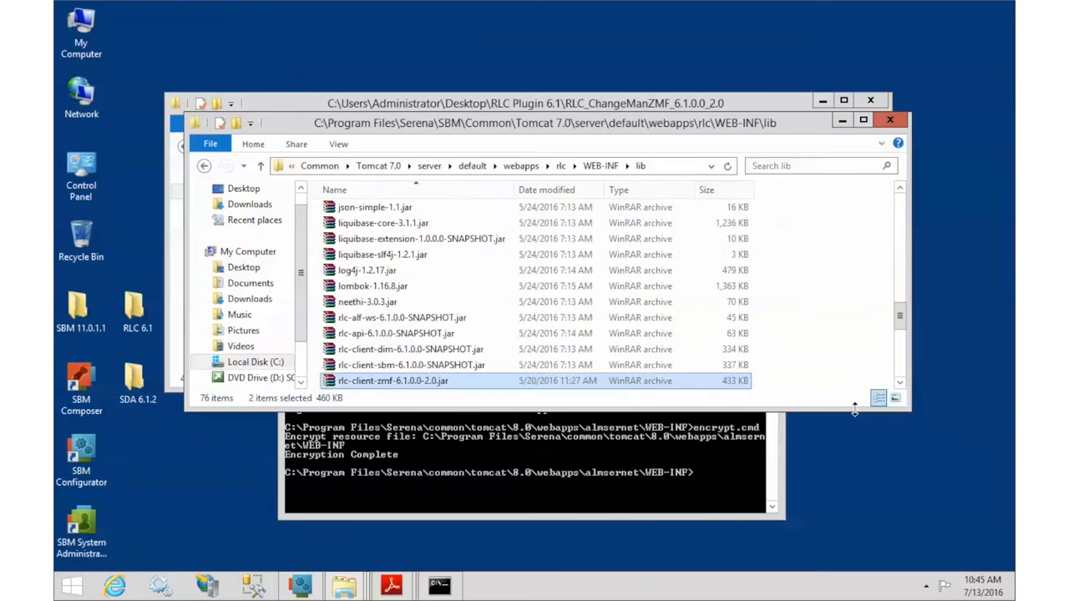
{"action": "left_click", "coordinate": [899, 382]}
{"action": "left_click", "coordinate": [899, 383]}
{"action": "left_click", "coordinate": [901, 383]}
{"action": "left_click", "coordinate": [901, 383]}
{"action": "left_click", "coordinate": [901, 383]}
{"action": "left_click", "coordinate": [901, 383]}
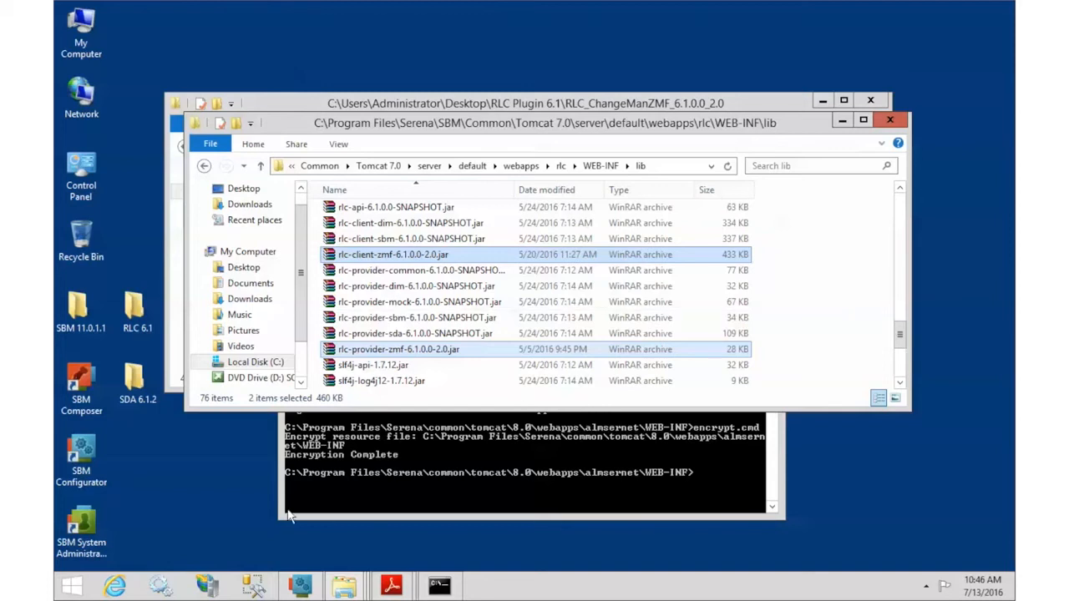
{"action": "left_click", "coordinate": [166, 589]}
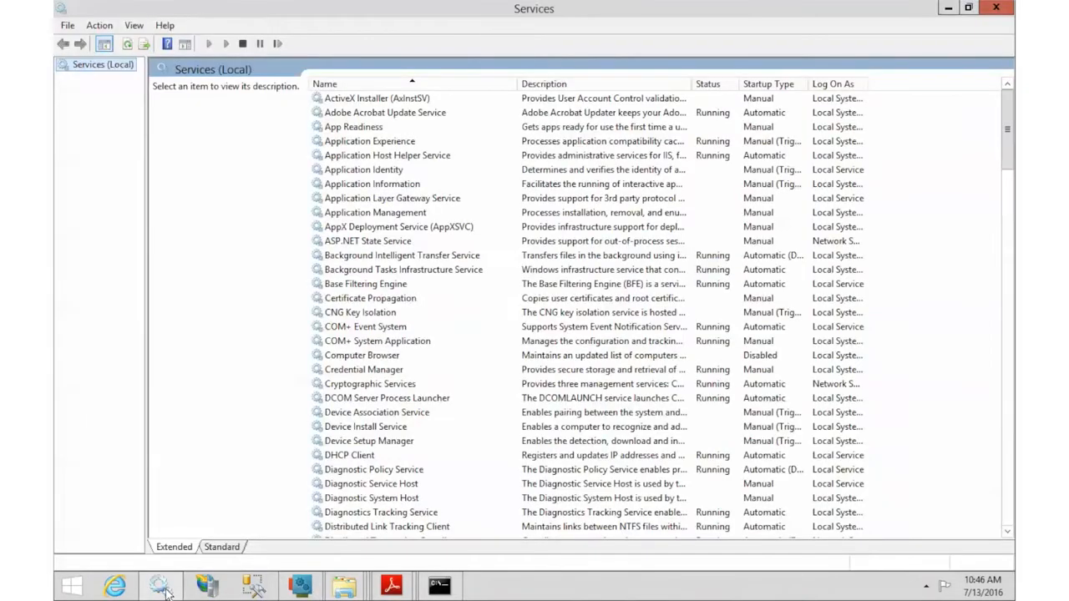
Step: Restart the SBM Tomcat service from the Services console, then hide the console
{"action": "left_click_drag", "start_coordinate": [1007, 154], "coordinate": [1007, 338]}
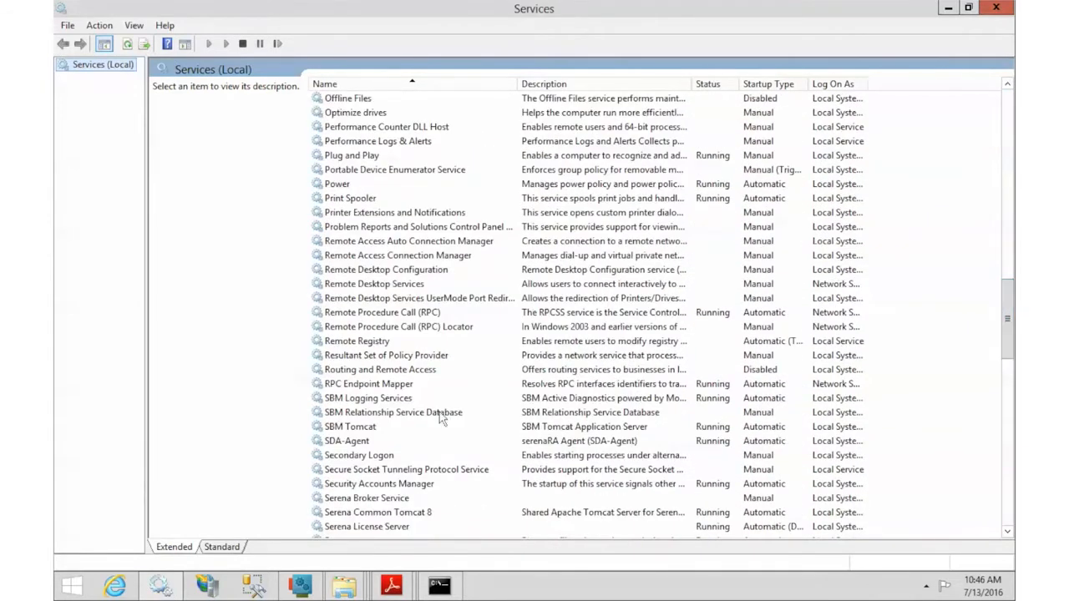
{"action": "left_click", "coordinate": [356, 426]}
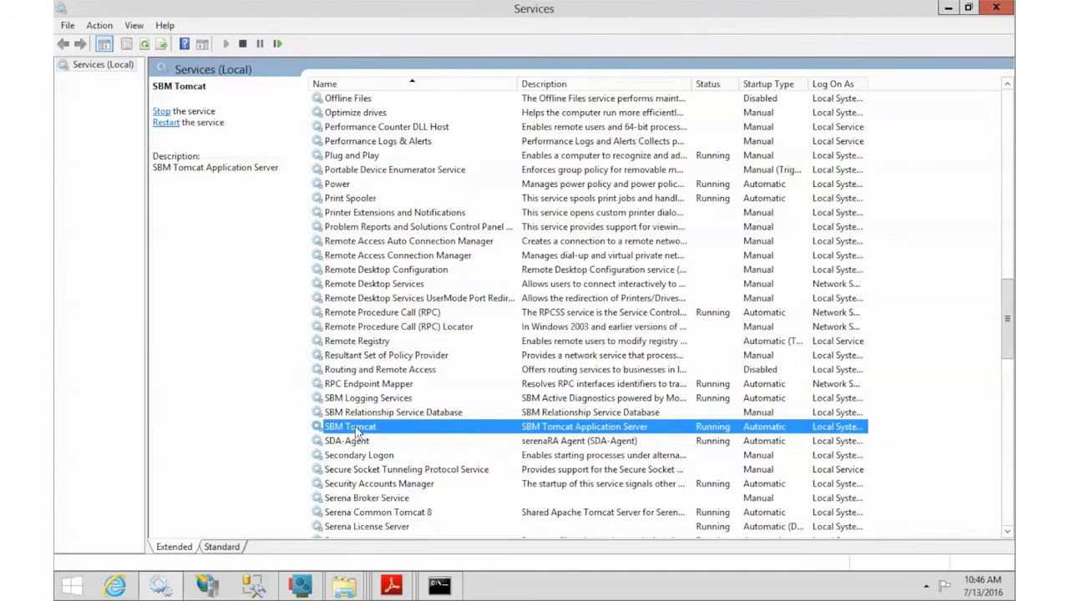
{"action": "right_click", "coordinate": [356, 430]}
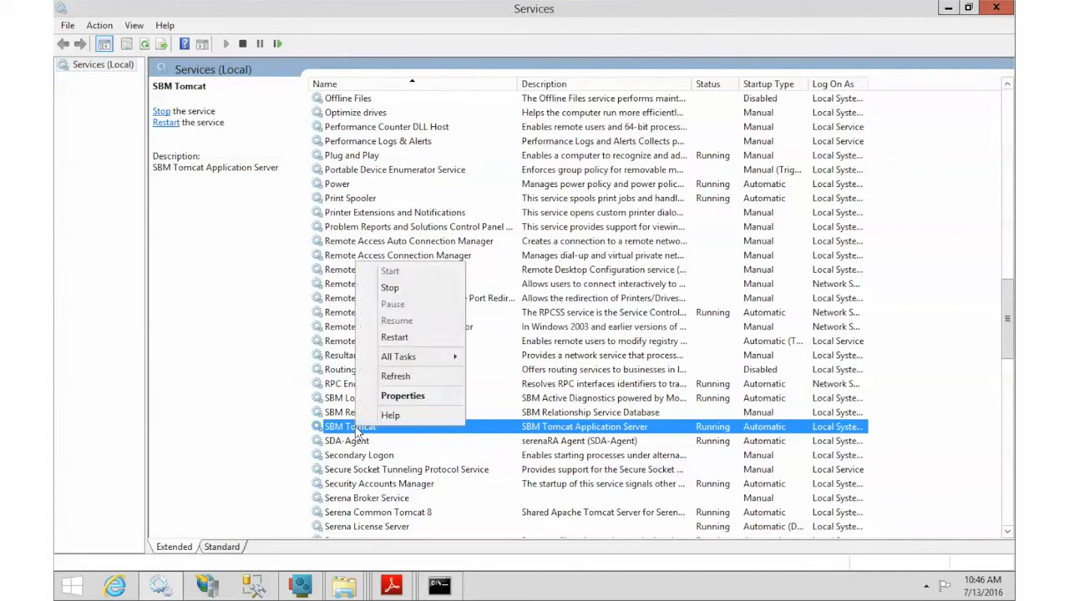
{"action": "left_click", "coordinate": [406, 347]}
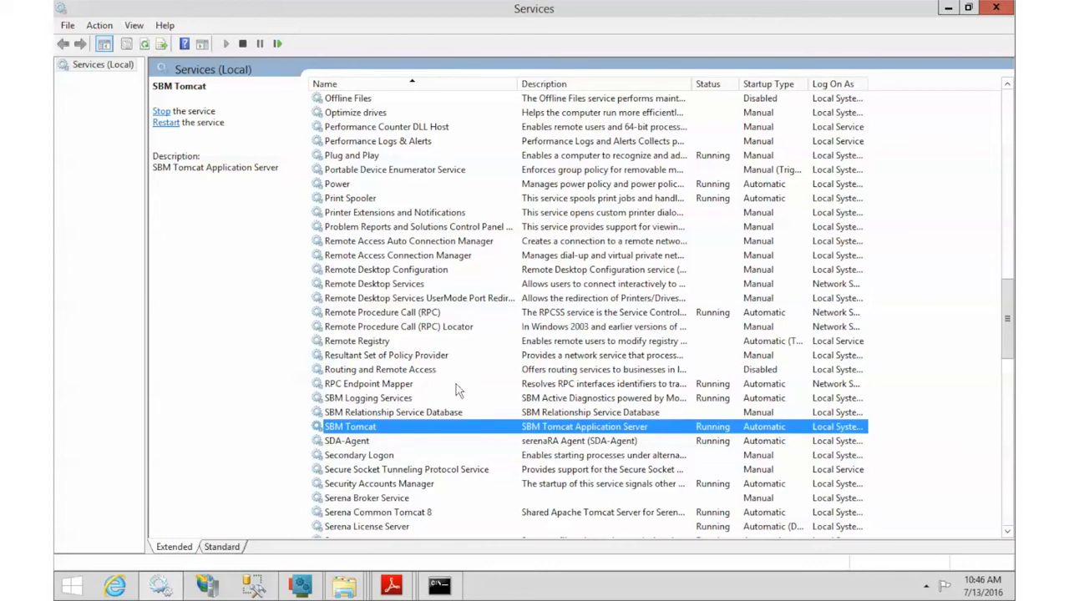
{"action": "left_click", "coordinate": [950, 10]}
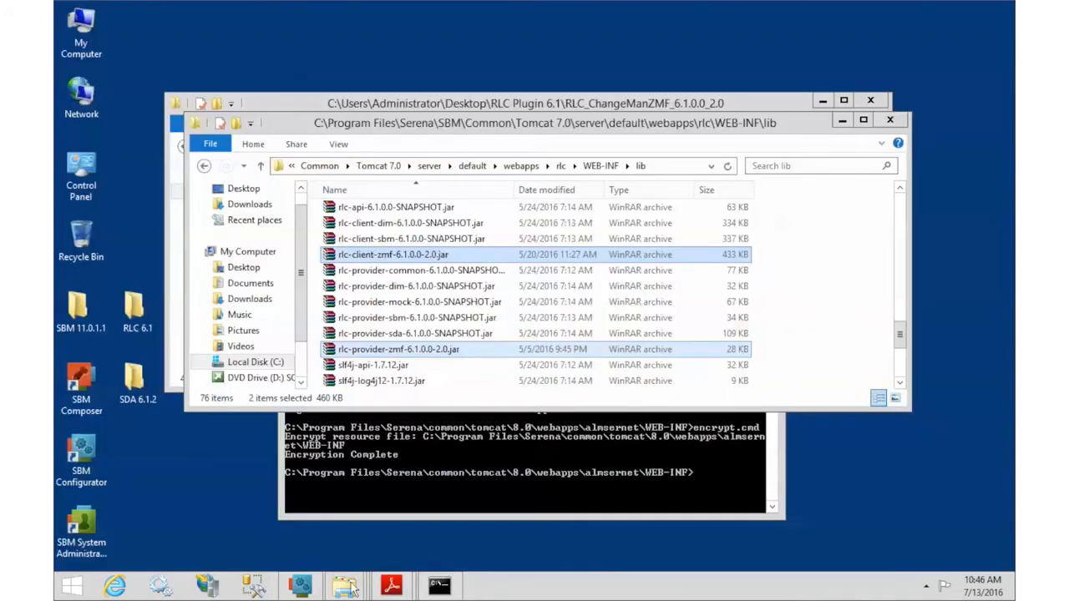
Step: From SBM Configurator's Release Control page, open the Release Control provider admin URL in the browser
{"action": "left_click", "coordinate": [309, 588]}
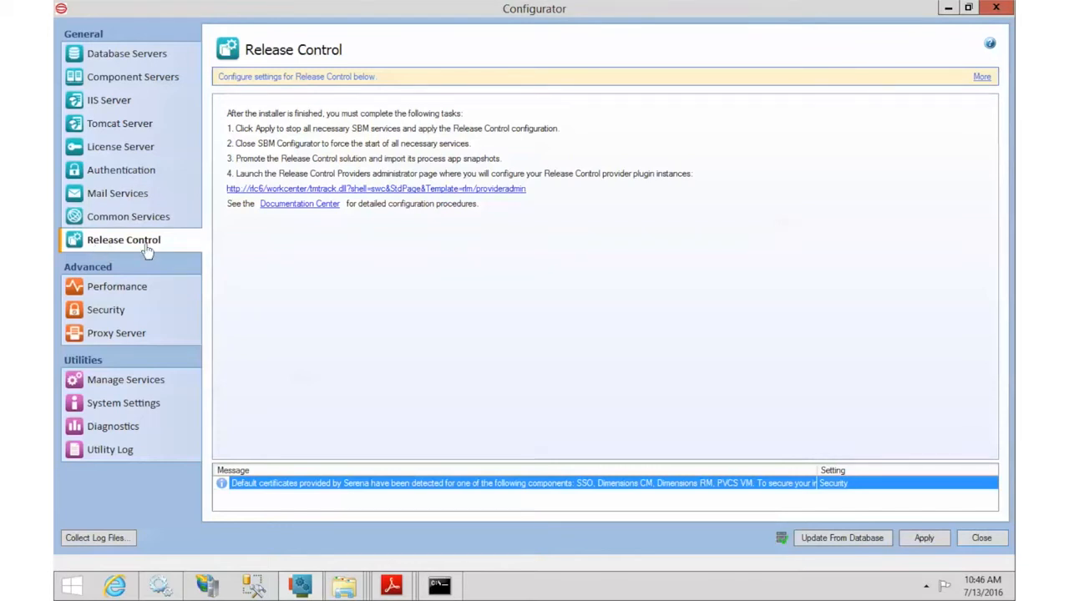
{"action": "left_click", "coordinate": [241, 190]}
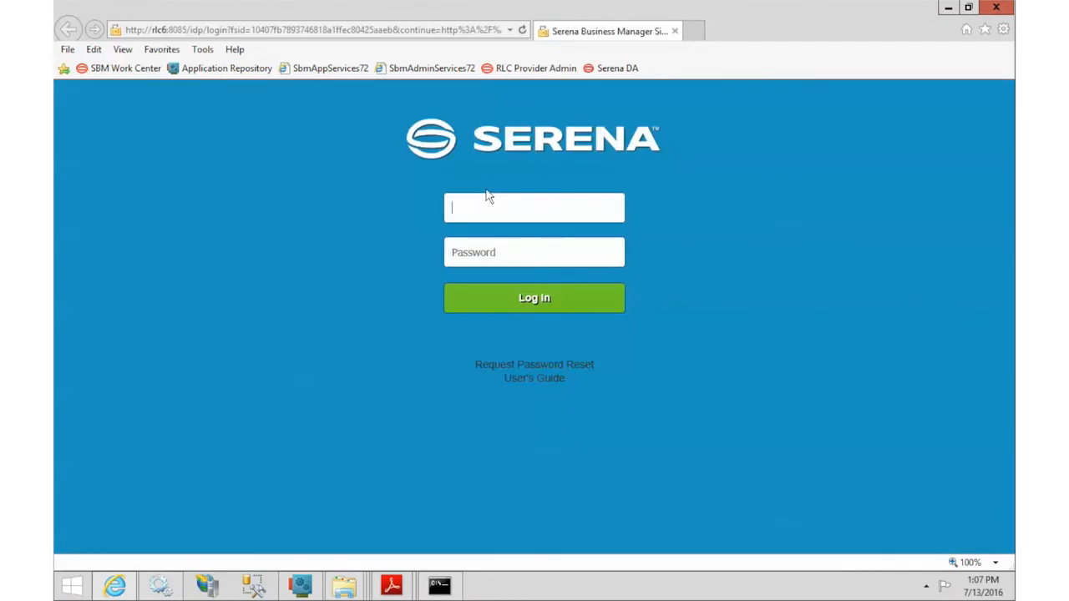
Step: Sign in on the Serena login page and view the Providers list (Dimensions CM, SBM, SDA)
{"action": "type", "text": "admin"}
{"action": "left_click", "coordinate": [527, 303]}
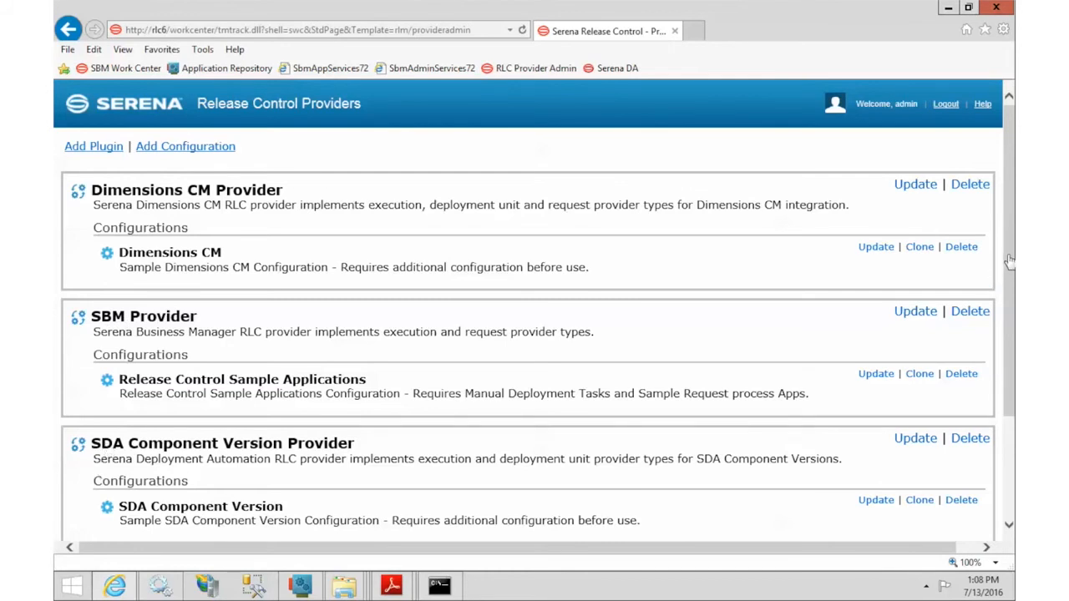
{"action": "left_click", "coordinate": [1010, 451]}
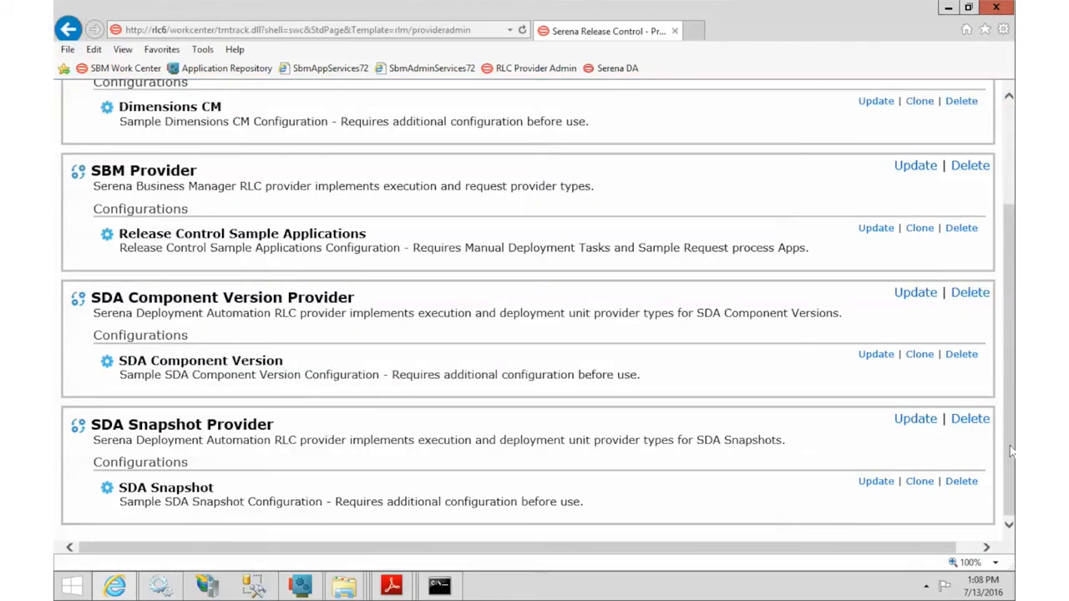
{"action": "scroll", "coordinate": [1010, 450], "scroll_direction": "up", "scroll_amount": 3}
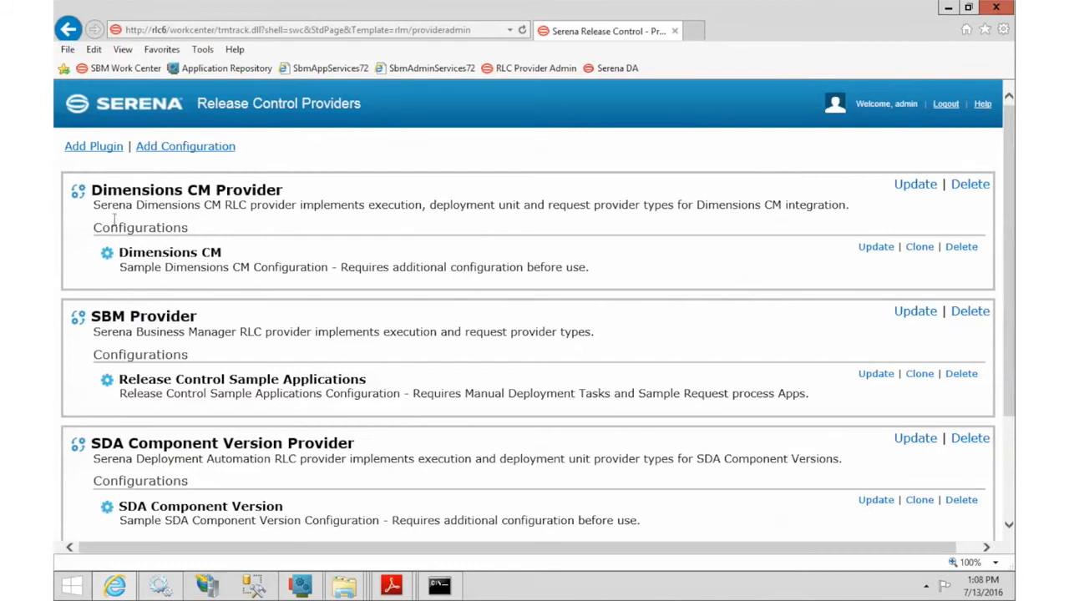
{"action": "left_click", "coordinate": [92, 148]}
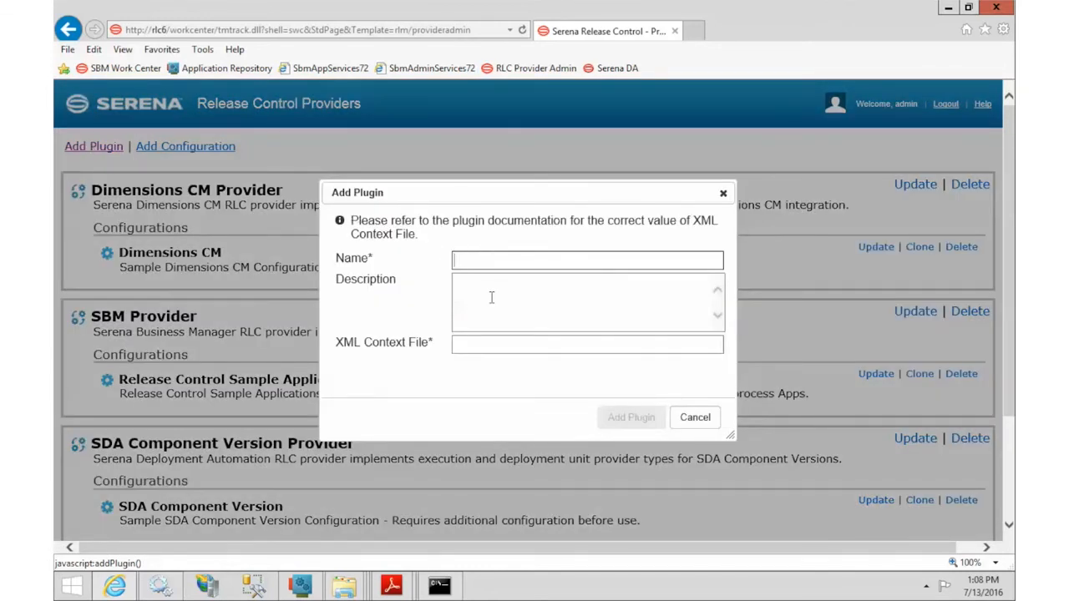
{"action": "left_click", "coordinate": [389, 587]}
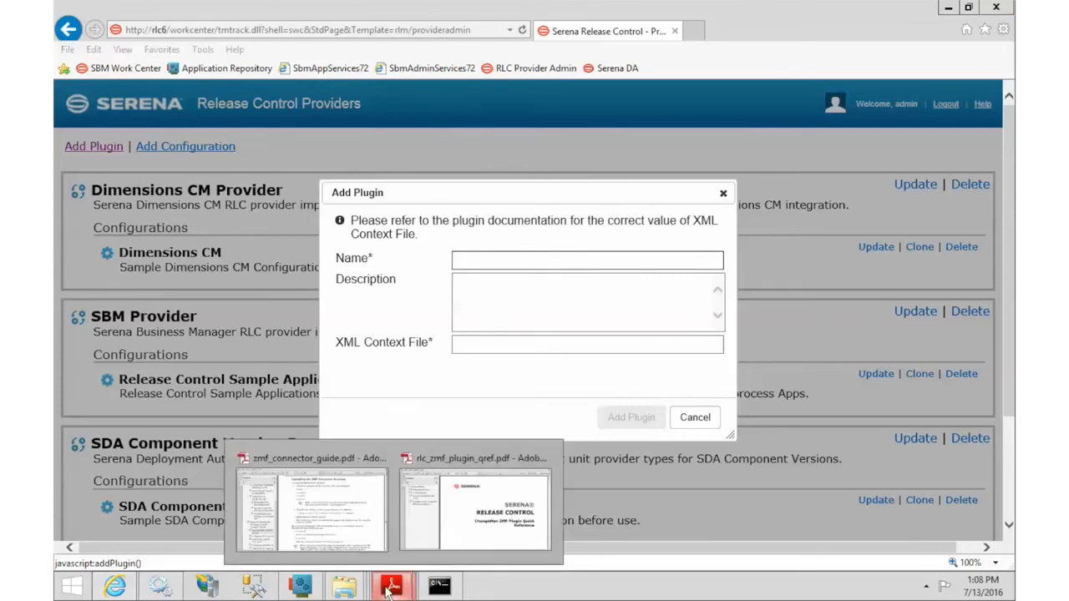
{"action": "left_click", "coordinate": [461, 543]}
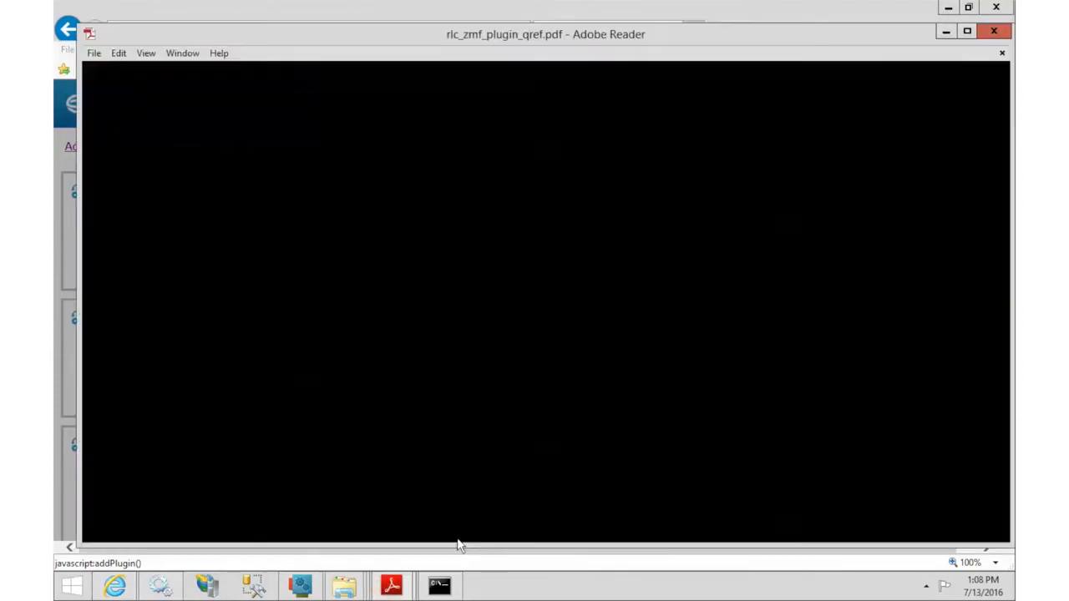
{"action": "left_click", "coordinate": [697, 315]}
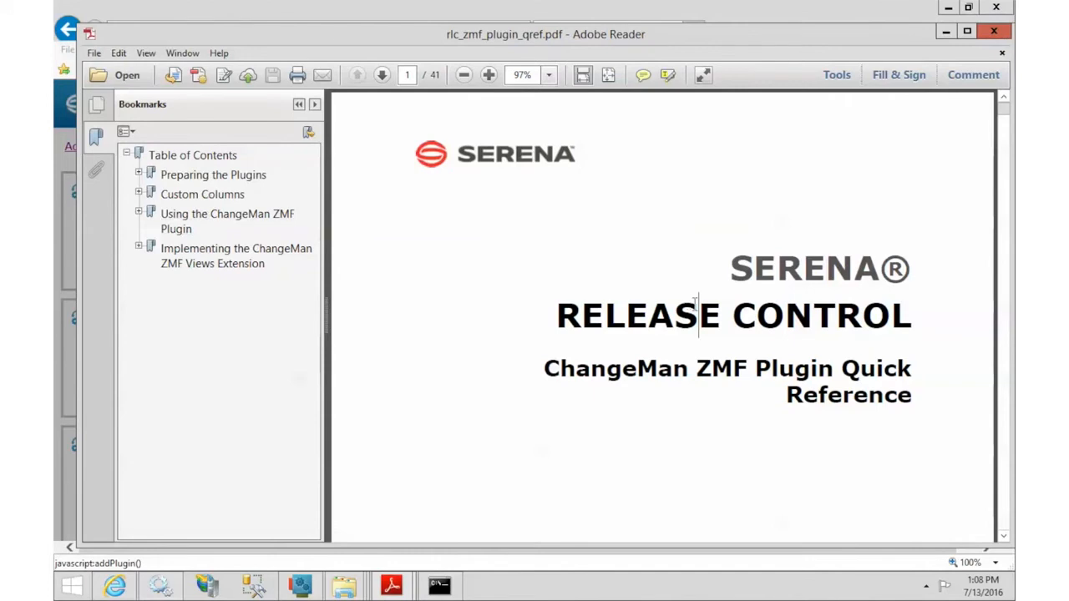
{"action": "left_click", "coordinate": [406, 74]}
{"action": "type", "text": "9"}
{"action": "key", "text": "Return"}
{"action": "scroll", "coordinate": [418, 120], "scroll_direction": "up", "scroll_amount": 10}
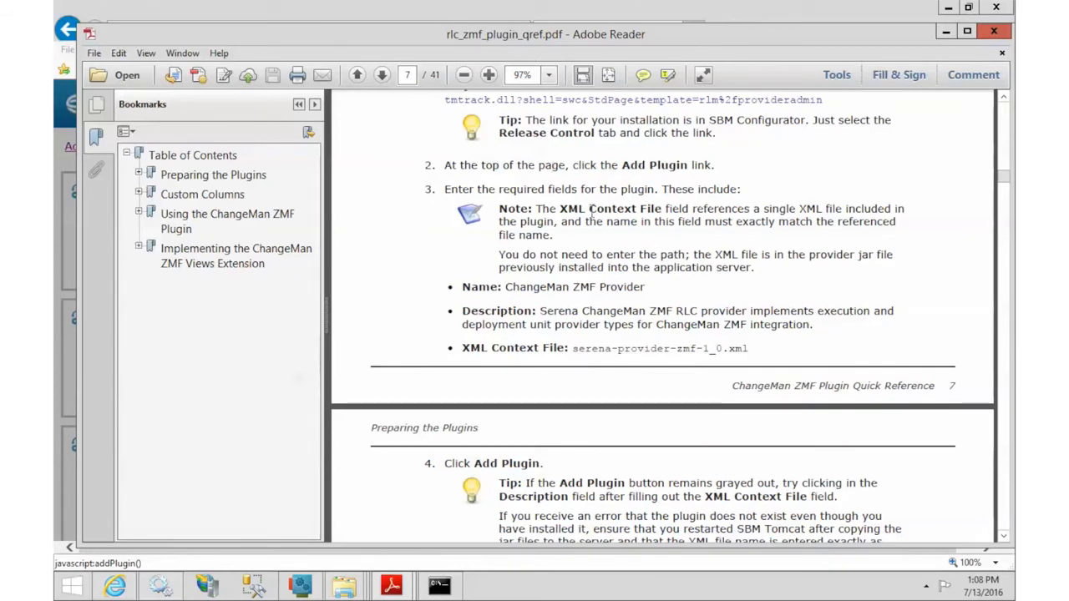
{"action": "left_click_drag", "start_coordinate": [505, 286], "coordinate": [644, 287]}
{"action": "triple_click", "coordinate": [543, 312]}
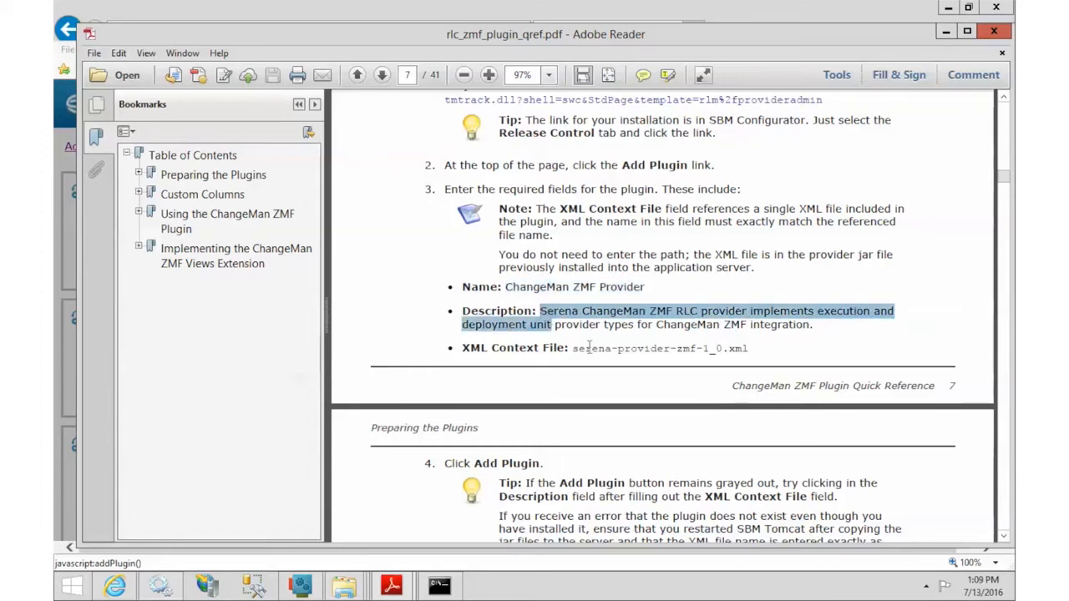
{"action": "left_click_drag", "start_coordinate": [574, 349], "coordinate": [619, 347]}
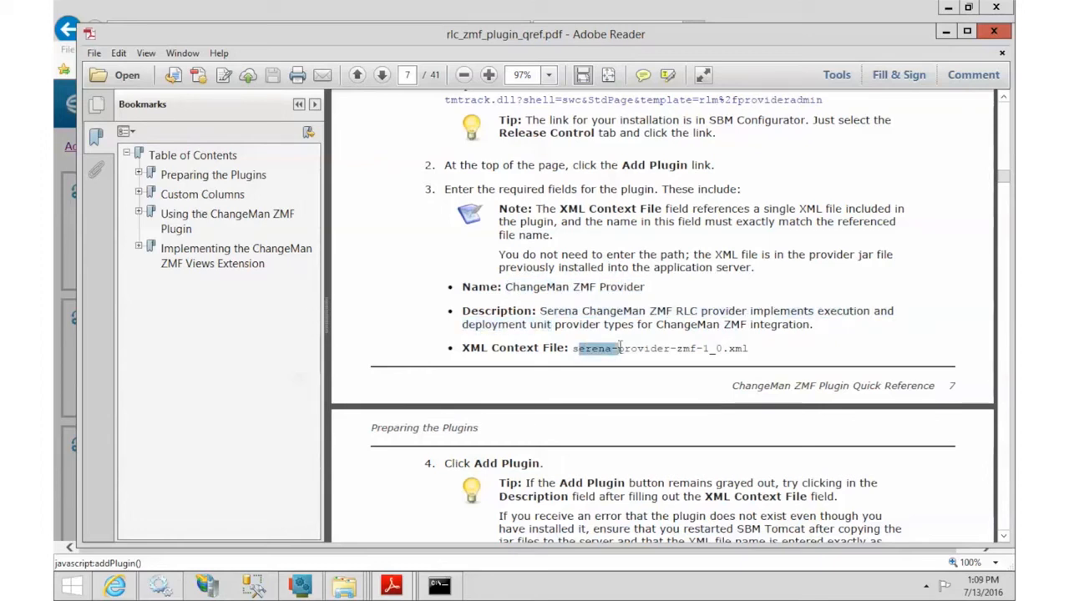
{"action": "mouse_move", "coordinate": [119, 586]}
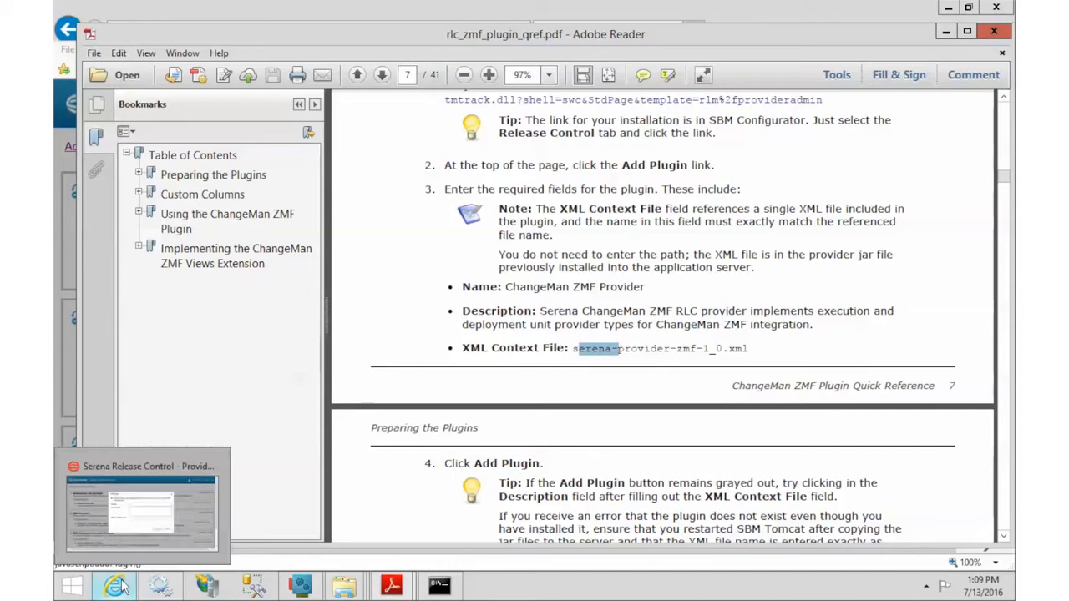
{"action": "left_click", "coordinate": [121, 587]}
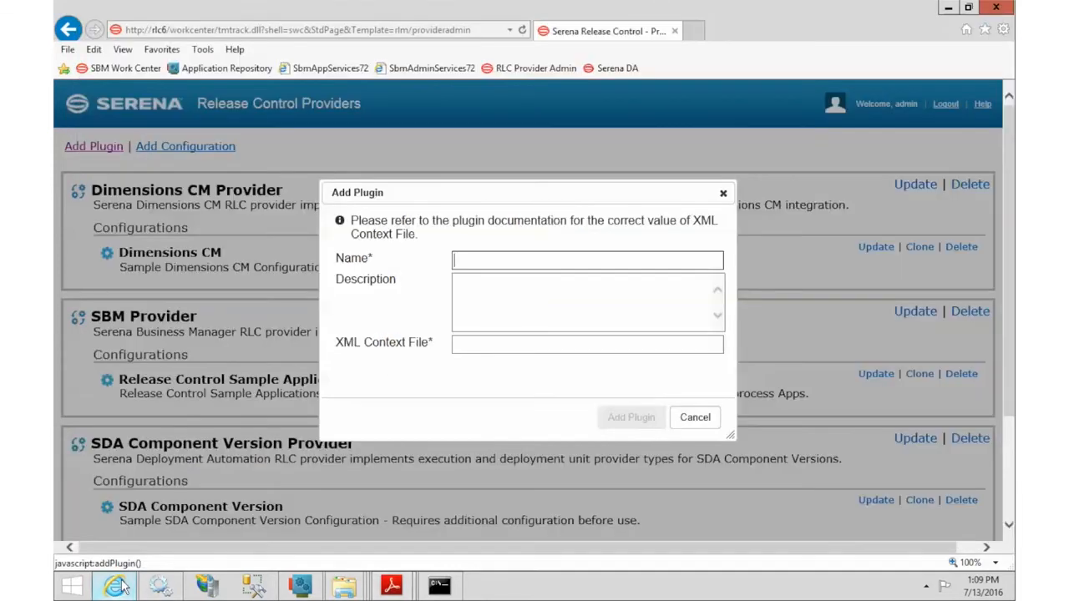
Step: Paste serena-provider-zmf-1_0.xml as the context file, add the ChangeMan ZMF Provider plugin, and confirm it's listed
{"action": "left_click", "coordinate": [573, 345]}
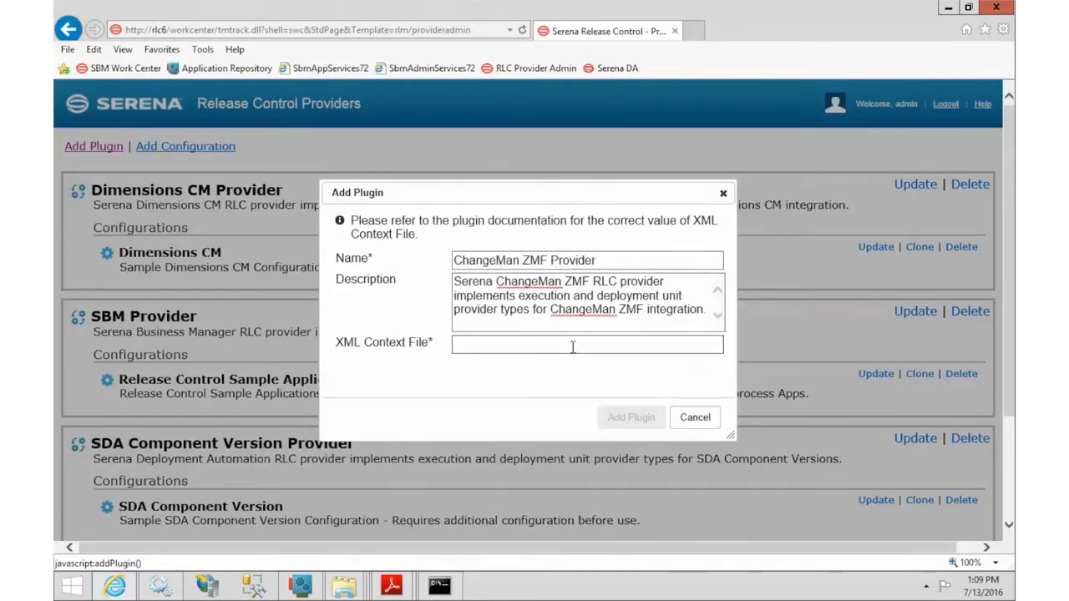
{"action": "type", "text": "serena-provider-zmf-1.0.xml"}
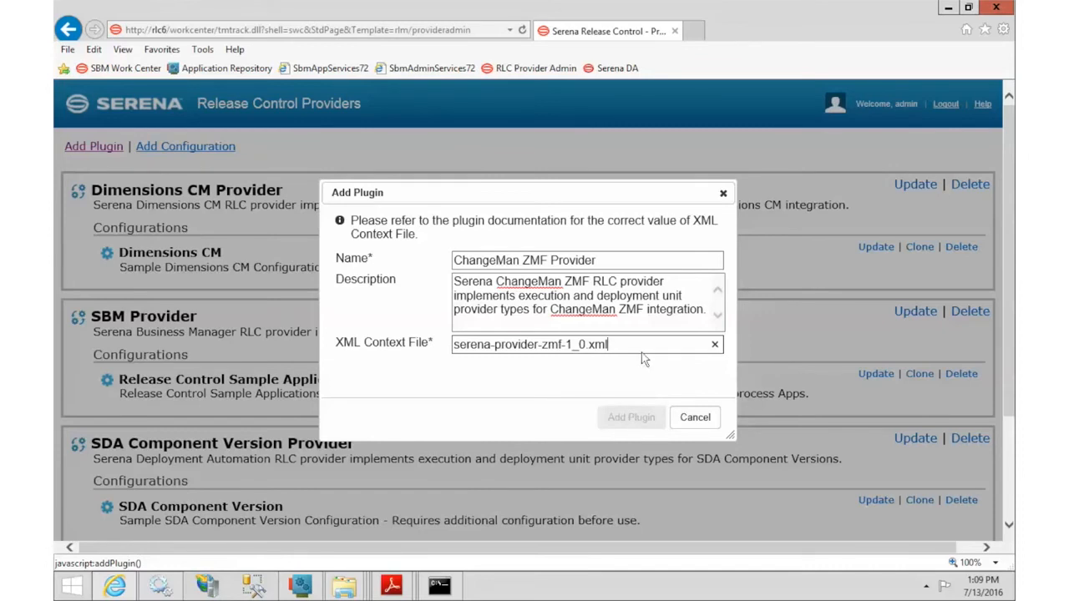
{"action": "left_click", "coordinate": [643, 313]}
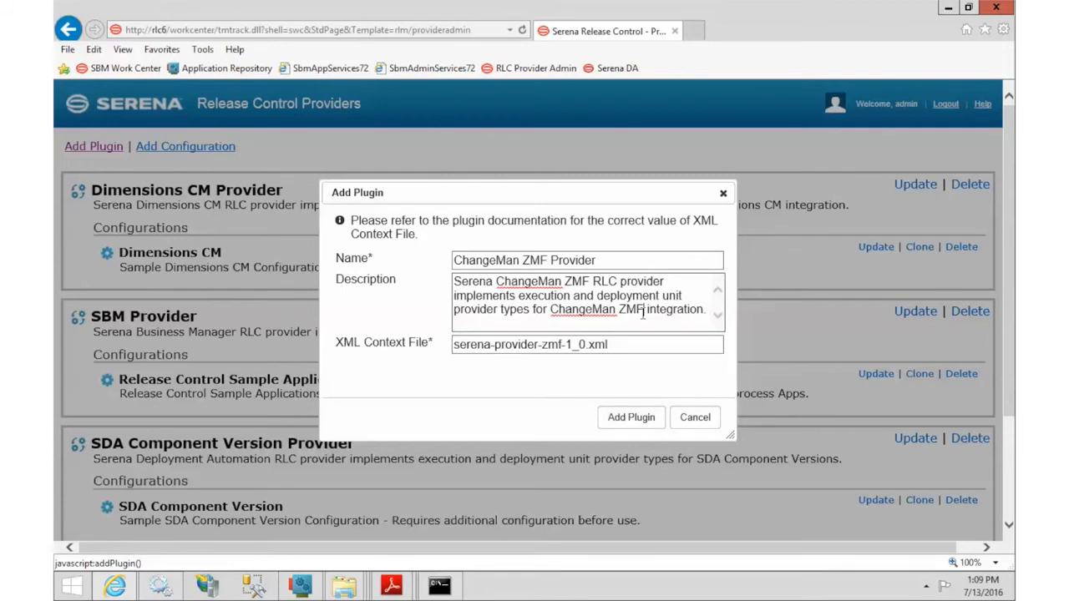
{"action": "left_click", "coordinate": [644, 345]}
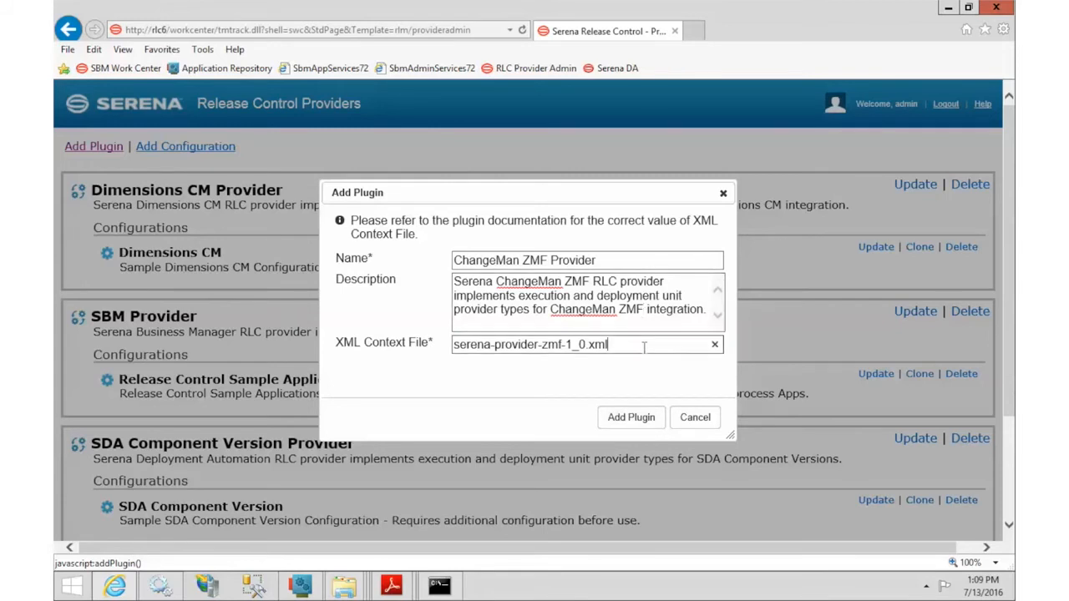
{"action": "left_click", "coordinate": [634, 420]}
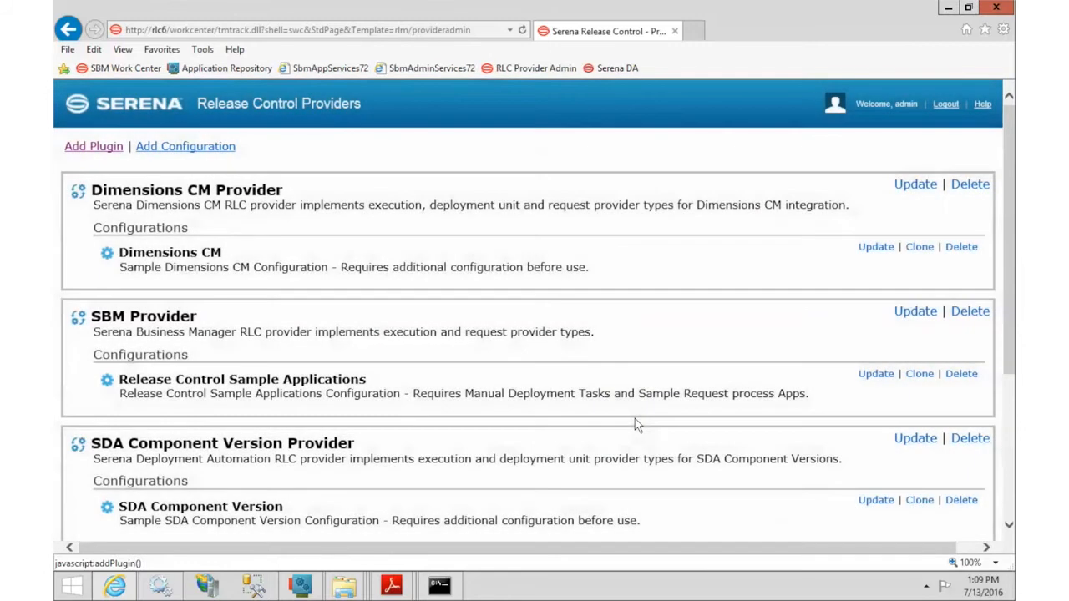
{"action": "scroll", "coordinate": [1005, 501], "scroll_direction": "down", "scroll_amount": 3}
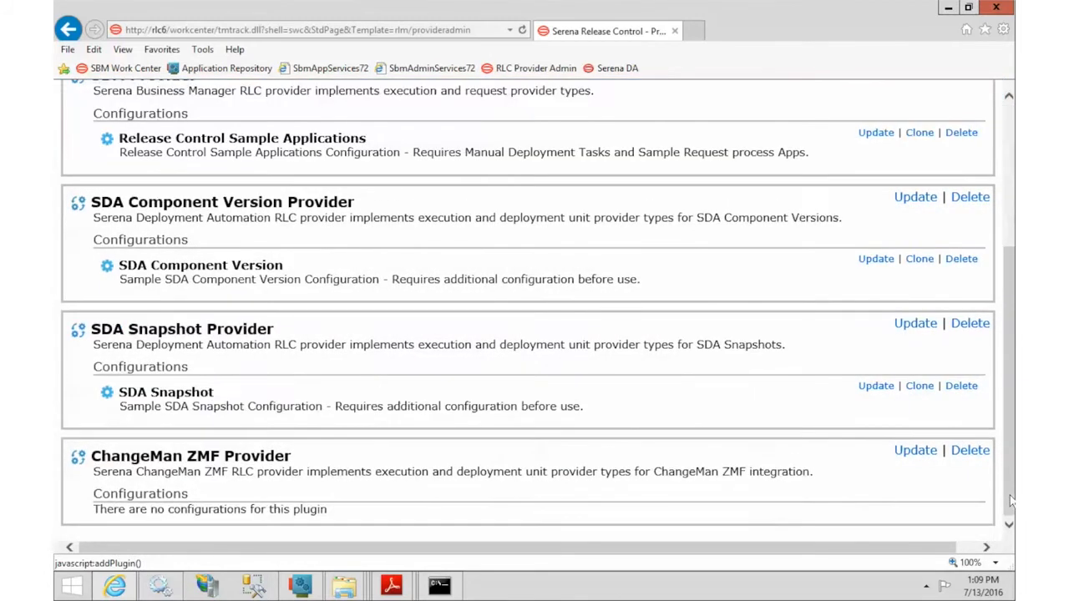
{"action": "left_click", "coordinate": [1009, 139]}
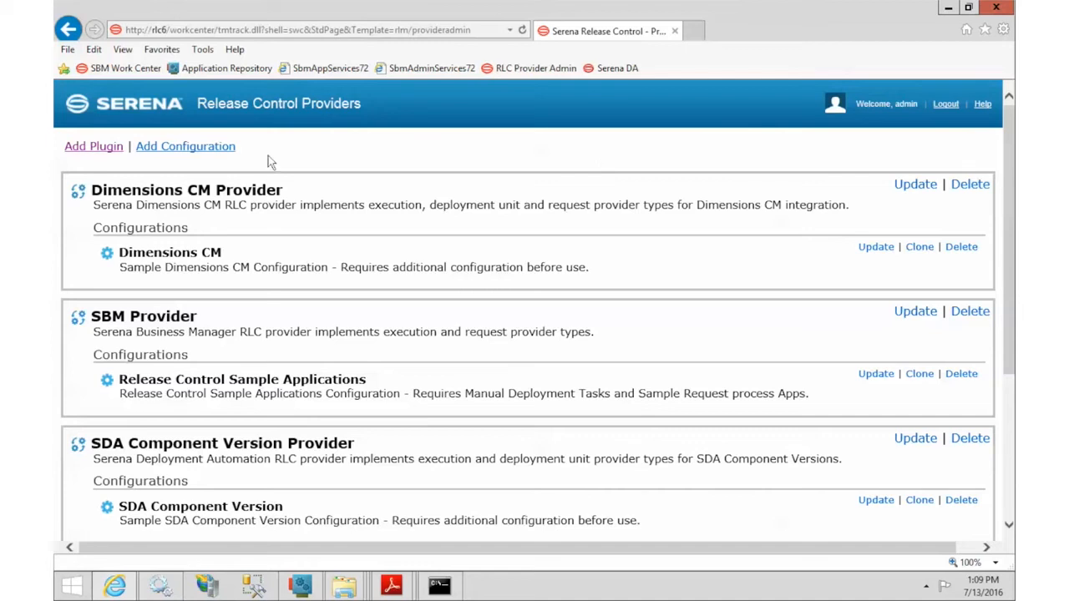
Step: Begin a new configuration with ChangeMan ZMF Provider chosen as the plugin
{"action": "left_click", "coordinate": [198, 149]}
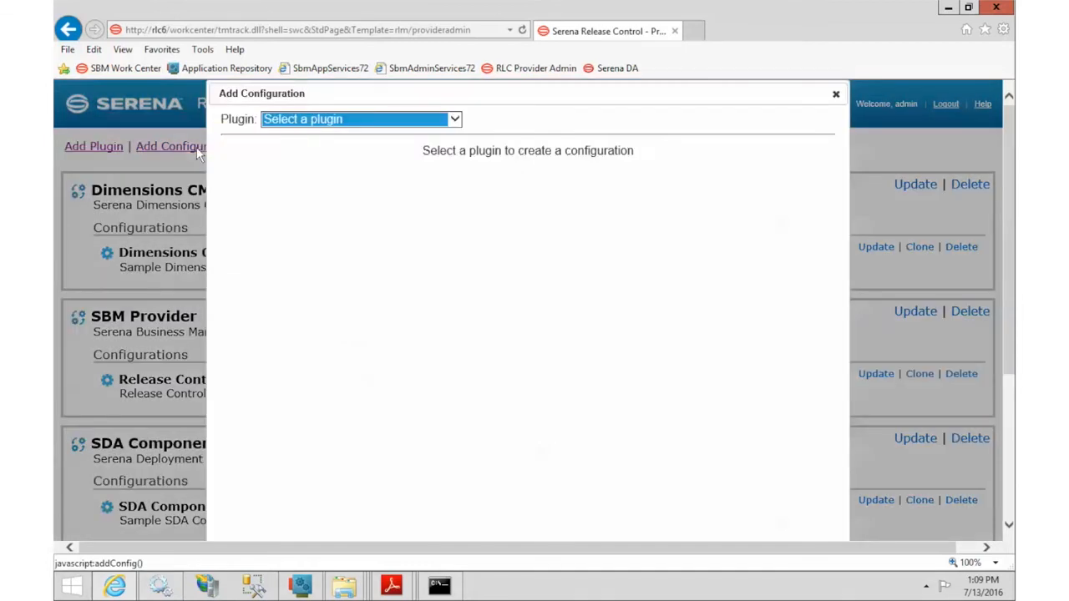
{"action": "left_click", "coordinate": [332, 121]}
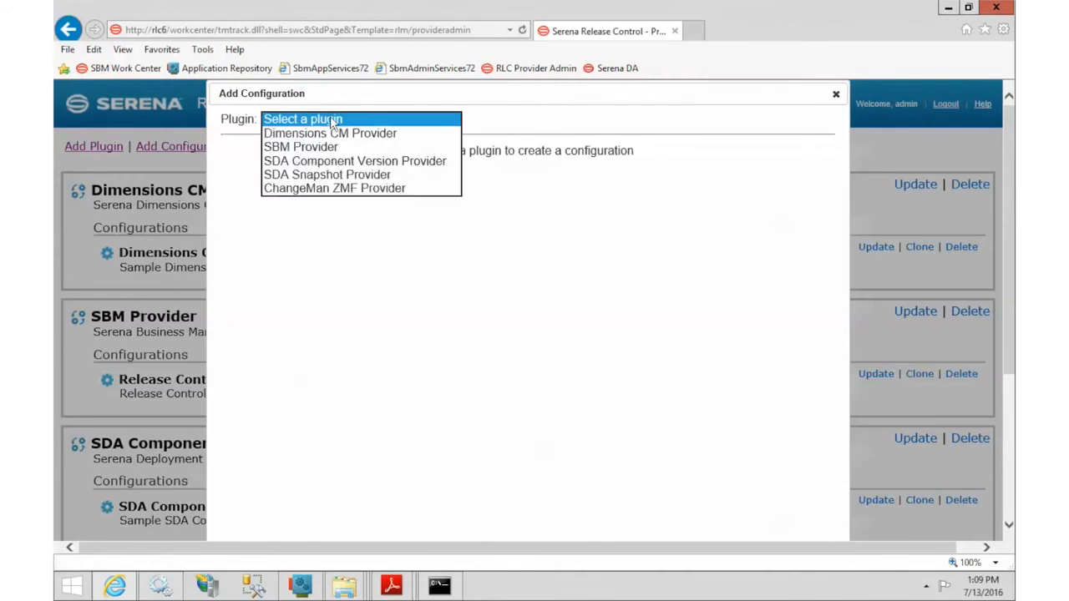
{"action": "left_click", "coordinate": [350, 191]}
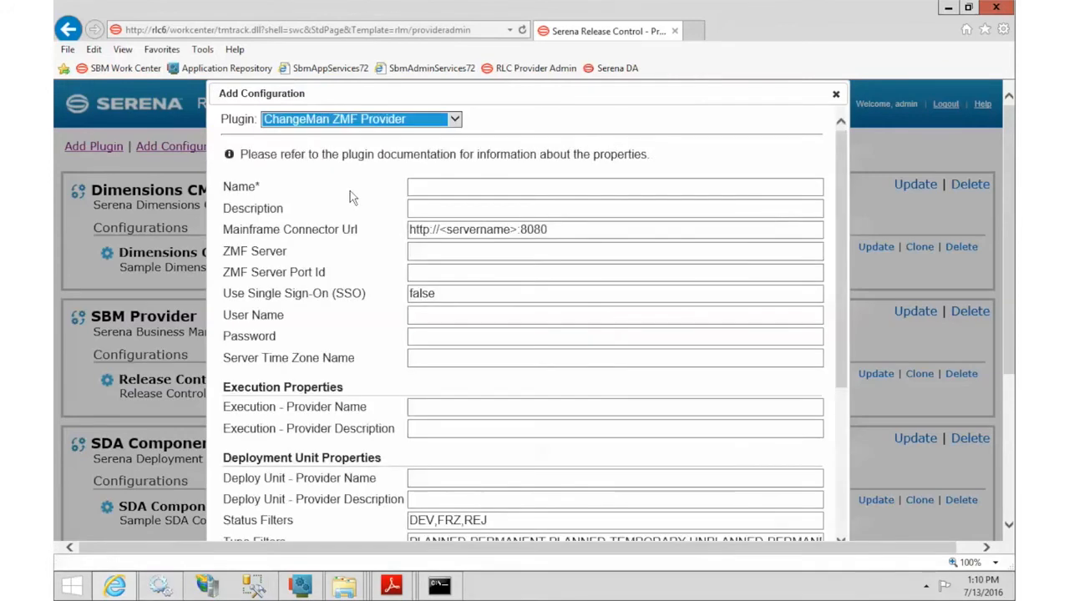
{"action": "left_click", "coordinate": [431, 188]}
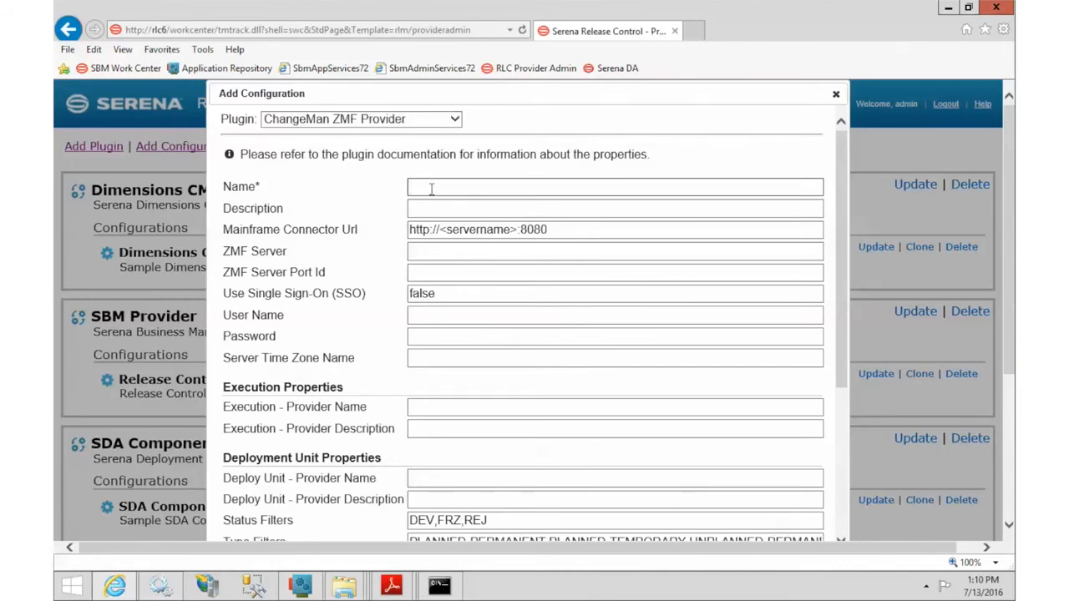
Step: Find the example values on page 9 of rlc_zmf_plugin_qref.pdf and select the name ZMF 8.1
{"action": "mouse_move", "coordinate": [391, 585]}
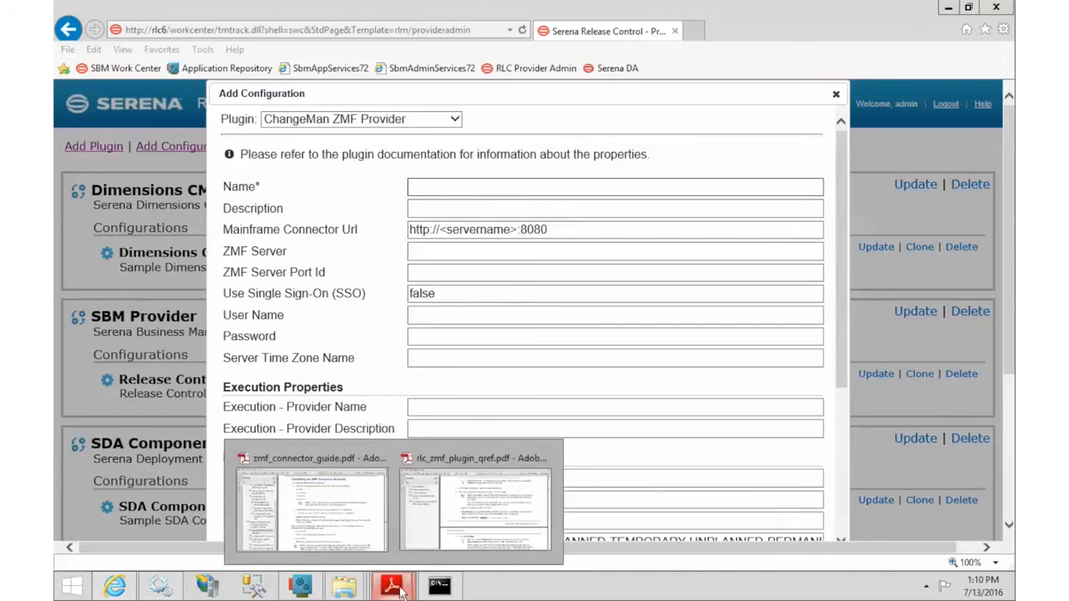
{"action": "left_click", "coordinate": [531, 541]}
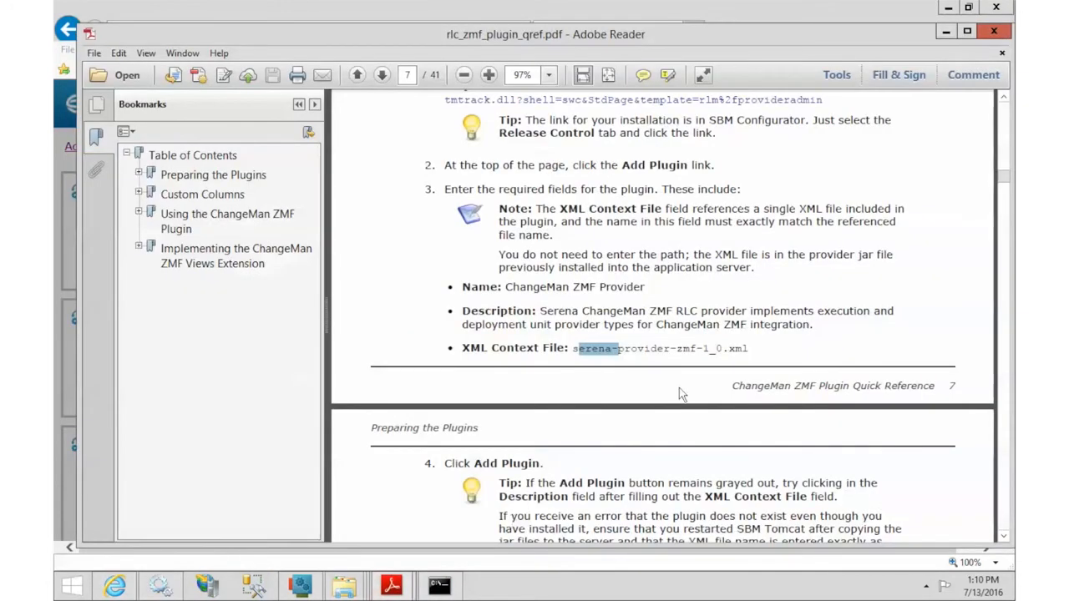
{"action": "scroll", "coordinate": [679, 388], "scroll_direction": "down", "scroll_amount": 5}
{"action": "scroll", "coordinate": [679, 387], "scroll_direction": "down", "scroll_amount": 20}
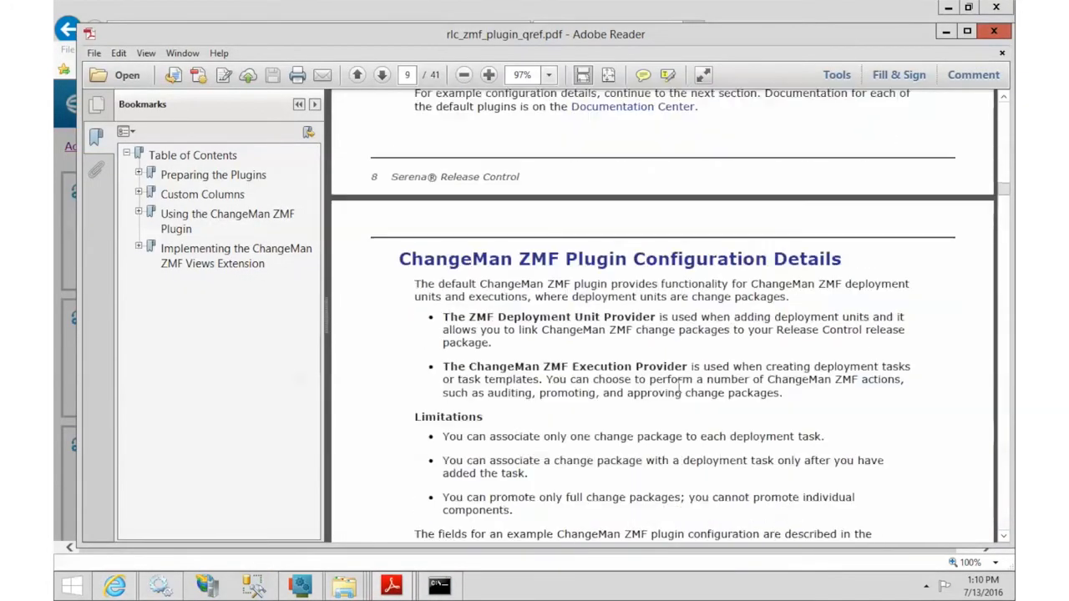
{"action": "scroll", "coordinate": [678, 387], "scroll_direction": "down", "scroll_amount": 7}
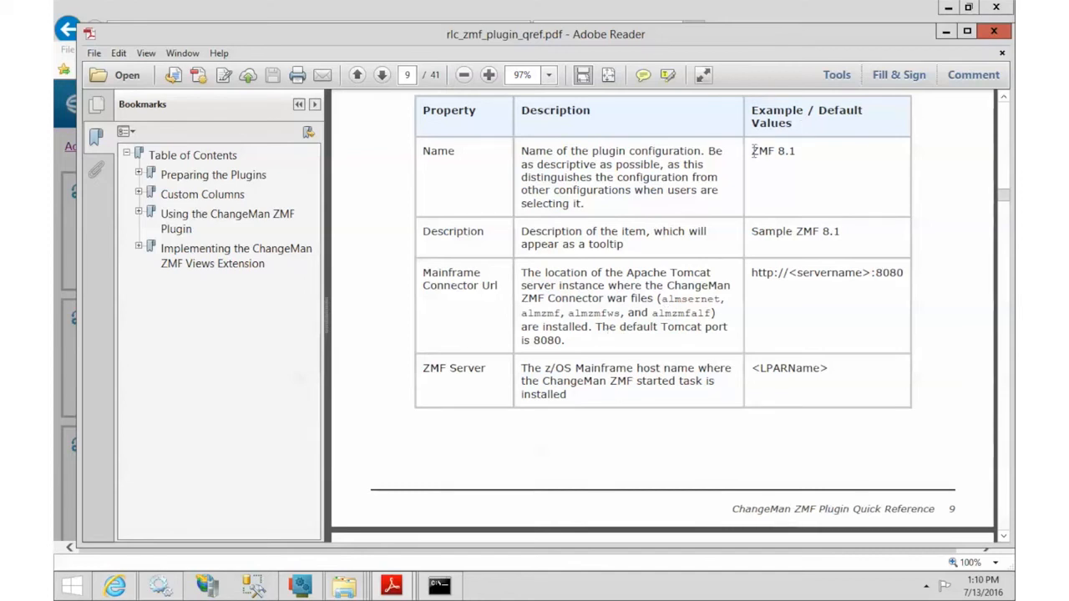
{"action": "left_click_drag", "start_coordinate": [750, 151], "coordinate": [808, 151]}
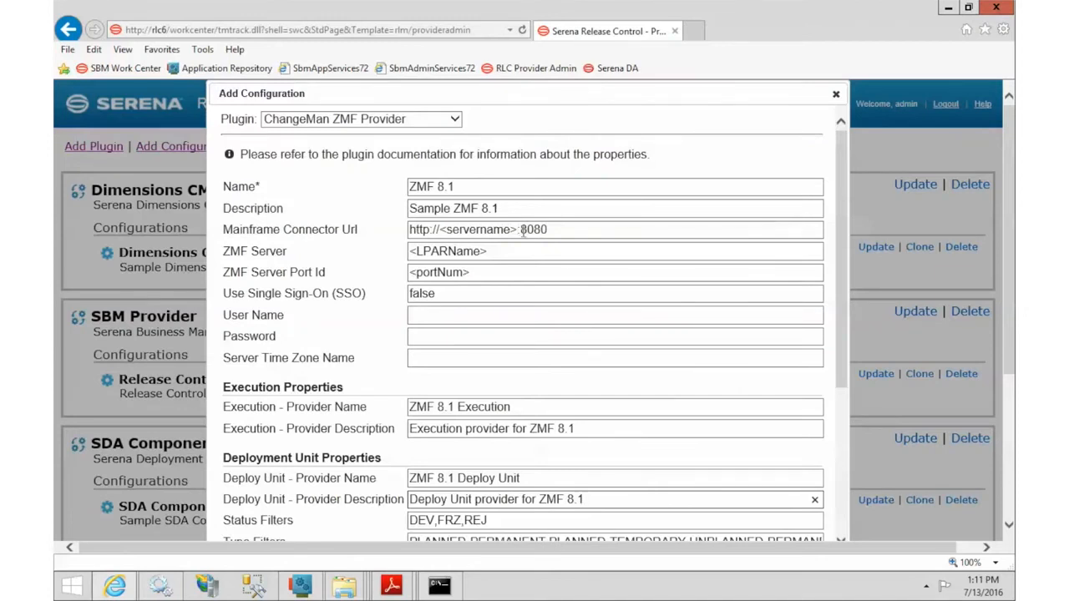
Step: Set the configuration name to ZMF 8.1.1 and its description to Sample ZMF 8.1.1
{"action": "left_click", "coordinate": [517, 233]}
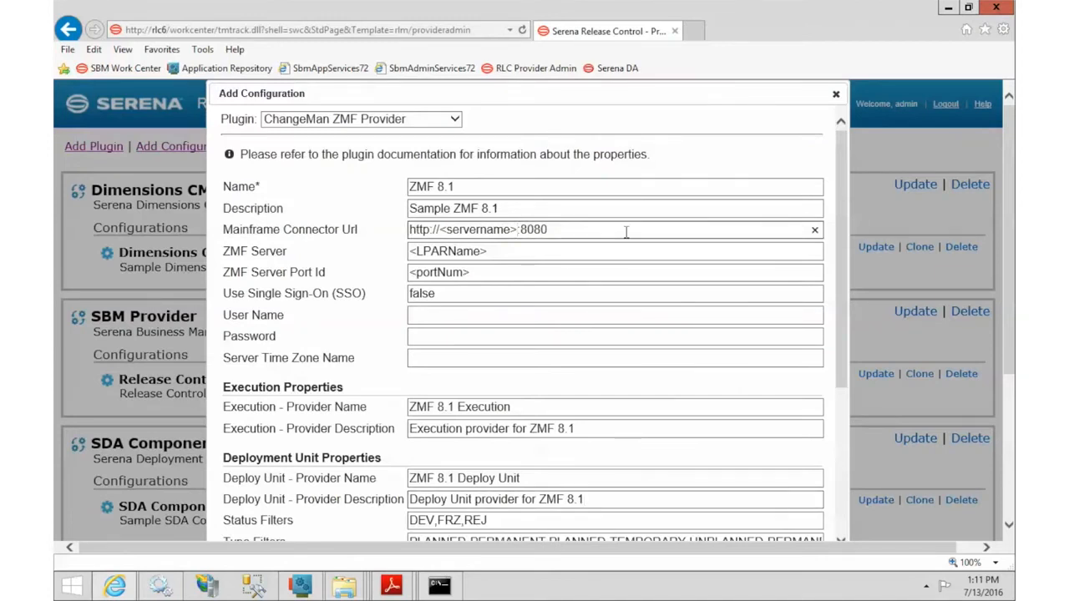
{"action": "left_click", "coordinate": [606, 187]}
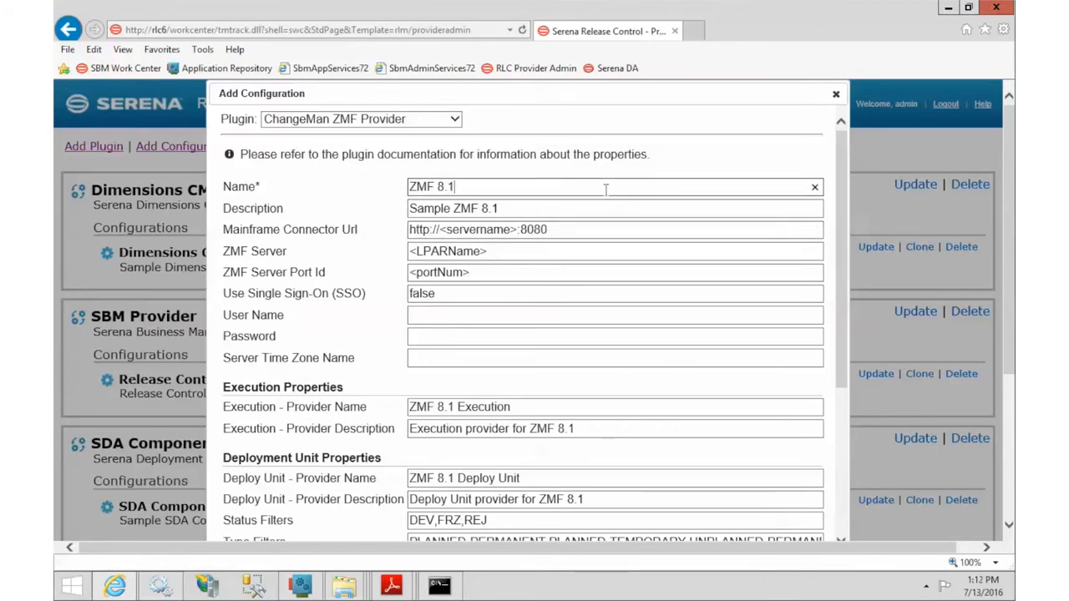
{"action": "type", "text": ".1"}
{"action": "left_click", "coordinate": [606, 212]}
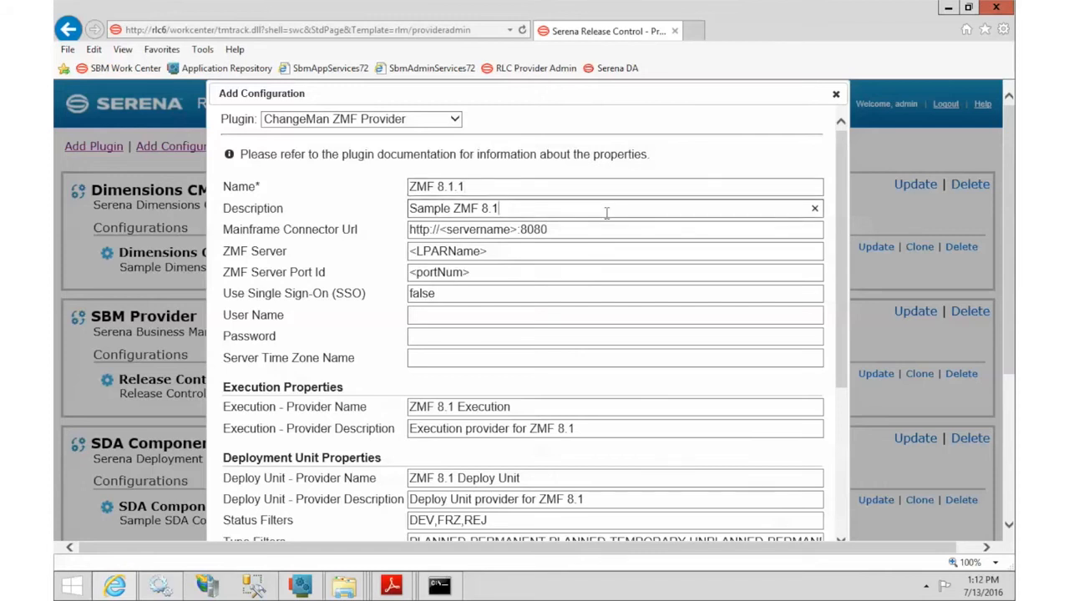
{"action": "type", "text": ".1"}
{"action": "left_click", "coordinate": [477, 229]}
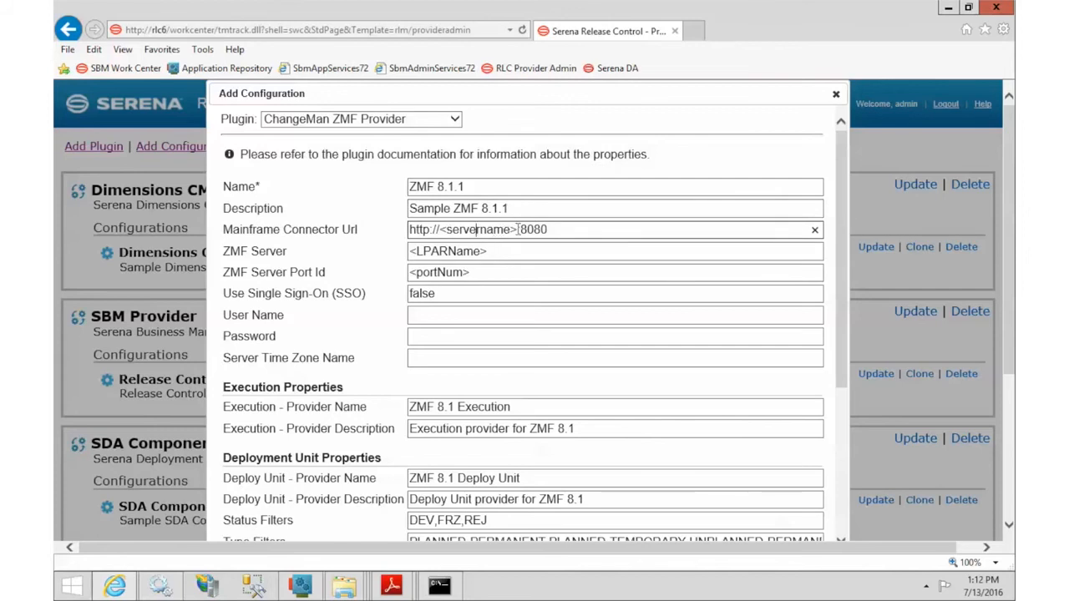
{"action": "left_click", "coordinate": [519, 229]}
{"action": "key", "text": "BackSpace"}
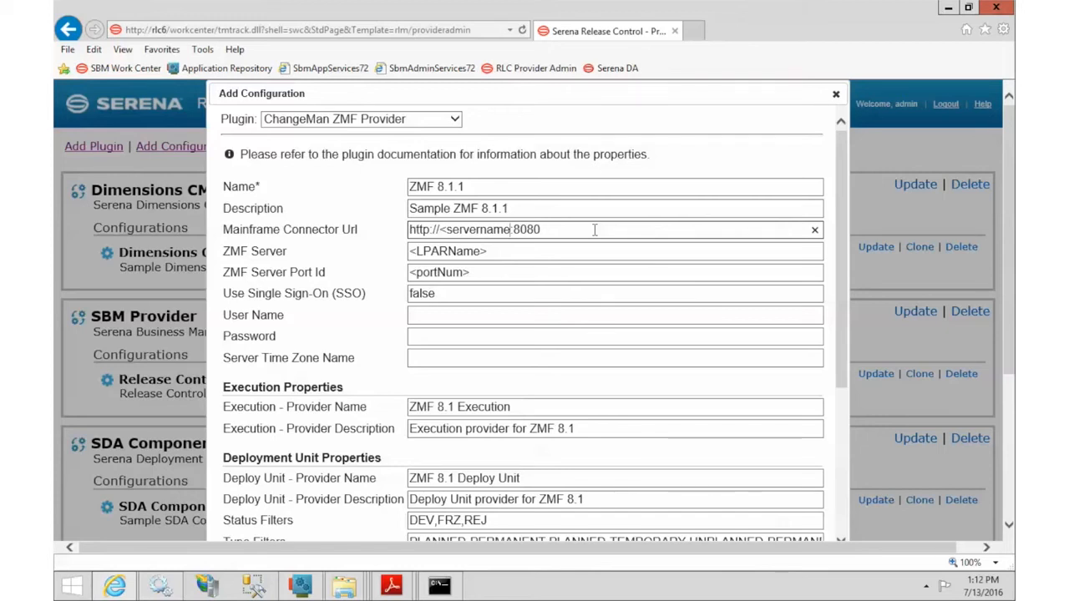
{"action": "key", "text": "BackSpace"}
{"action": "key", "text": "BackSpace"}
{"action": "key", "text": "BackSpace"}
{"action": "key", "text": "BackSpace"}
{"action": "key", "text": "BackSpace"}
{"action": "key", "text": "BackSpace"}
{"action": "key", "text": "BackSpace"}
{"action": "key", "text": "BackSpace"}
{"action": "key", "text": "BackSpace"}
{"action": "key", "text": "BackSpace"}
{"action": "key", "text": "BackSpace"}
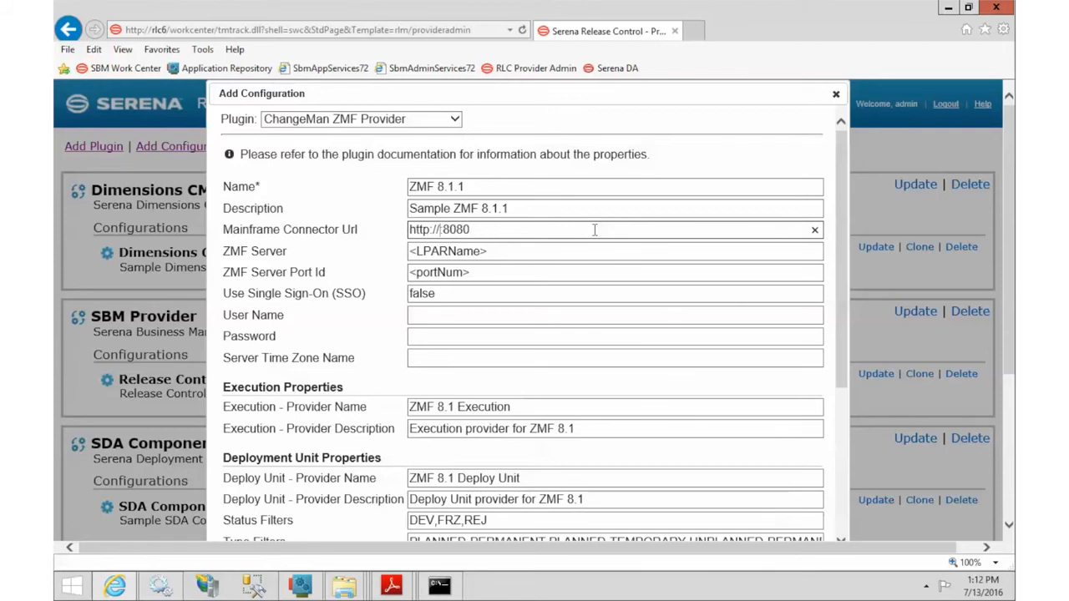
{"action": "type", "text": "RLC6"}
{"action": "left_click", "coordinate": [594, 230]}
{"action": "key", "text": "BackSpace"}
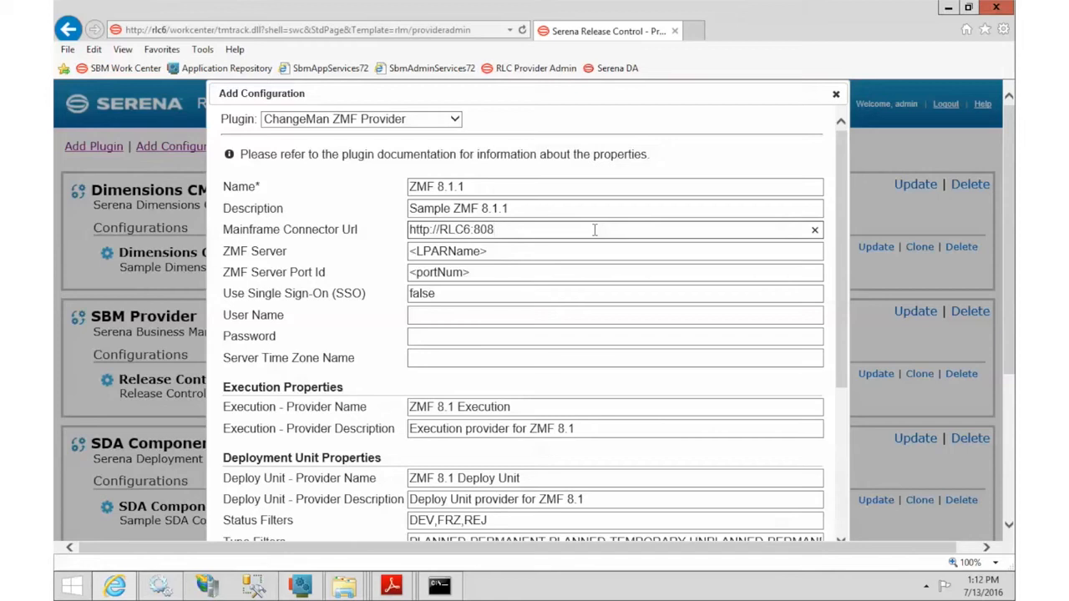
{"action": "type", "text": "1"}
Step: Set ZMF Server to 10.35.11.106 and Port Id to 6312
{"action": "left_click", "coordinate": [497, 250]}
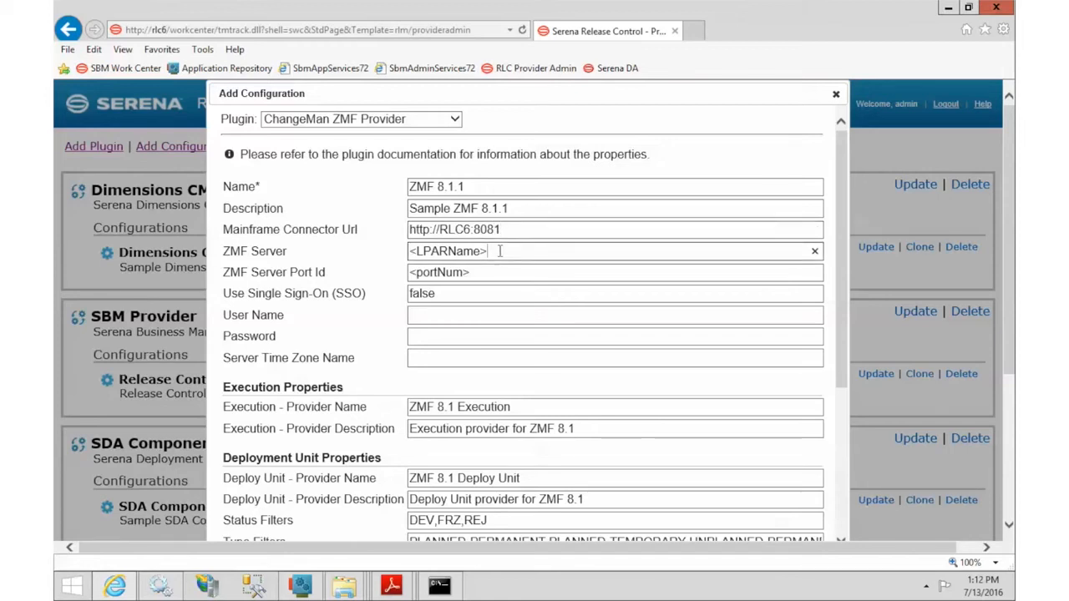
{"action": "left_click_drag", "start_coordinate": [487, 252], "coordinate": [384, 250]}
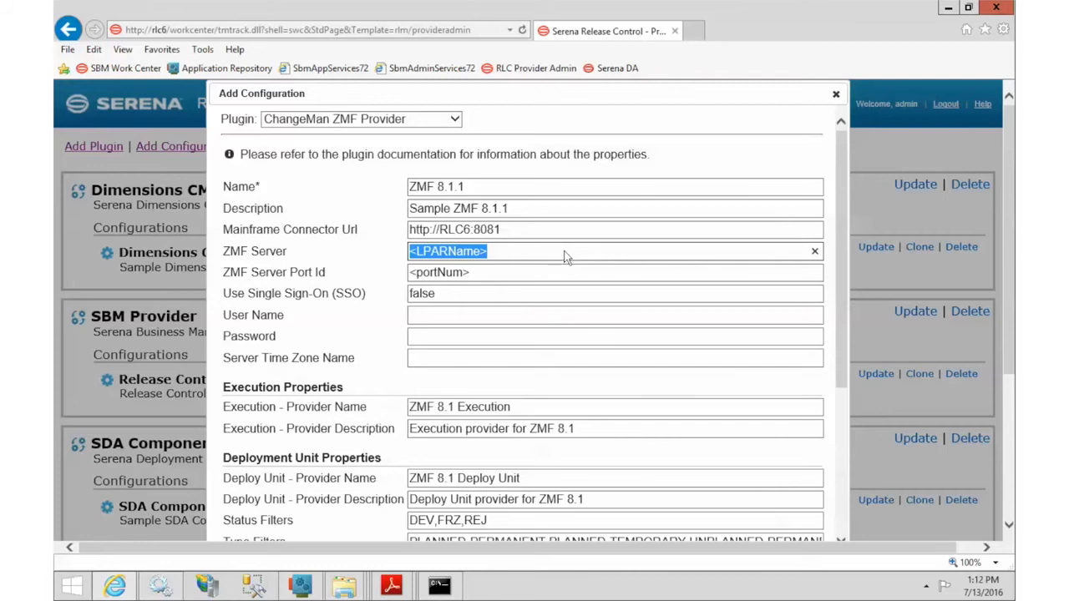
{"action": "type", "text": "10."}
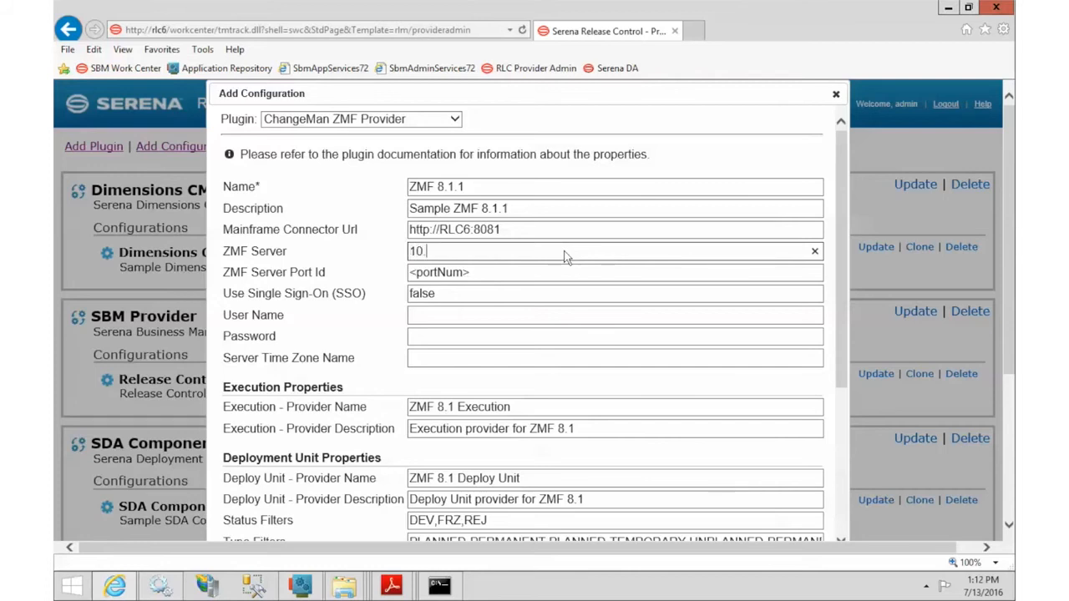
{"action": "type", "text": "35.11.106"}
{"action": "key", "text": "Tab"}
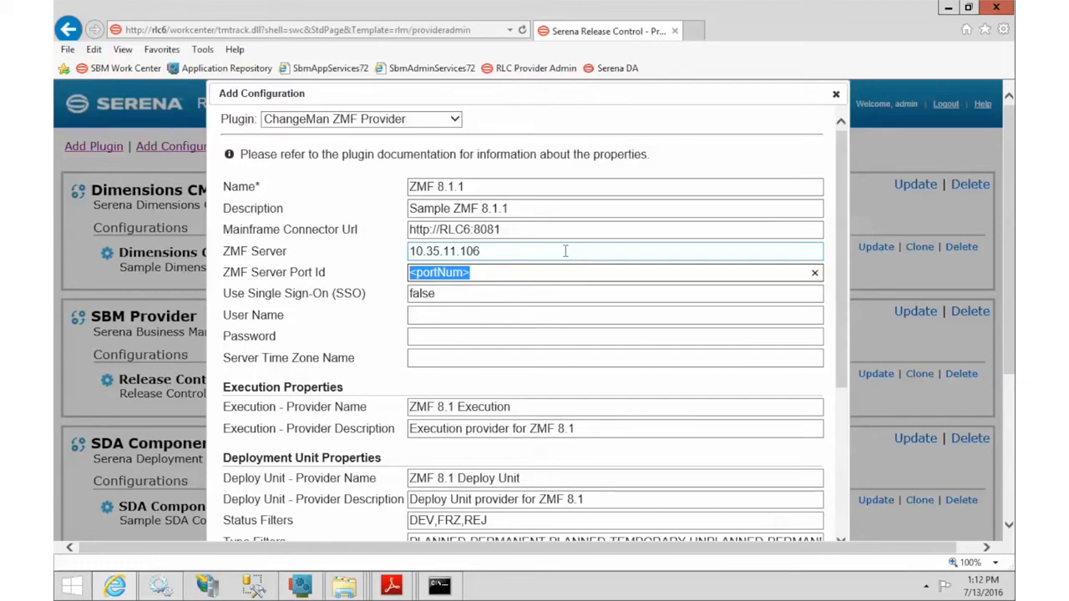
{"action": "type", "text": "6312"}
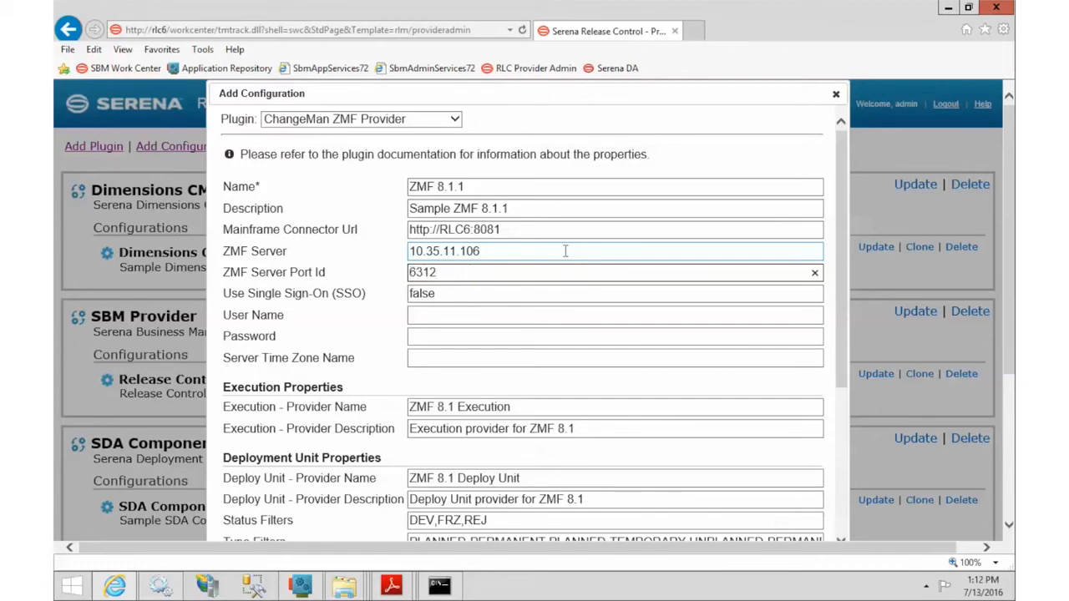
{"action": "key", "text": "Tab"}
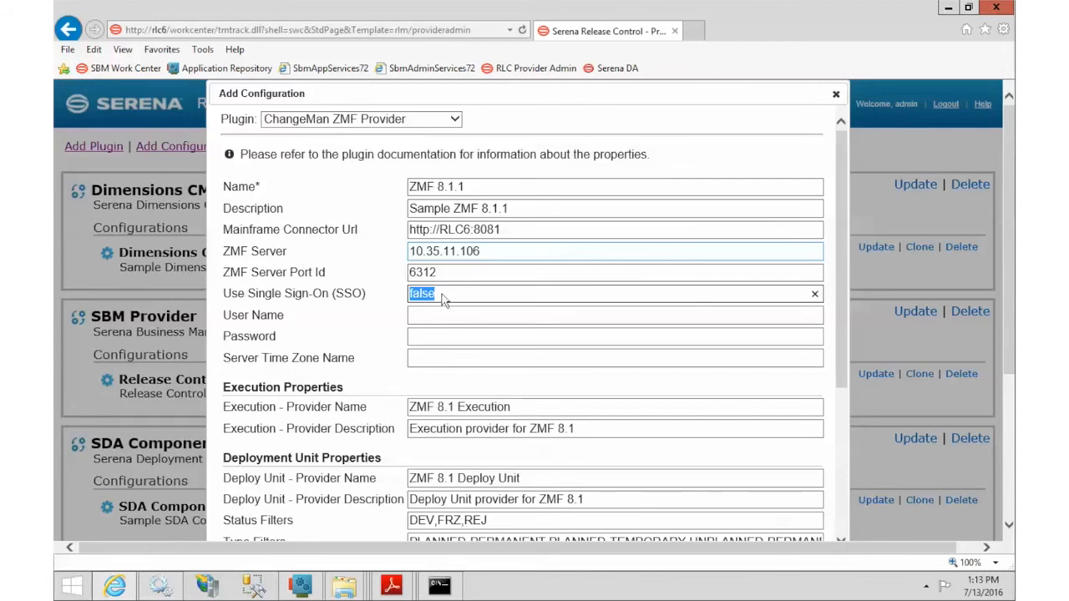
Step: Enter the mainframe user ID and password, then scroll down to the provider type settings
{"action": "left_click", "coordinate": [449, 317]}
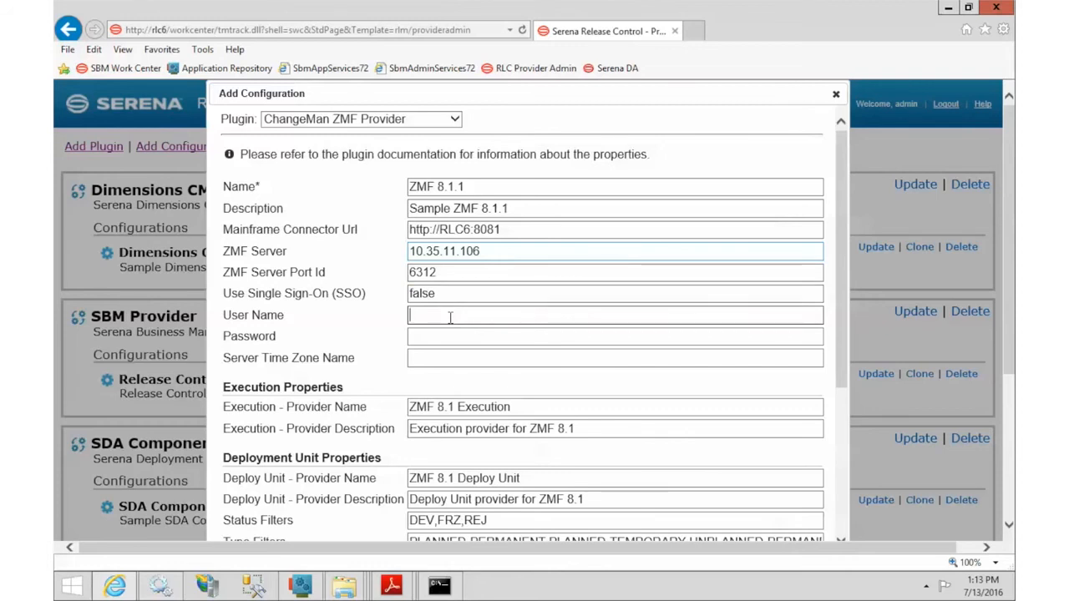
{"action": "type", "text": "CMNSUP1"}
{"action": "key", "text": "Tab"}
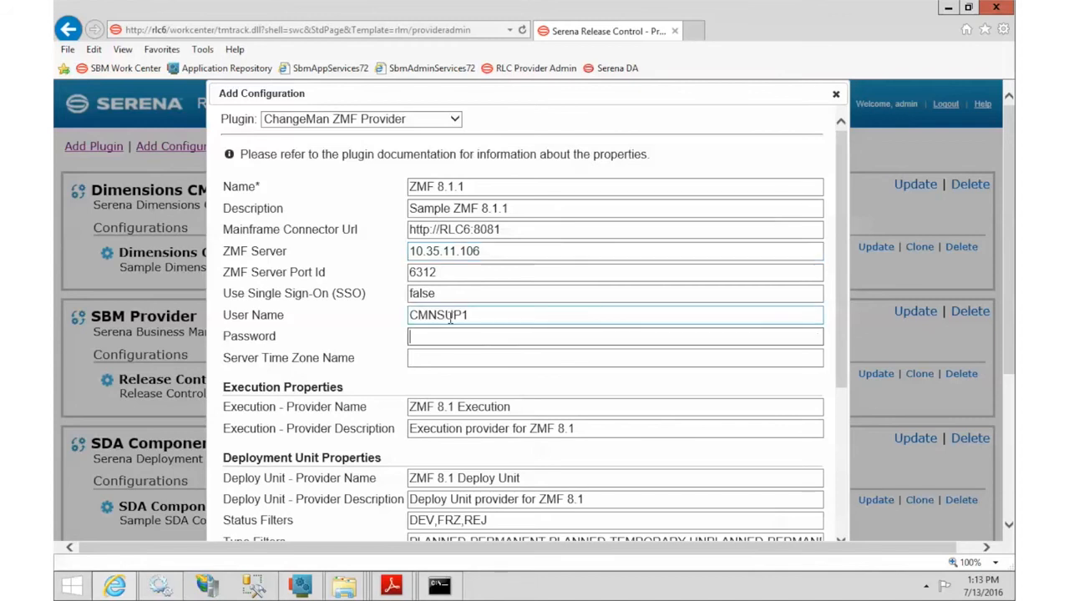
{"action": "type", "text": "p●"}
{"action": "key", "text": "BackSpace"}
{"action": "key", "text": "BackSpace"}
{"action": "type", "text": "●●●●●●●"}
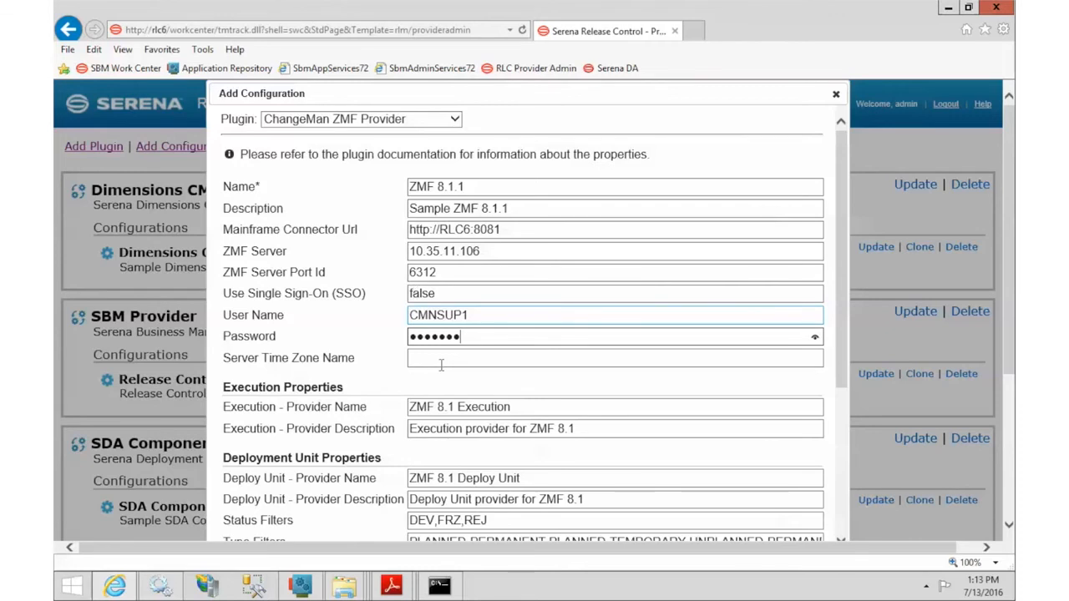
{"action": "left_click_drag", "start_coordinate": [843, 244], "coordinate": [846, 380]}
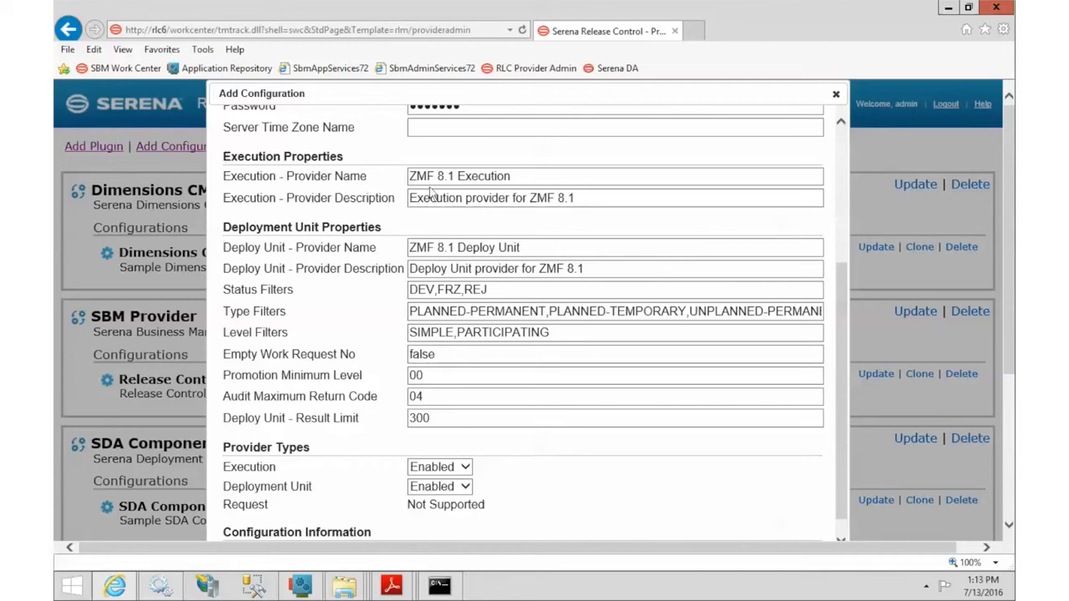
Step: Rename the Execution provider to ZMF 8.1.1 and end its description with ZMF 8.1.1
{"action": "left_click", "coordinate": [455, 175]}
{"action": "type", "text": ".1"}
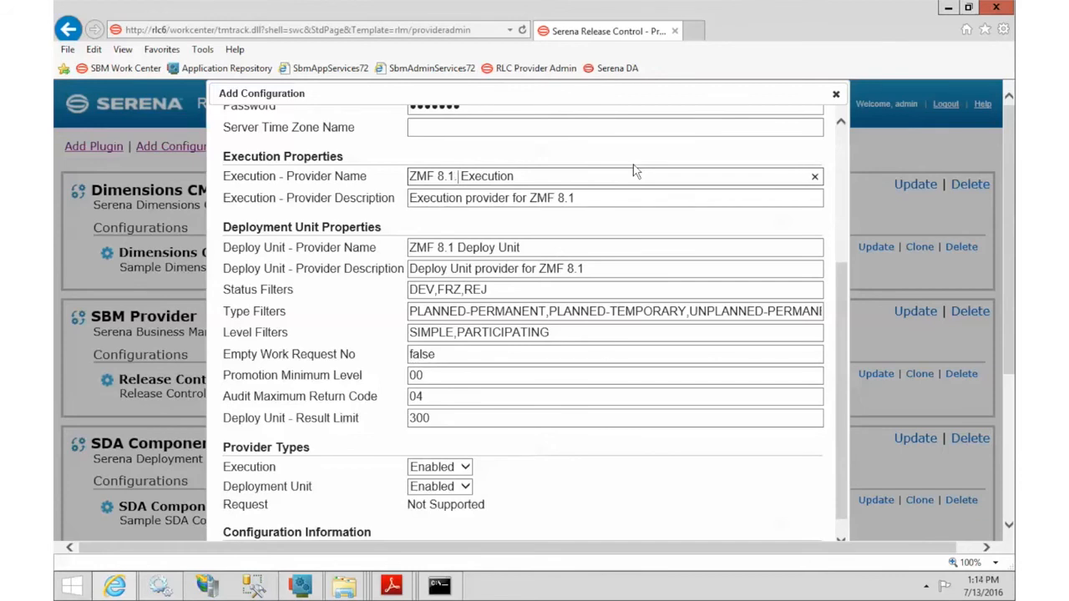
{"action": "key", "text": "shift+End"}
{"action": "key", "text": "BackSpace"}
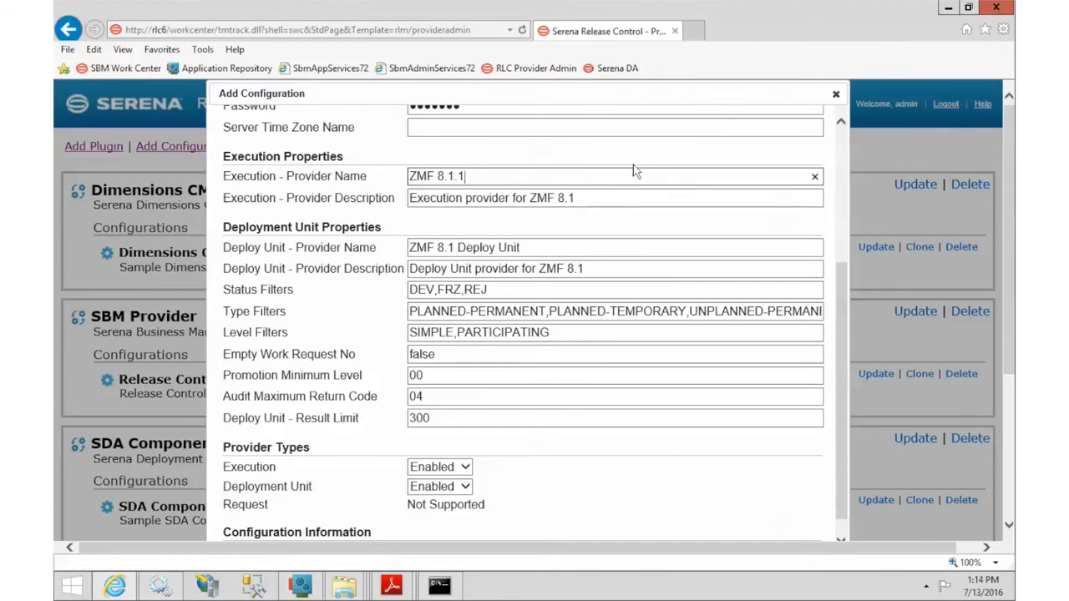
{"action": "left_click", "coordinate": [641, 197]}
{"action": "type", "text": ".1"}
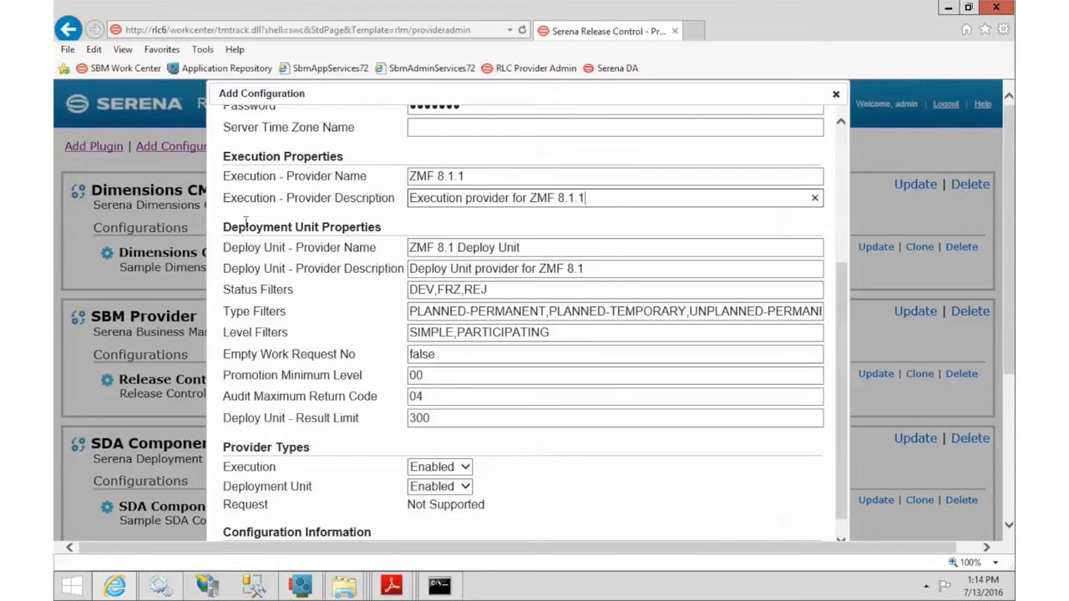
{"action": "left_click_drag", "start_coordinate": [227, 231], "coordinate": [321, 228]}
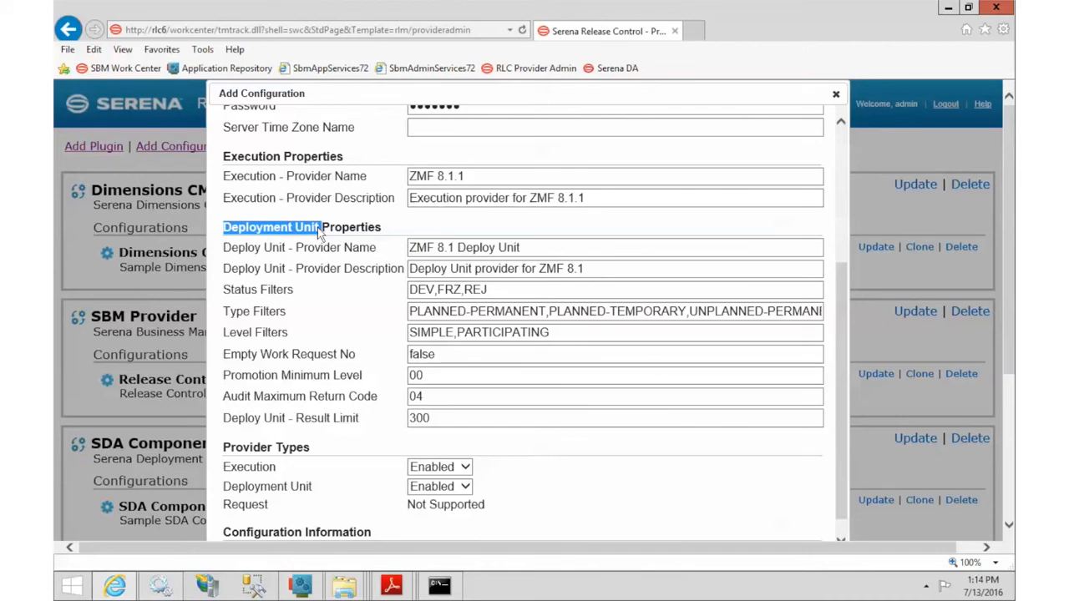
Step: Rename the Deploy Unit provider to ZMF 8.1.1 and end its description with ZMF 8.1.1
{"action": "left_click", "coordinate": [427, 249]}
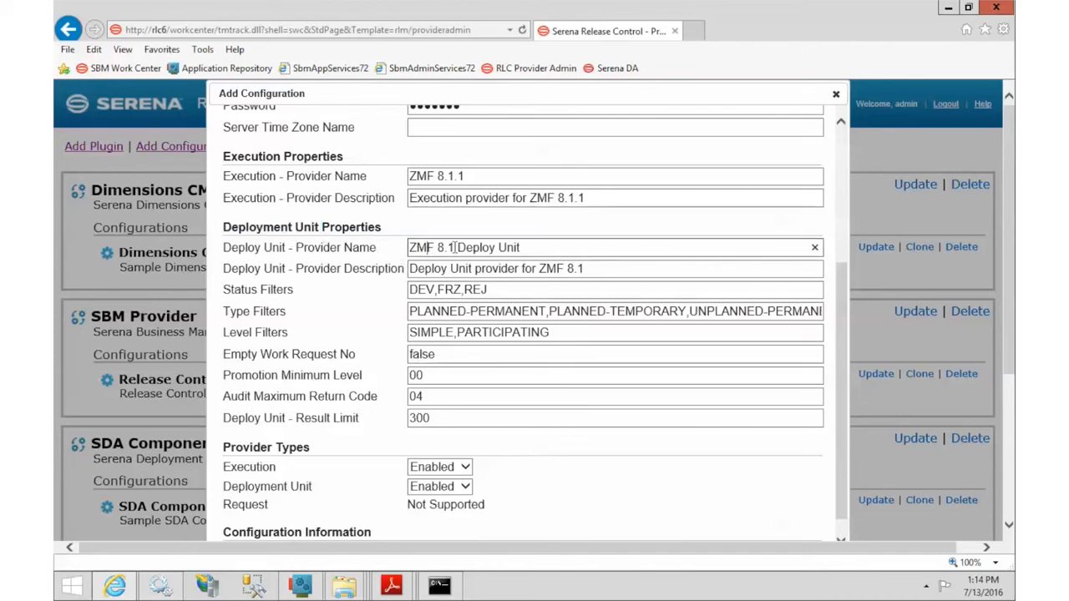
{"action": "left_click_drag", "start_coordinate": [454, 247], "coordinate": [582, 244]}
{"action": "type", "text": ".1"}
{"action": "left_click", "coordinate": [610, 268]}
{"action": "type", "text": ".1"}
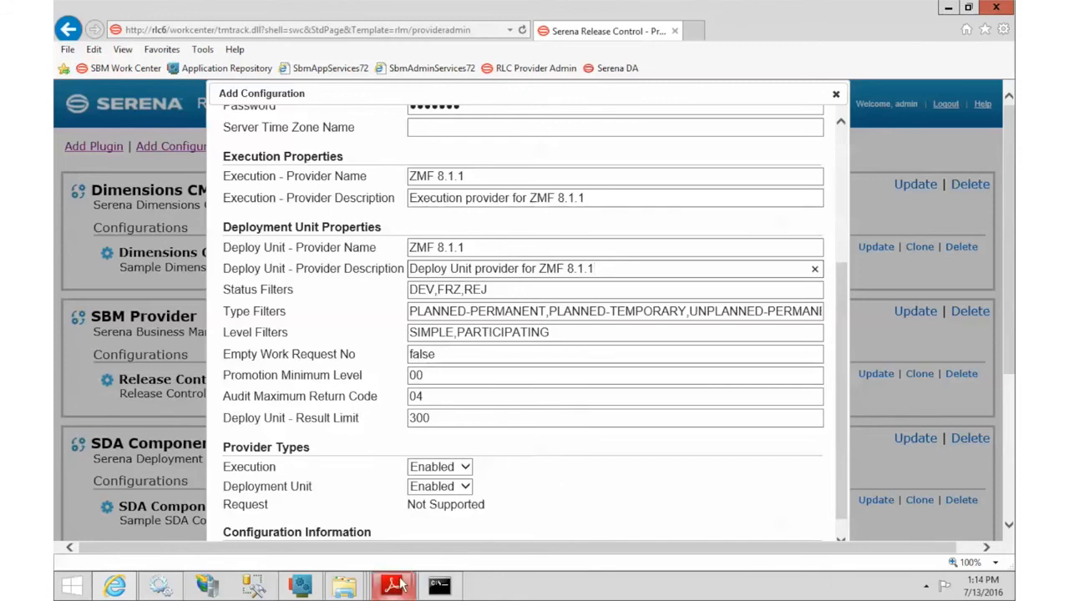
{"action": "mouse_move", "coordinate": [400, 584]}
{"action": "left_click", "coordinate": [468, 505]}
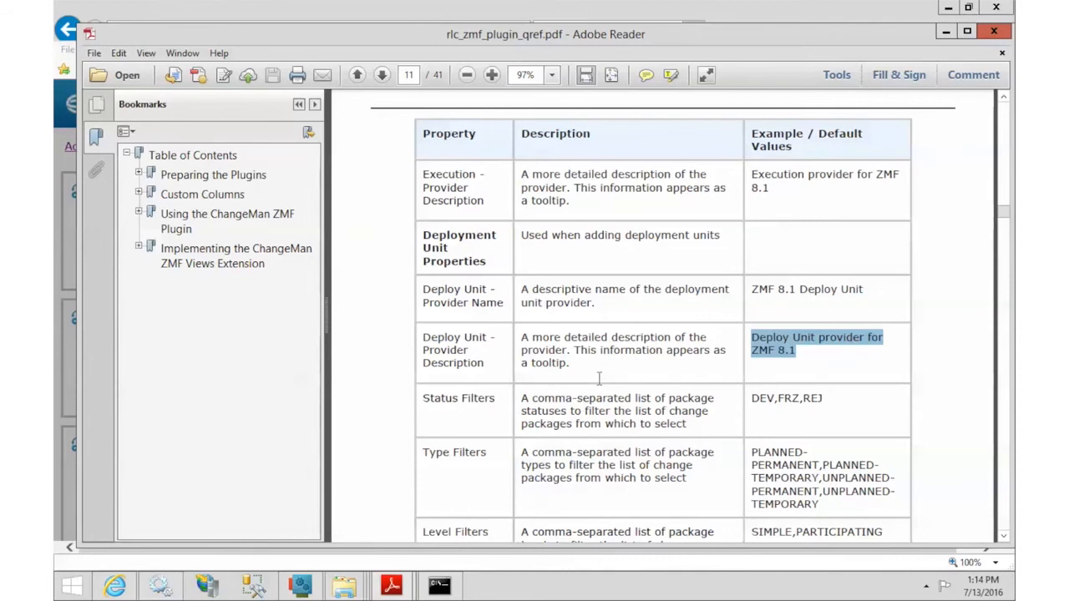
{"action": "scroll", "coordinate": [599, 380], "scroll_direction": "down", "scroll_amount": 10}
{"action": "scroll", "coordinate": [599, 385], "scroll_direction": "down", "scroll_amount": 12}
{"action": "scroll", "coordinate": [600, 386], "scroll_direction": "up", "scroll_amount": 5}
{"action": "scroll", "coordinate": [600, 384], "scroll_direction": "up", "scroll_amount": 14}
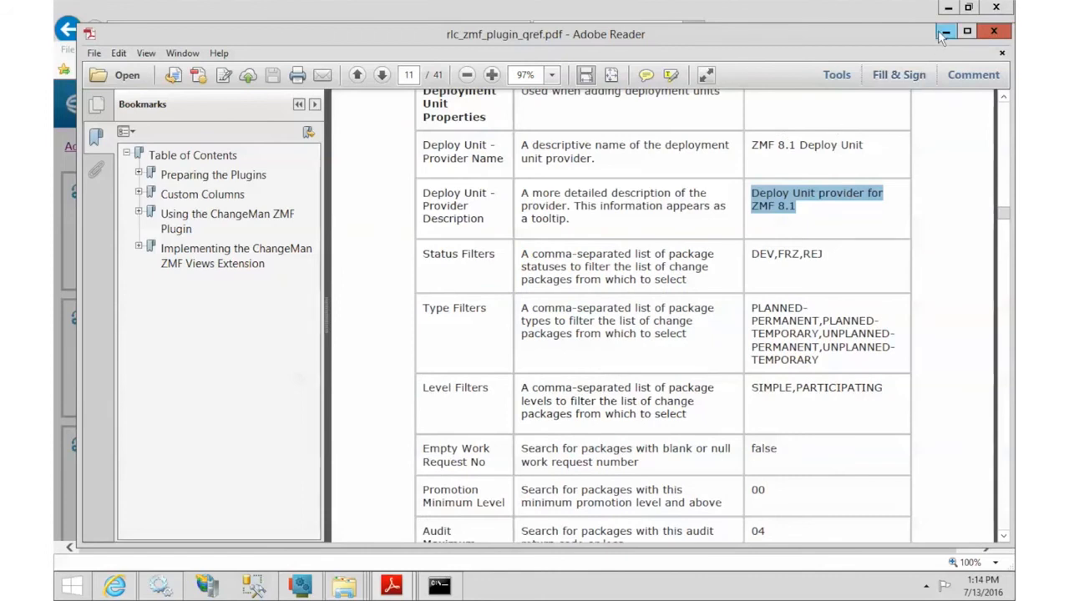
{"action": "left_click", "coordinate": [944, 32]}
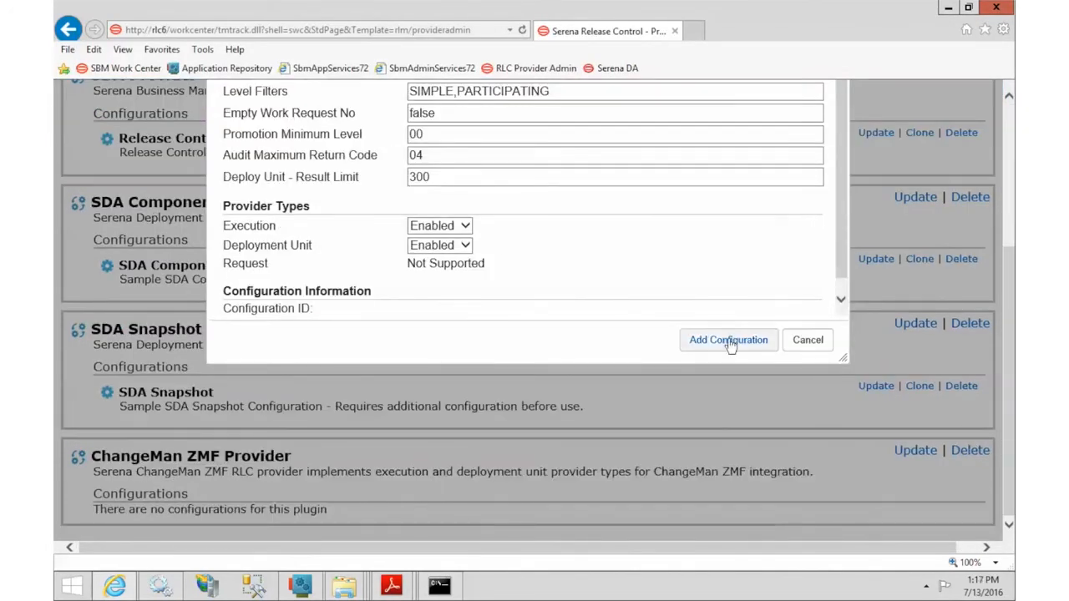
Step: Save the ZMF 8.1.1 configuration and check it appears under ChangeMan ZMF Provider
{"action": "left_click", "coordinate": [729, 344]}
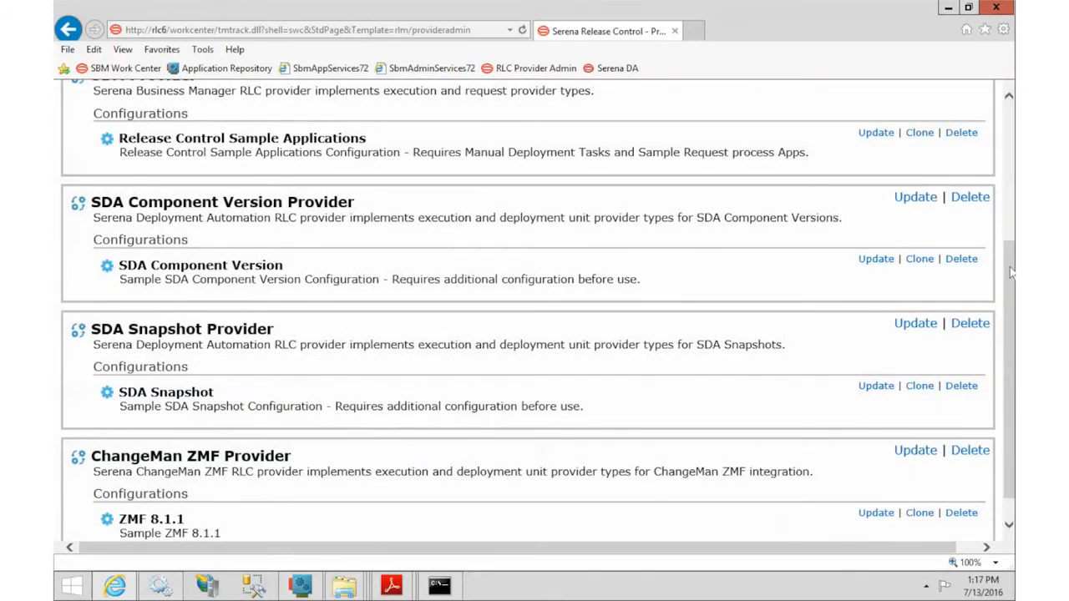
{"action": "left_click_drag", "start_coordinate": [1011, 337], "coordinate": [1012, 353]}
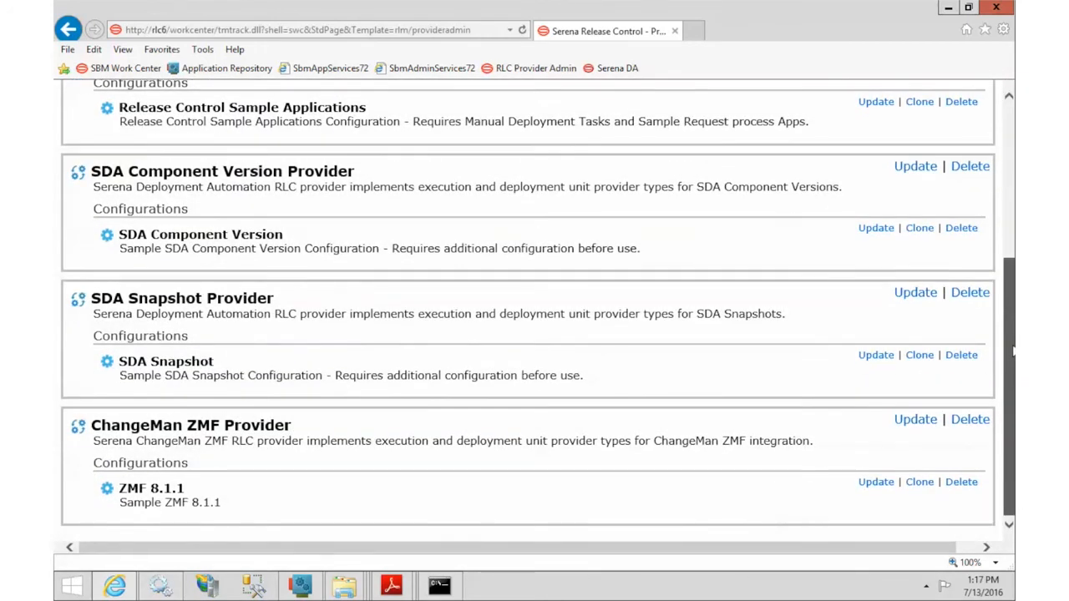
{"action": "left_click", "coordinate": [1010, 124]}
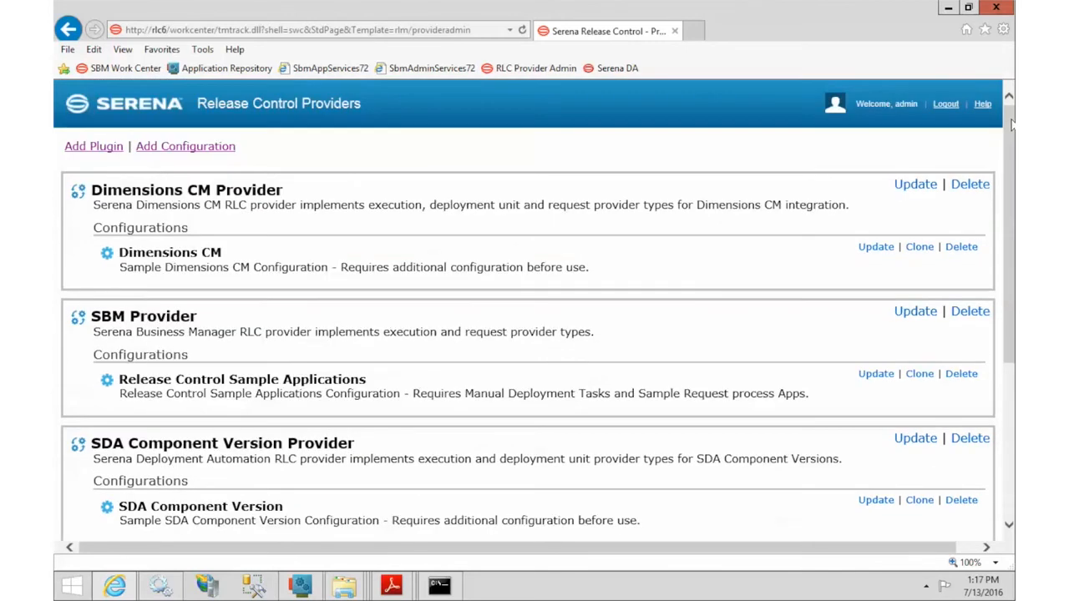
Step: In a new tab's SBM Work Center, open release package 000017 from All Packages
{"action": "left_click", "coordinate": [697, 31]}
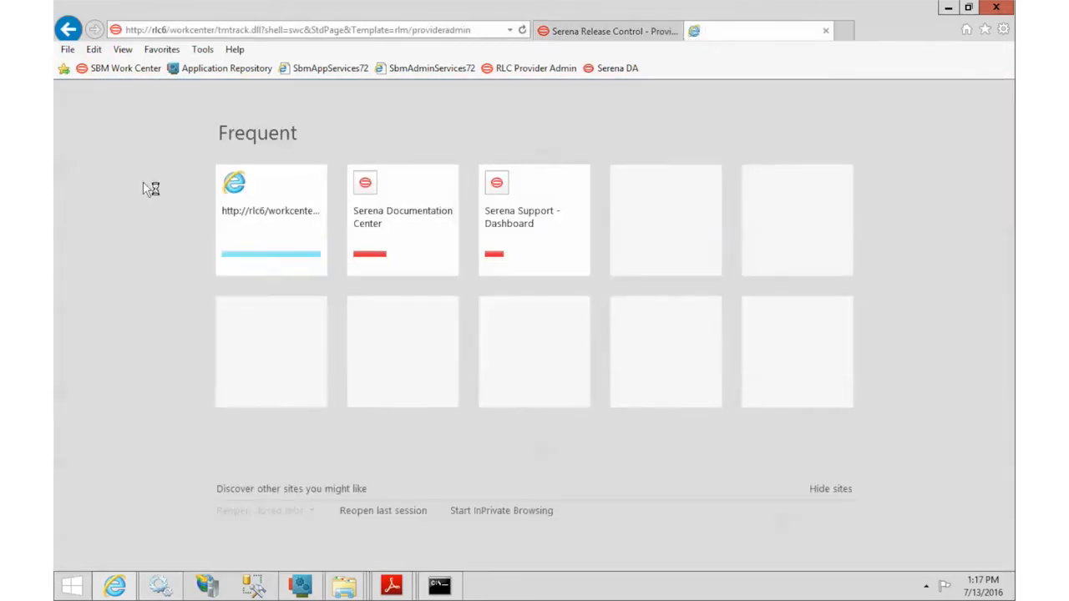
{"action": "left_click", "coordinate": [116, 74]}
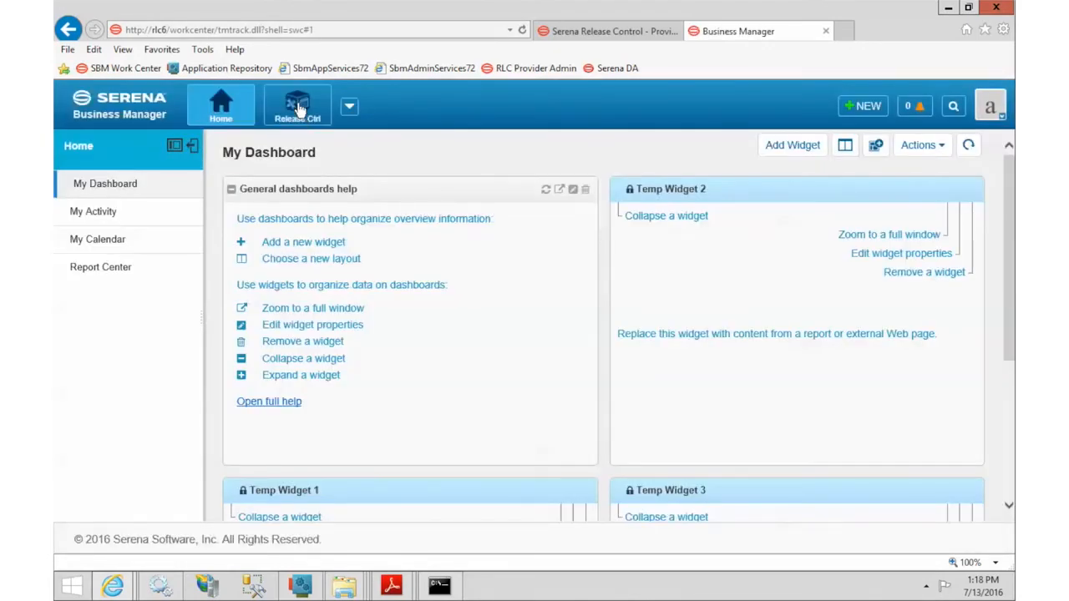
{"action": "left_click", "coordinate": [298, 108]}
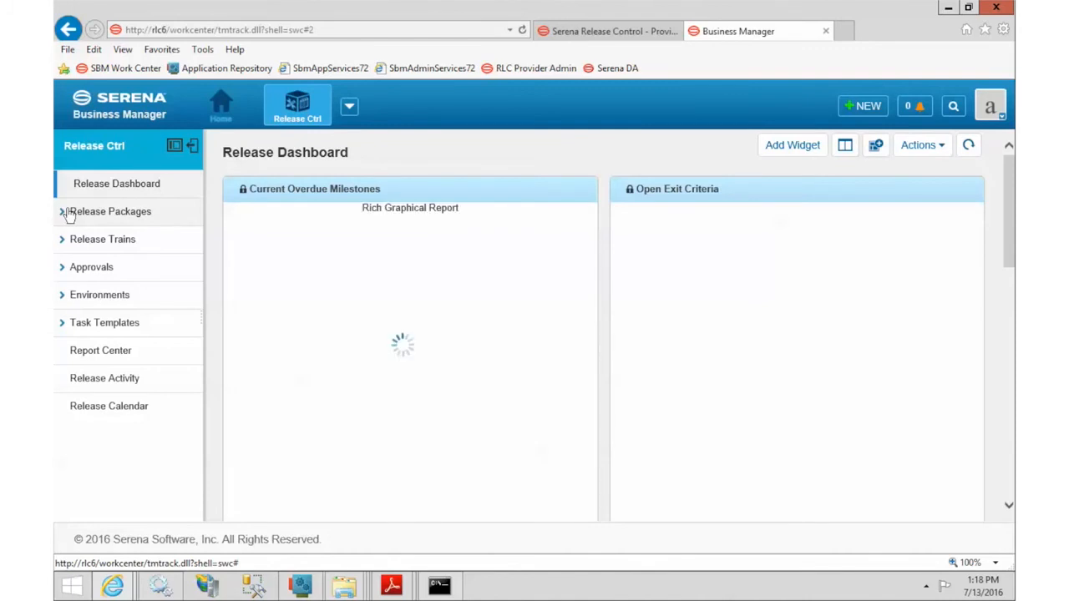
{"action": "left_click", "coordinate": [68, 213]}
{"action": "left_click", "coordinate": [106, 269]}
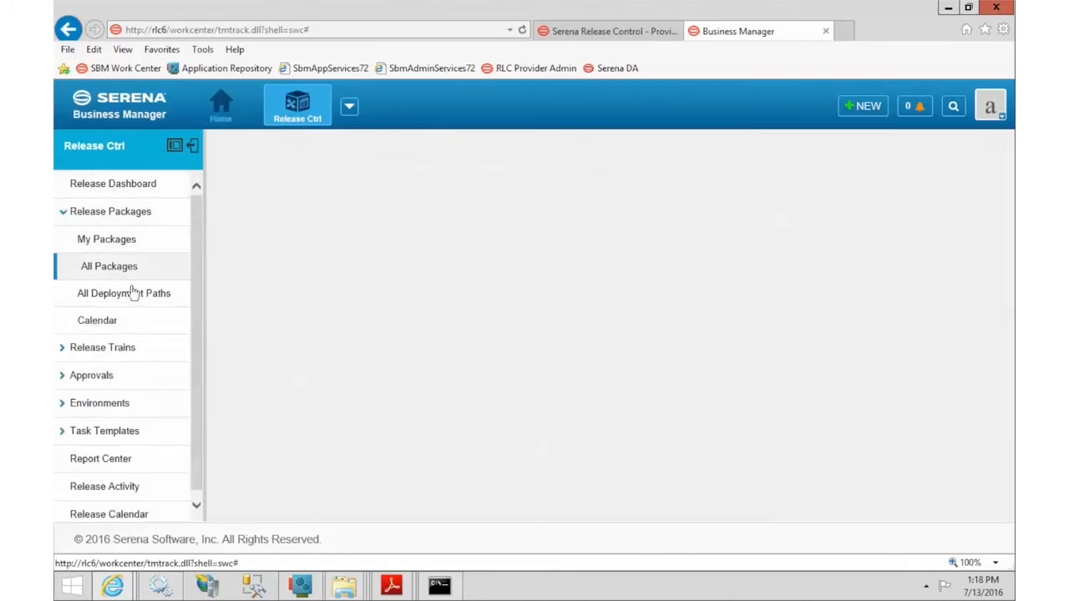
{"action": "left_click", "coordinate": [408, 464]}
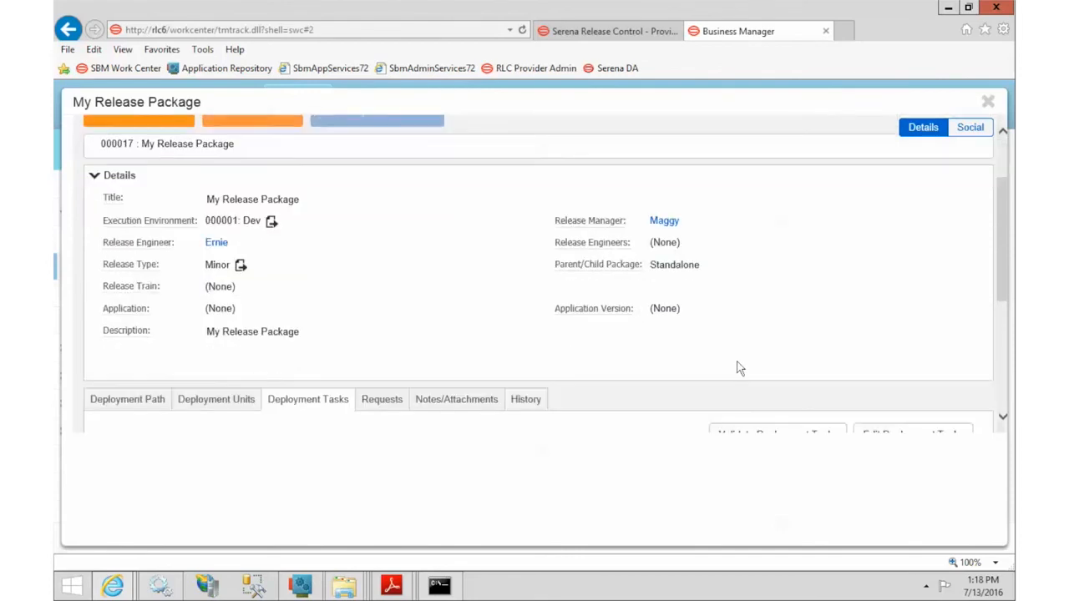
Step: Open release package 000017's deployment units for editing and list the unit types, including ZMF 8.1.1
{"action": "scroll", "coordinate": [739, 368], "scroll_direction": "down", "scroll_amount": 2}
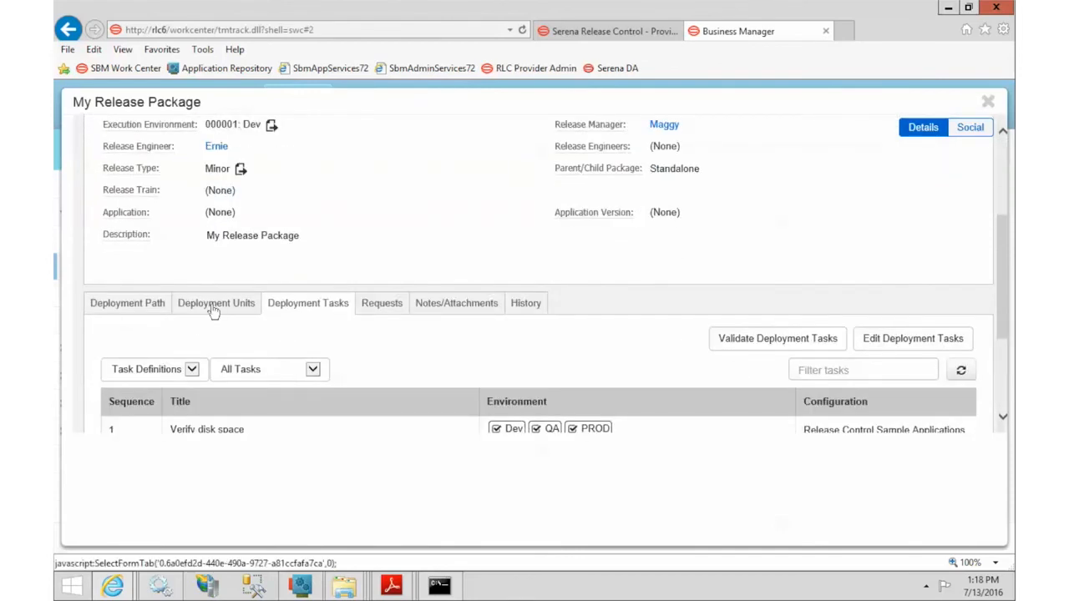
{"action": "left_click", "coordinate": [214, 307]}
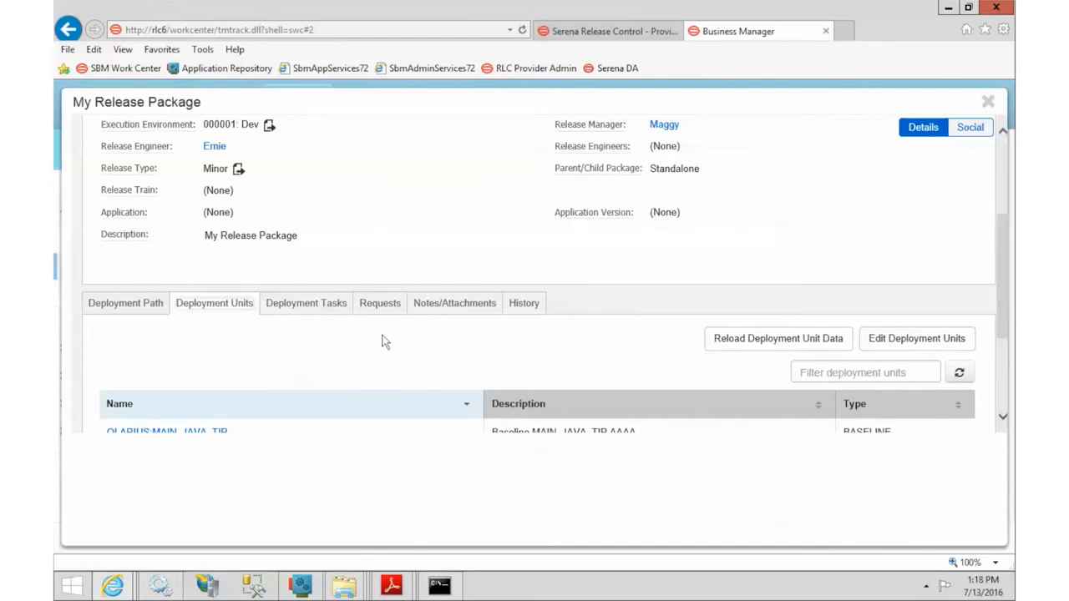
{"action": "scroll", "coordinate": [385, 341], "scroll_direction": "down", "scroll_amount": 1}
{"action": "scroll", "coordinate": [384, 341], "scroll_direction": "down", "scroll_amount": 1}
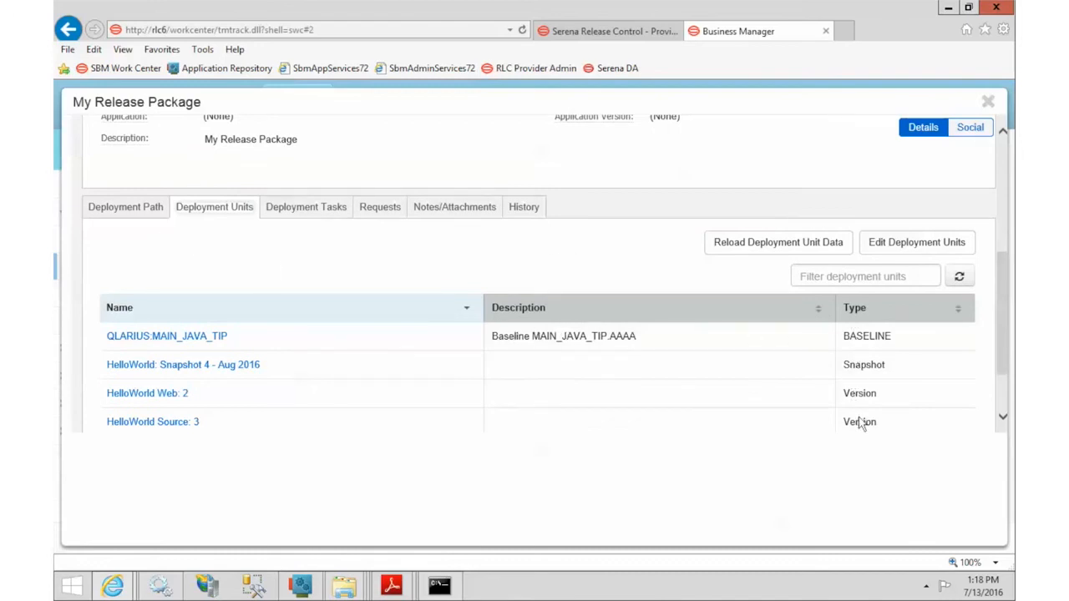
{"action": "left_click", "coordinate": [902, 243]}
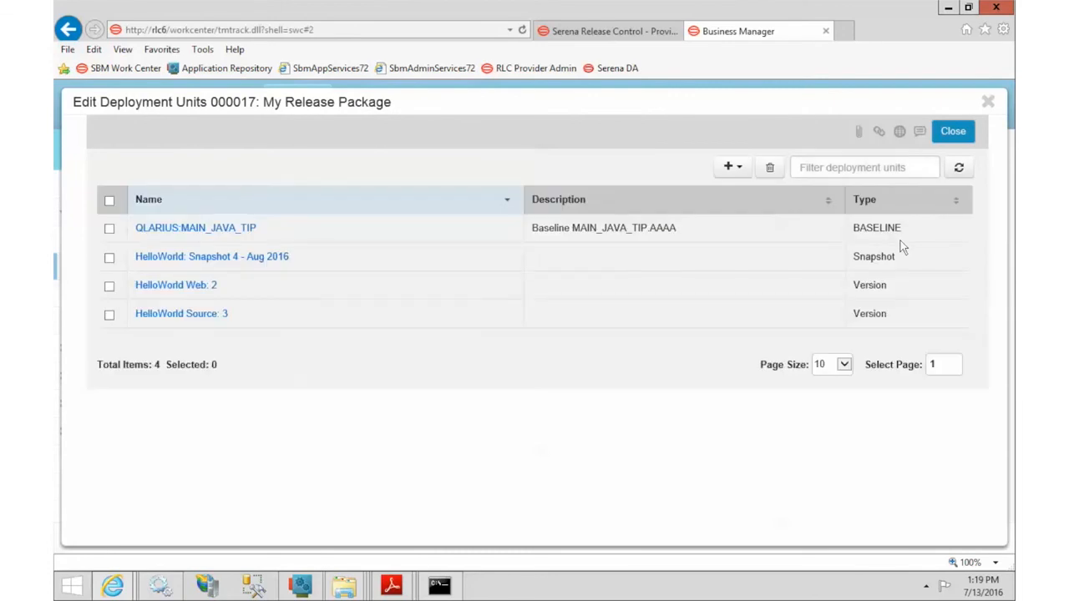
{"action": "left_click", "coordinate": [729, 170]}
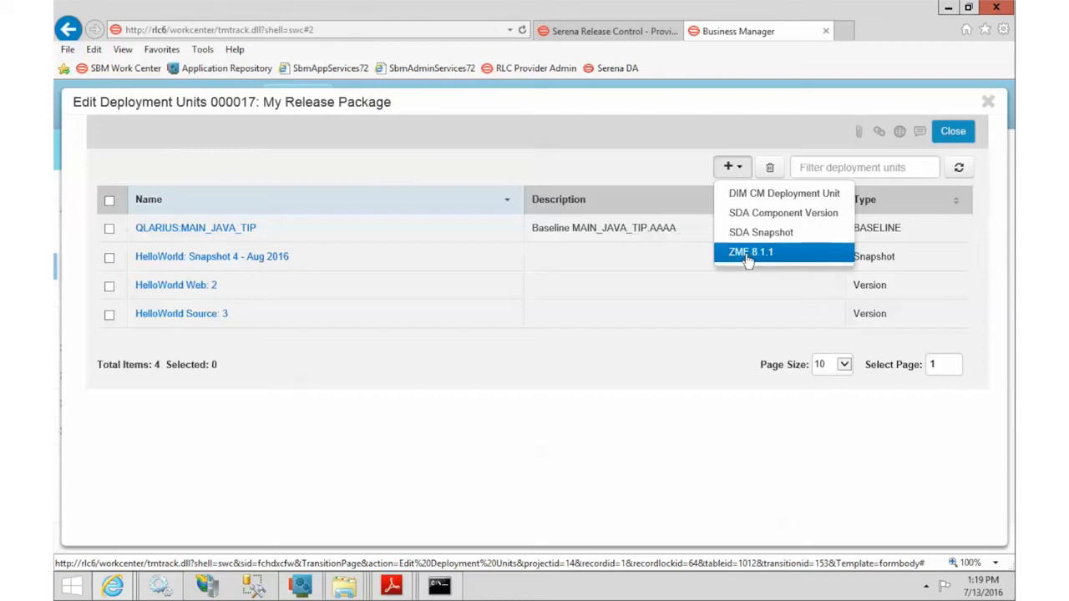
{"action": "left_click", "coordinate": [618, 37]}
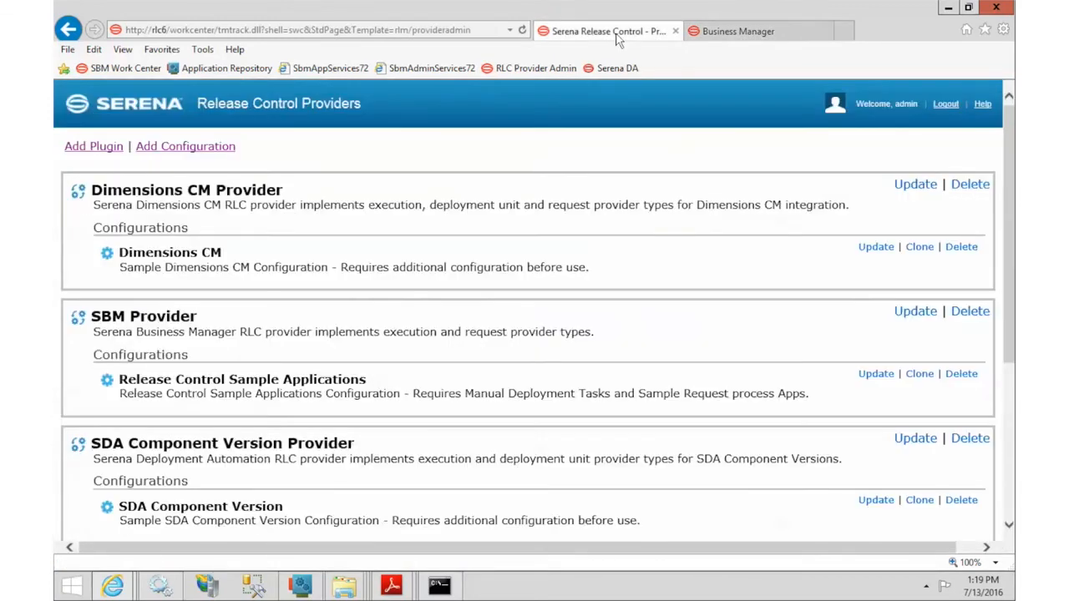
{"action": "scroll", "coordinate": [701, 451], "scroll_direction": "down", "scroll_amount": 3}
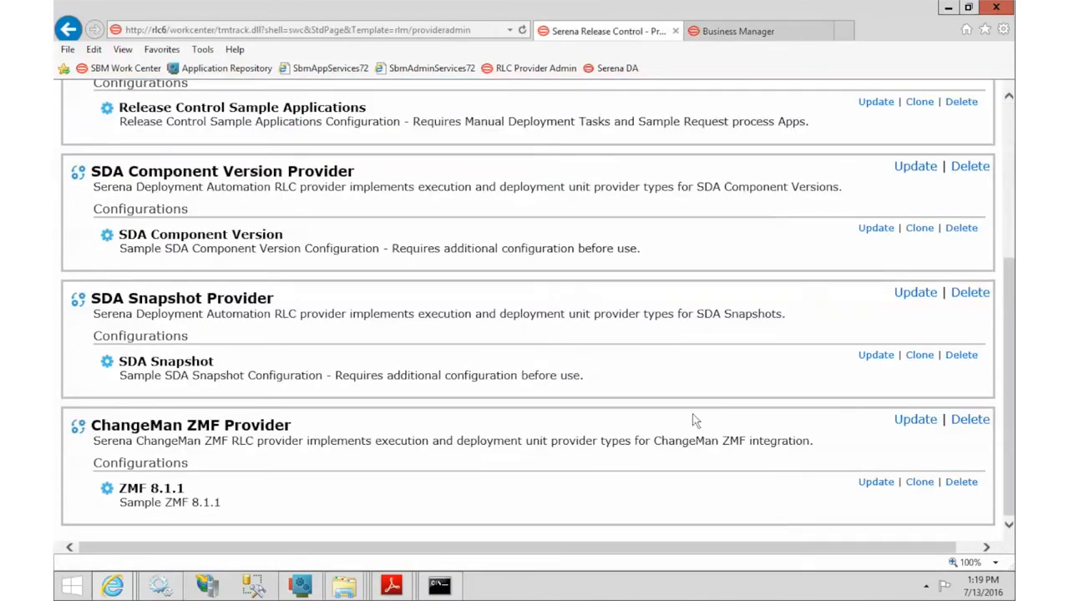
{"action": "left_click", "coordinate": [877, 482]}
{"action": "scroll", "coordinate": [521, 332], "scroll_direction": "down", "scroll_amount": 3}
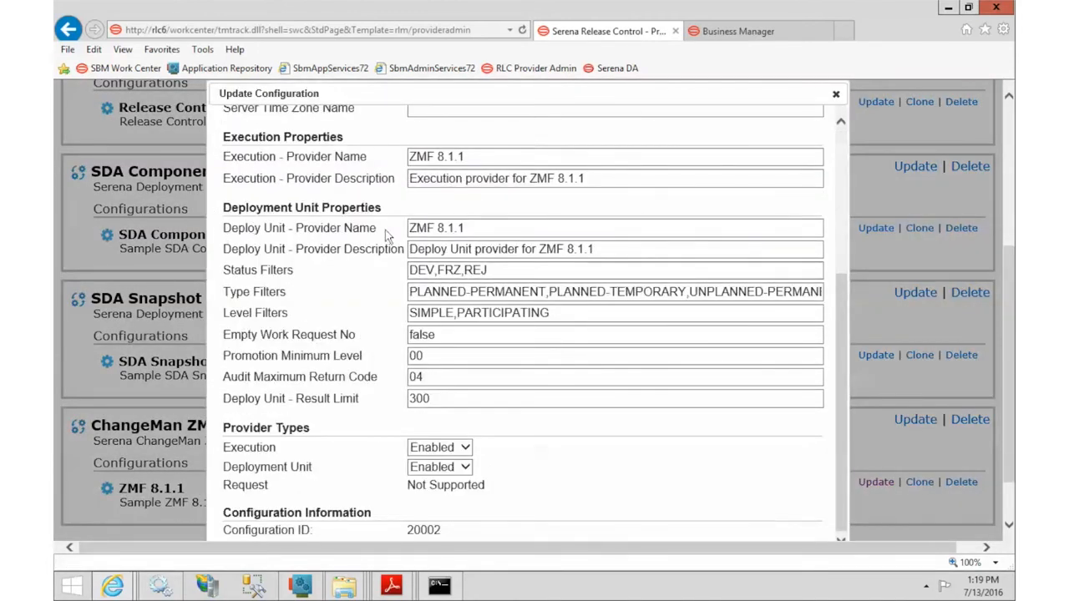
{"action": "triple_click", "coordinate": [502, 228]}
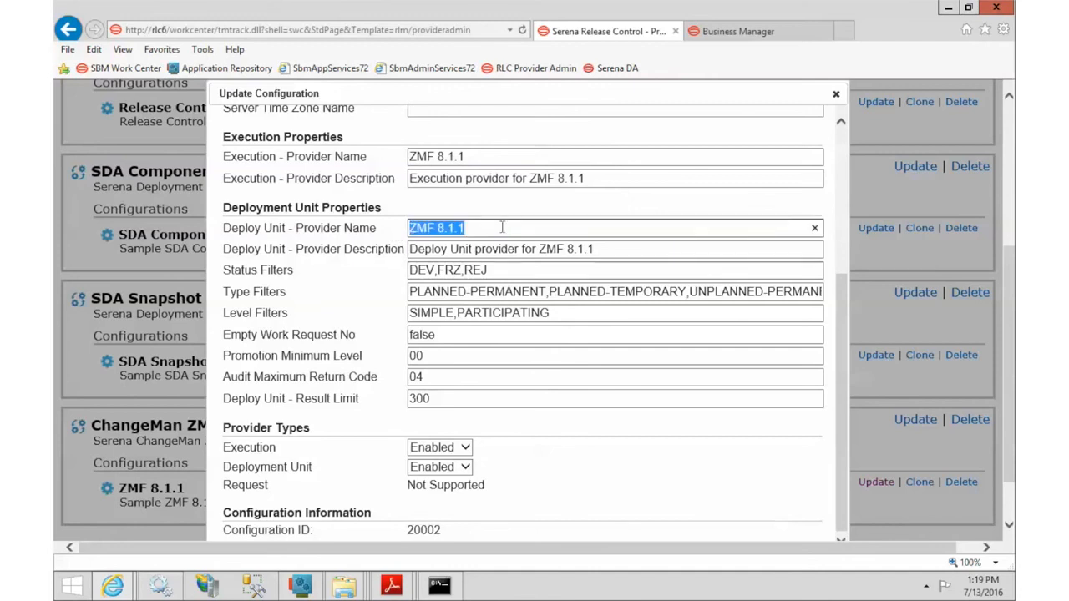
{"action": "left_click_drag", "start_coordinate": [412, 248], "coordinate": [601, 249]}
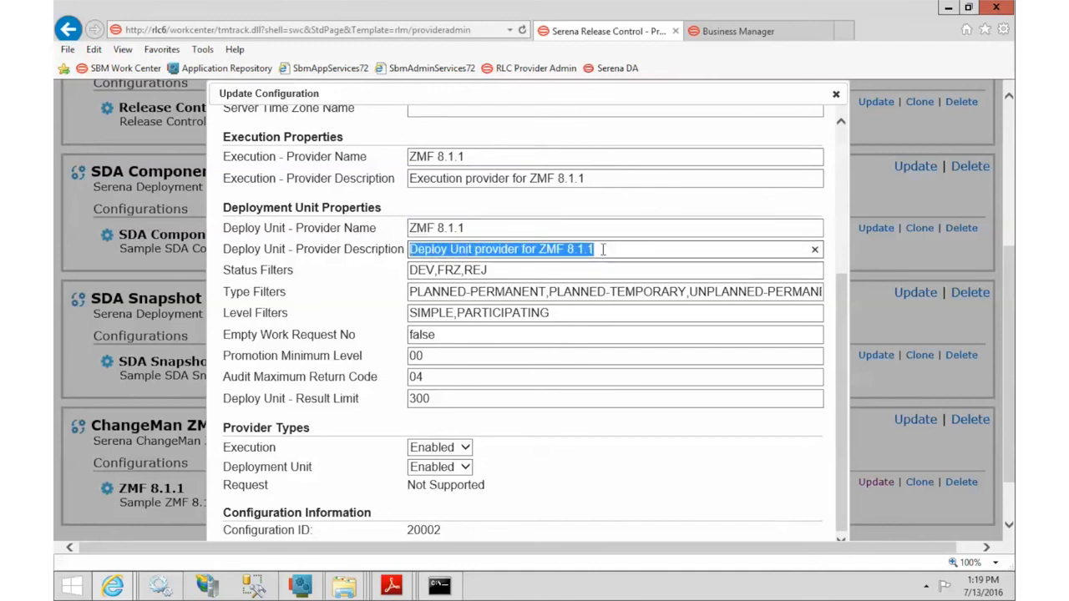
{"action": "left_click", "coordinate": [754, 39]}
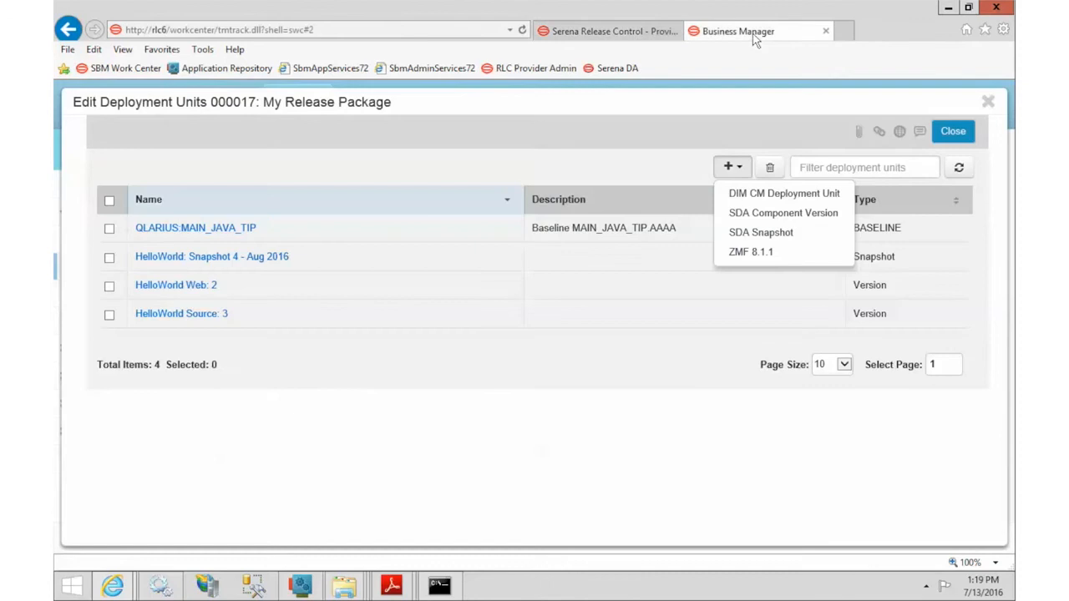
Step: Add units from the ZMF 8.1.1 configuration, filtering applications to JEFF
{"action": "left_click", "coordinate": [746, 253]}
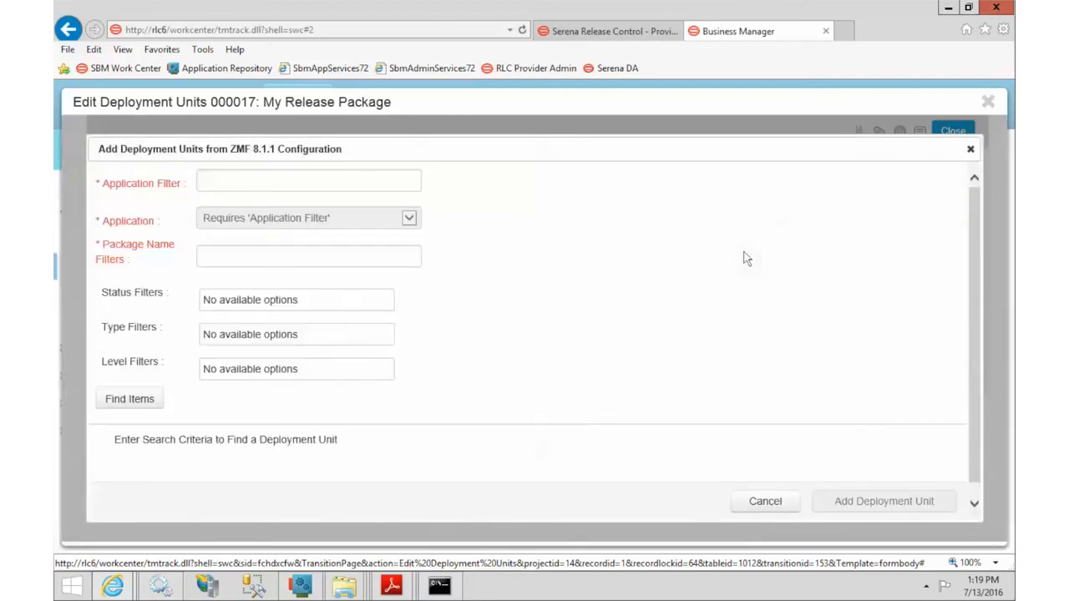
{"action": "left_click", "coordinate": [384, 184]}
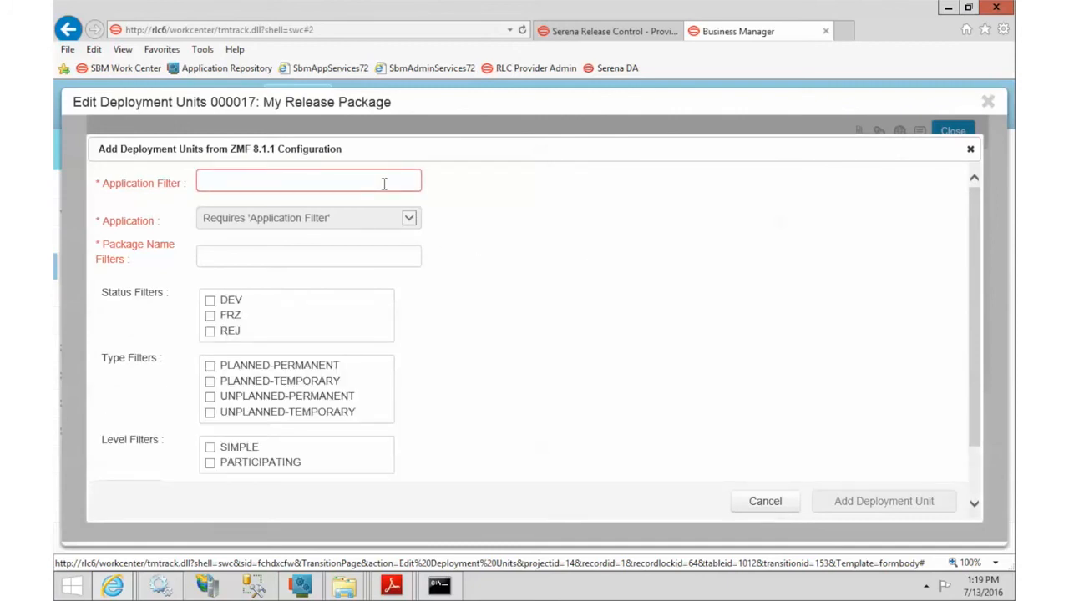
{"action": "type", "text": "jeff"}
{"action": "key", "text": "Tab"}
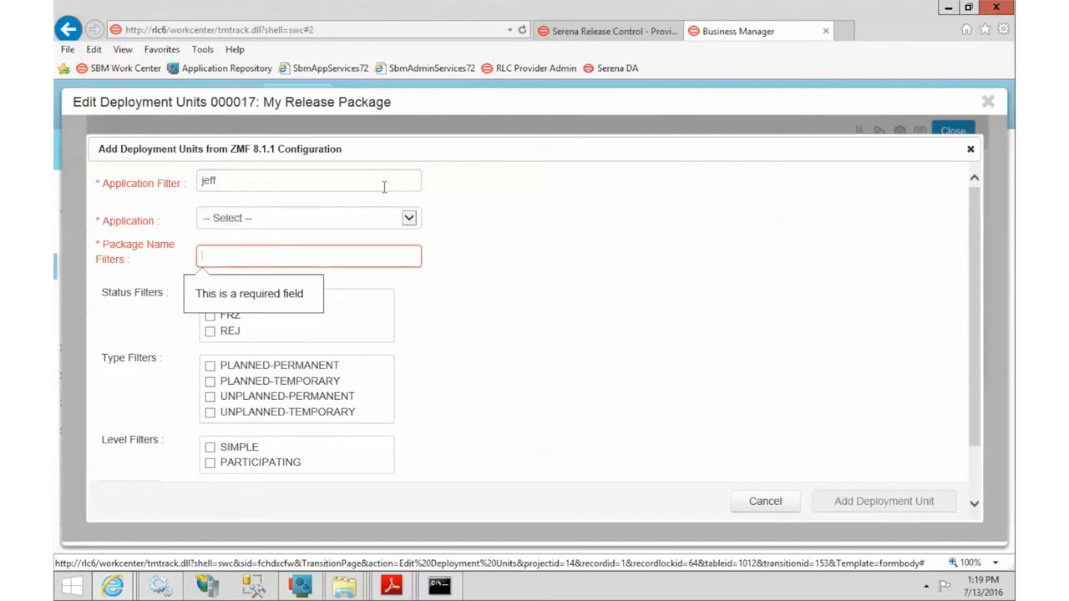
{"action": "left_click", "coordinate": [394, 219]}
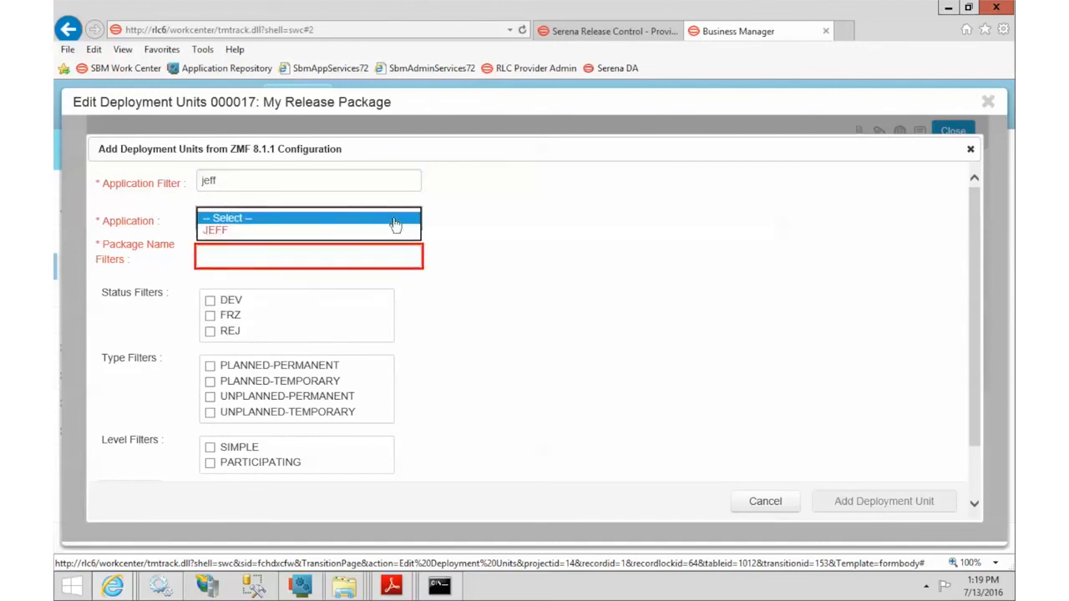
{"action": "left_click", "coordinate": [224, 232]}
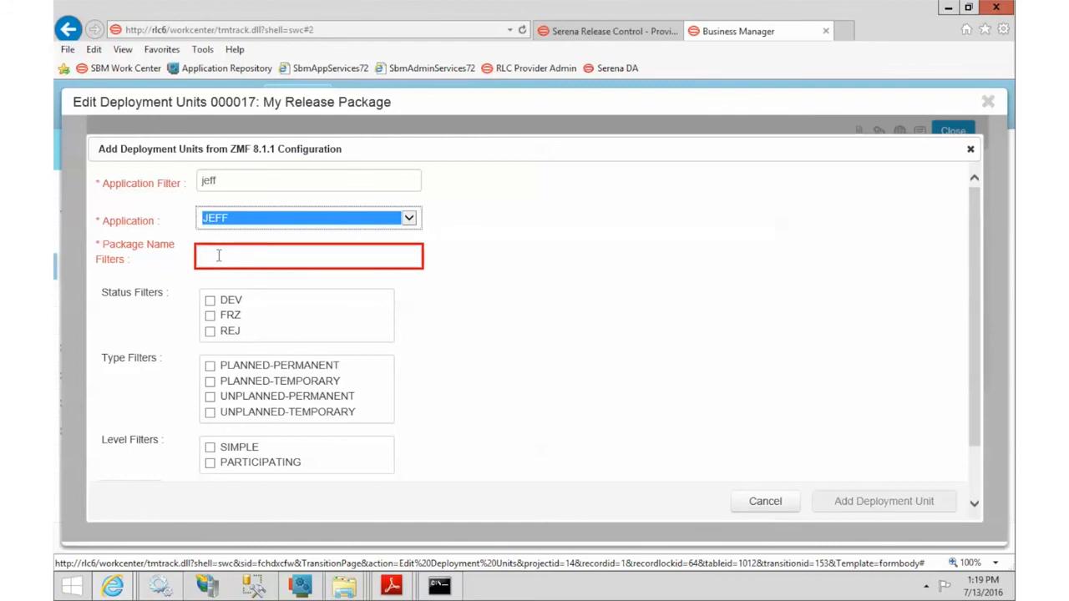
Step: Search for package name JEFF000404, finding the test create. package
{"action": "left_click", "coordinate": [218, 256]}
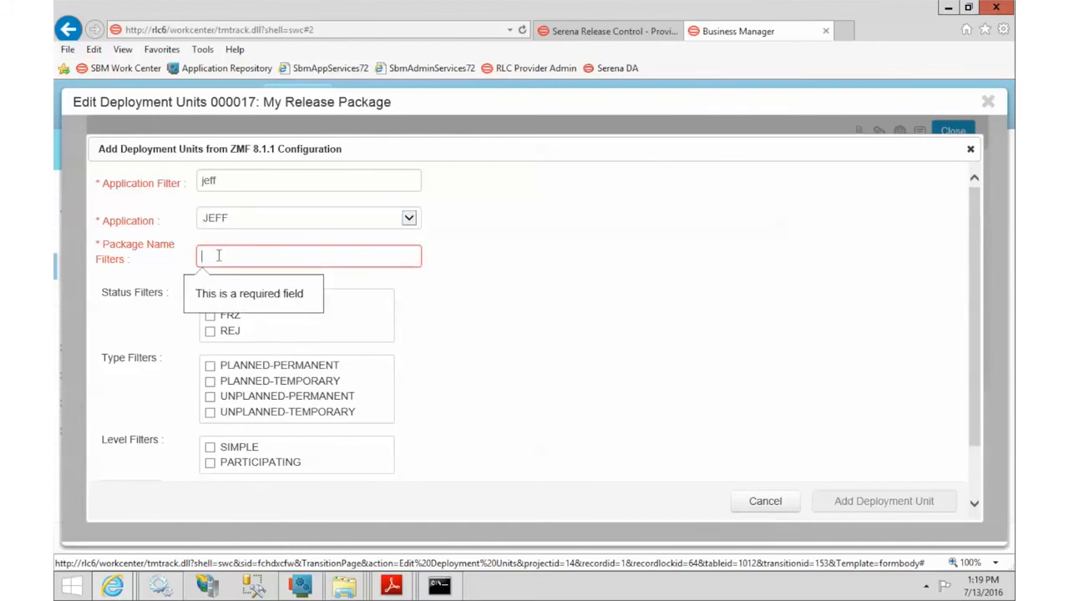
{"action": "type", "text": "JEFF000404"}
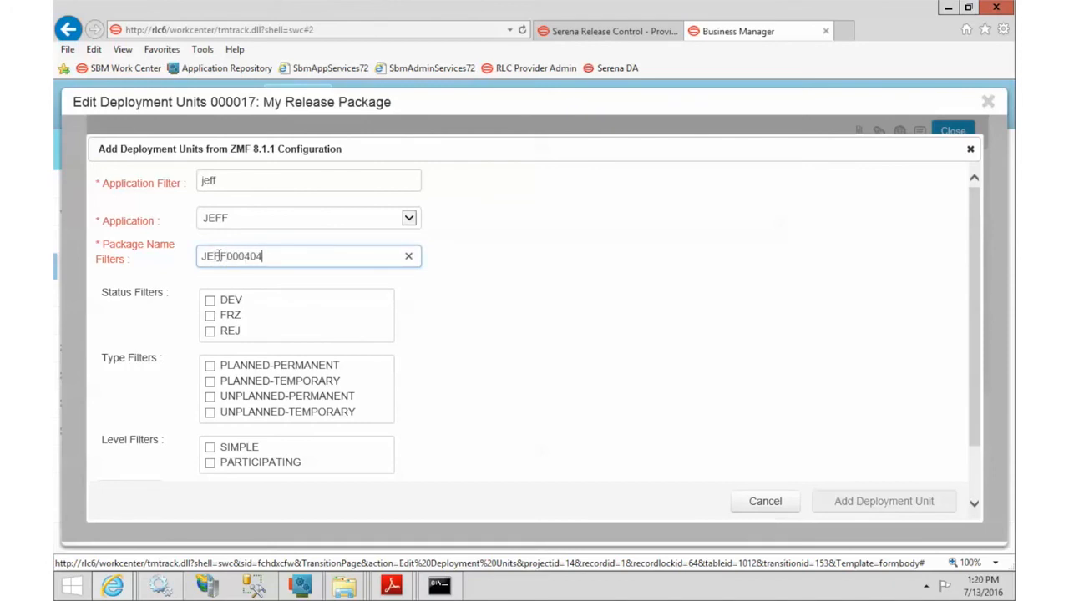
{"action": "left_click", "coordinate": [625, 346]}
{"action": "scroll", "coordinate": [625, 346], "scroll_direction": "down", "scroll_amount": 2}
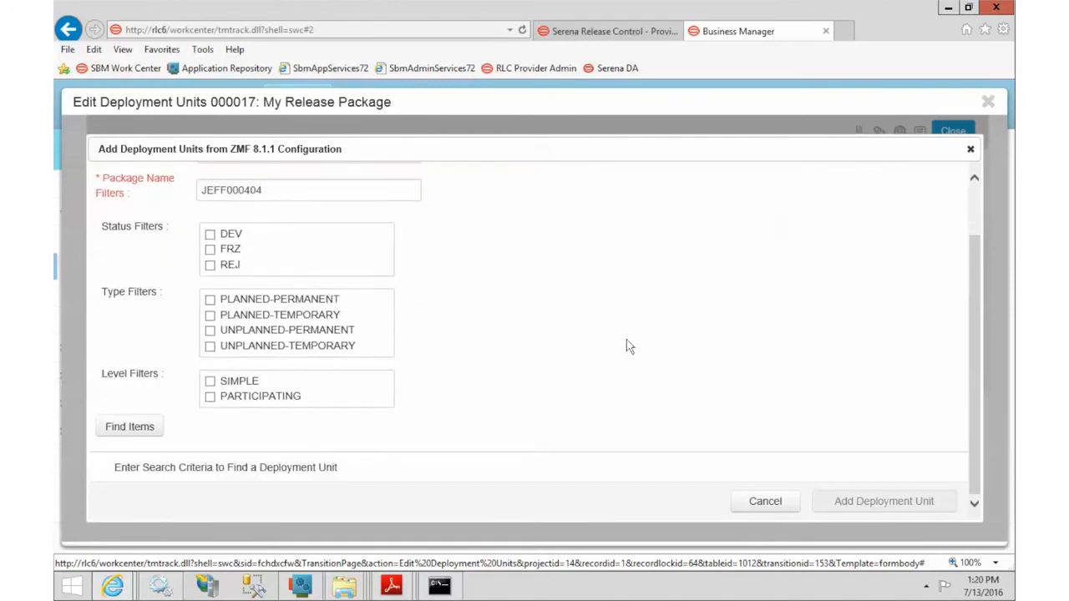
{"action": "left_click", "coordinate": [155, 432]}
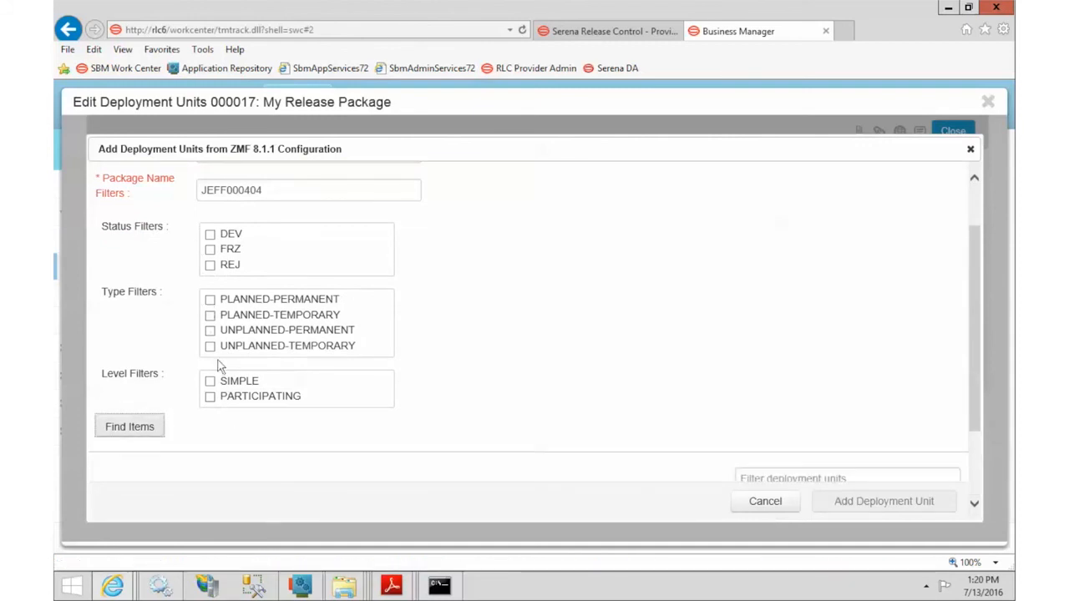
{"action": "scroll", "coordinate": [527, 327], "scroll_direction": "down", "scroll_amount": 2}
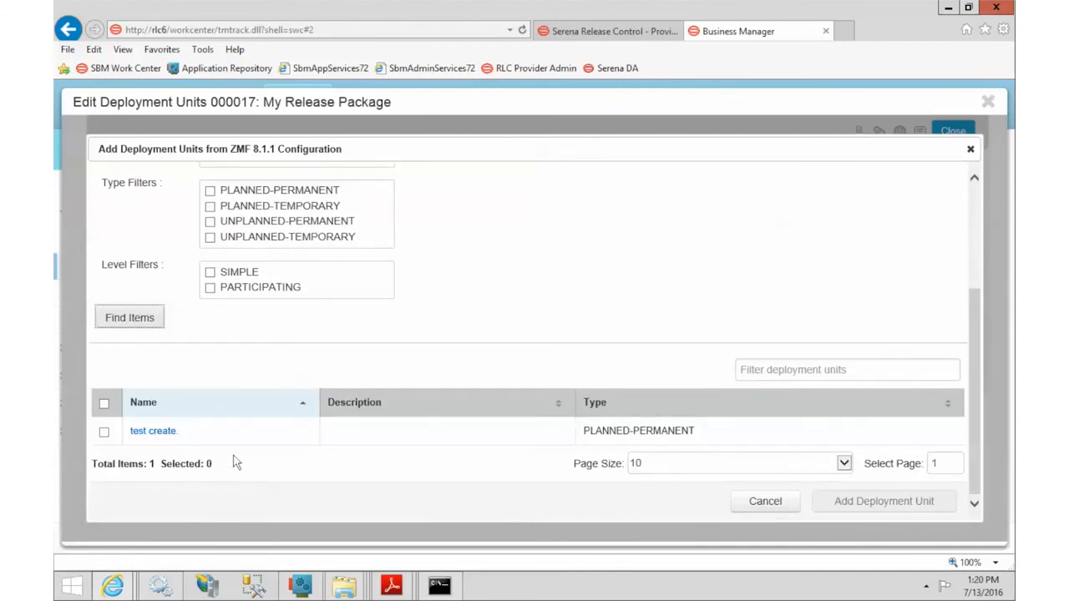
{"action": "left_click", "coordinate": [155, 432]}
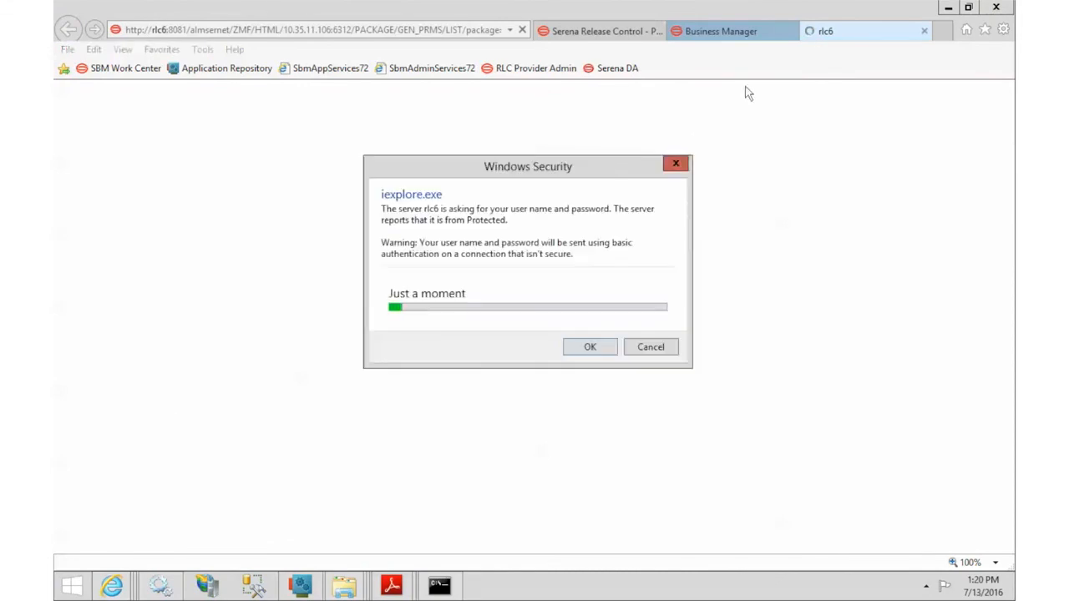
{"action": "left_click", "coordinate": [563, 298]}
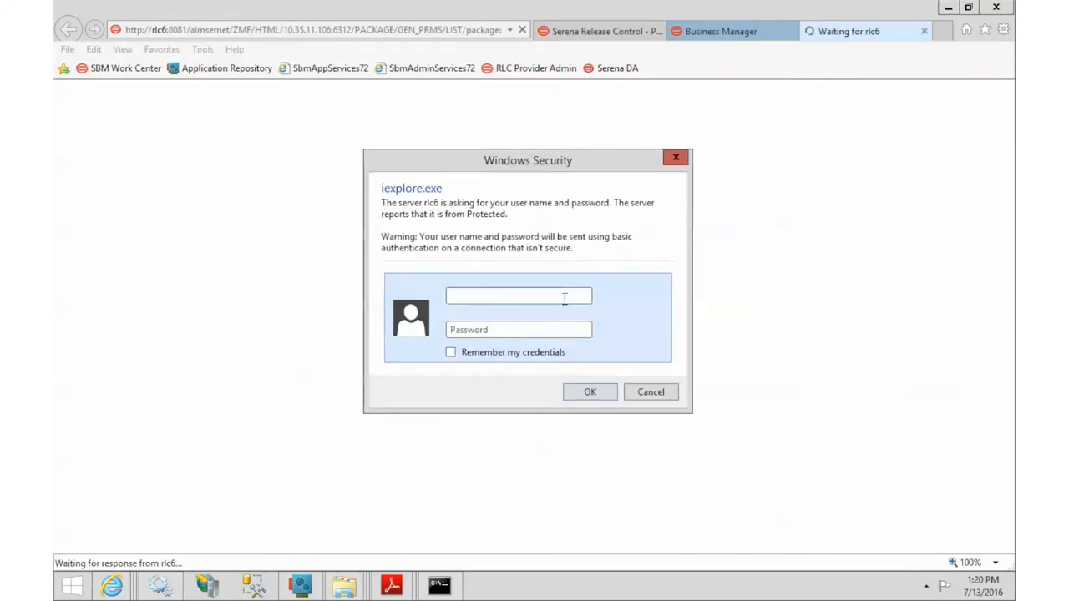
{"action": "type", "text": "CMNSUP1"}
{"action": "key", "text": "Tab"}
{"action": "type", "text": "****"}
{"action": "key", "text": "Return"}
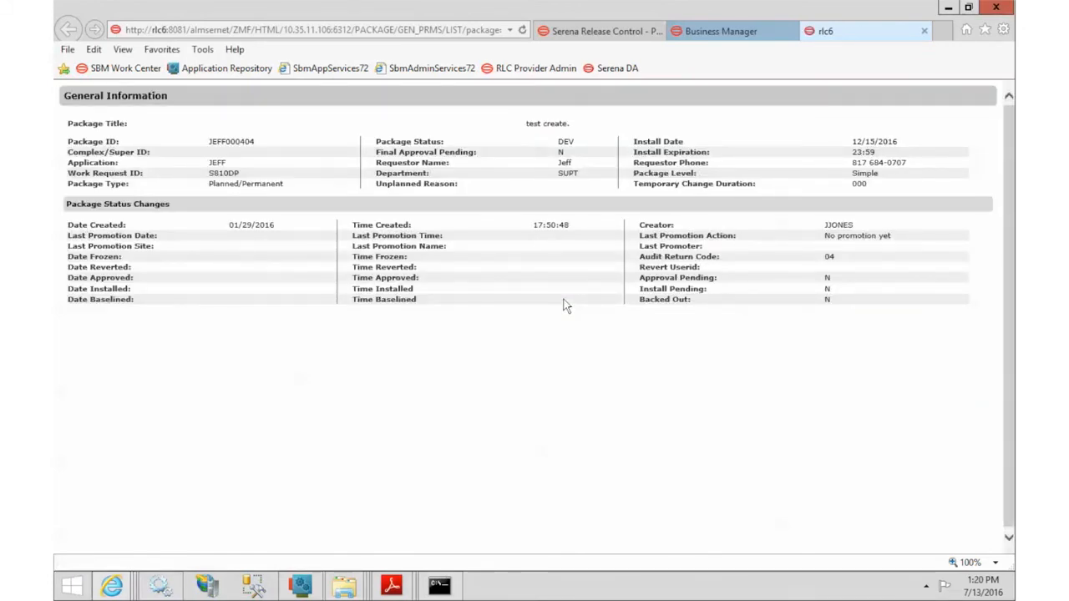
{"action": "double_click", "coordinate": [210, 141]}
{"action": "left_click", "coordinate": [218, 164]}
{"action": "left_click_drag", "start_coordinate": [640, 256], "coordinate": [695, 256]}
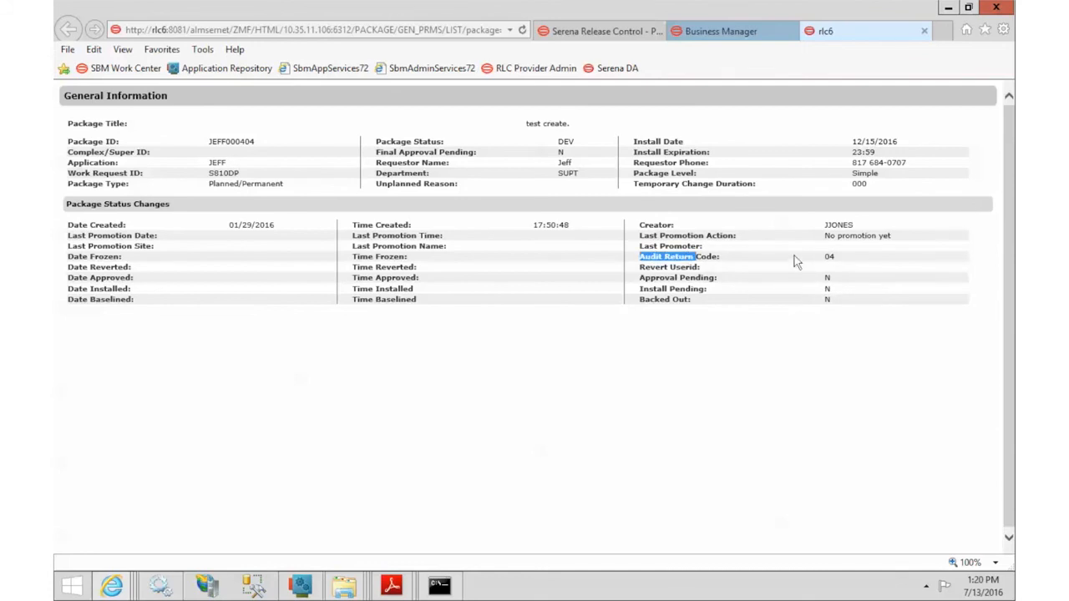
{"action": "left_click", "coordinate": [828, 257]}
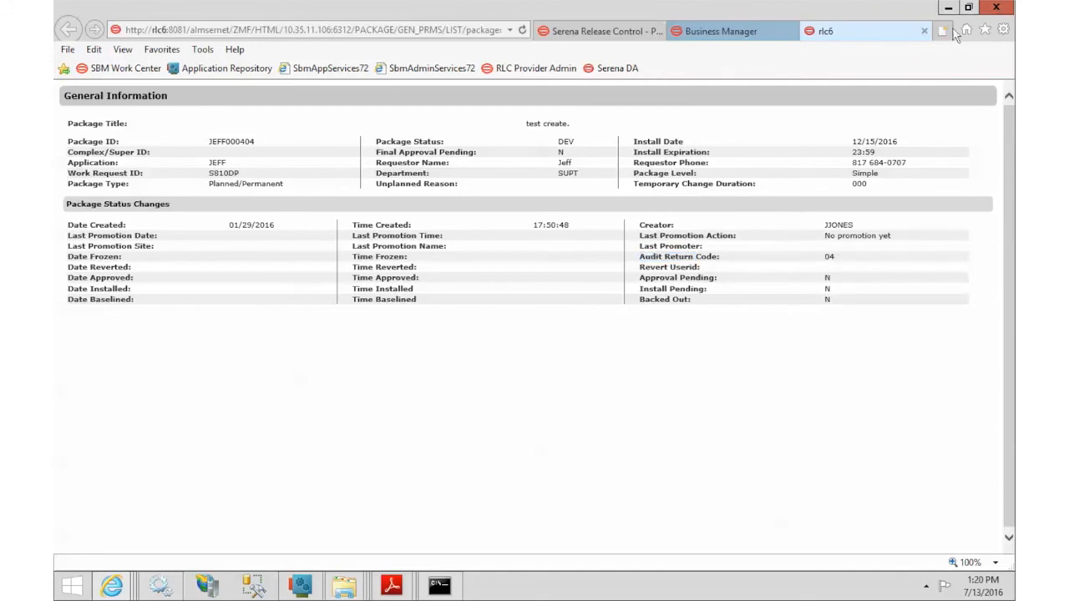
{"action": "left_click", "coordinate": [925, 31]}
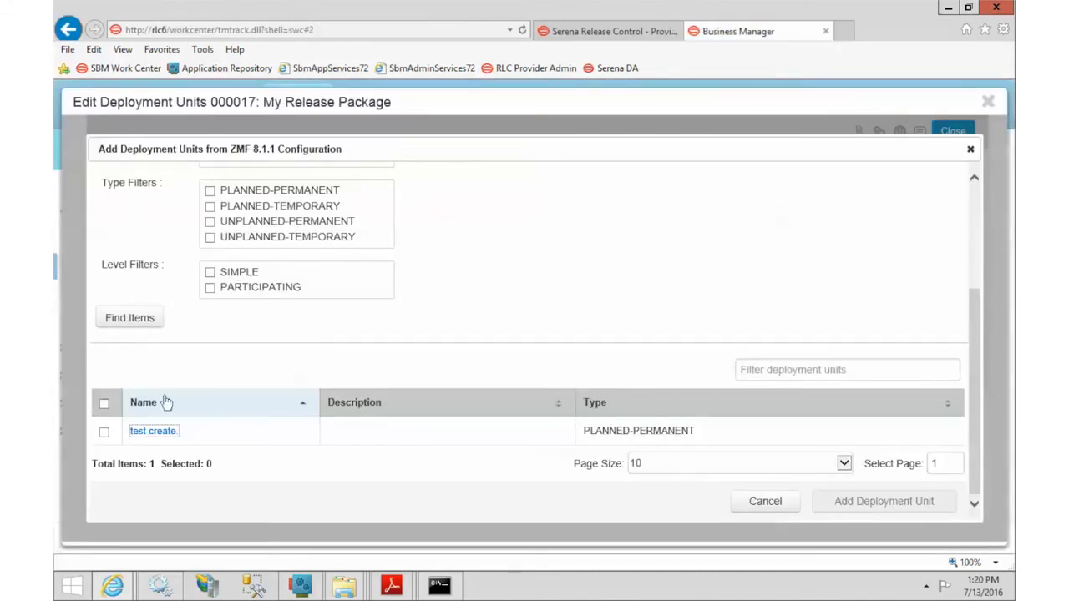
Step: Add the test create. package as a deployment unit and close the unit editor
{"action": "left_click", "coordinate": [105, 434]}
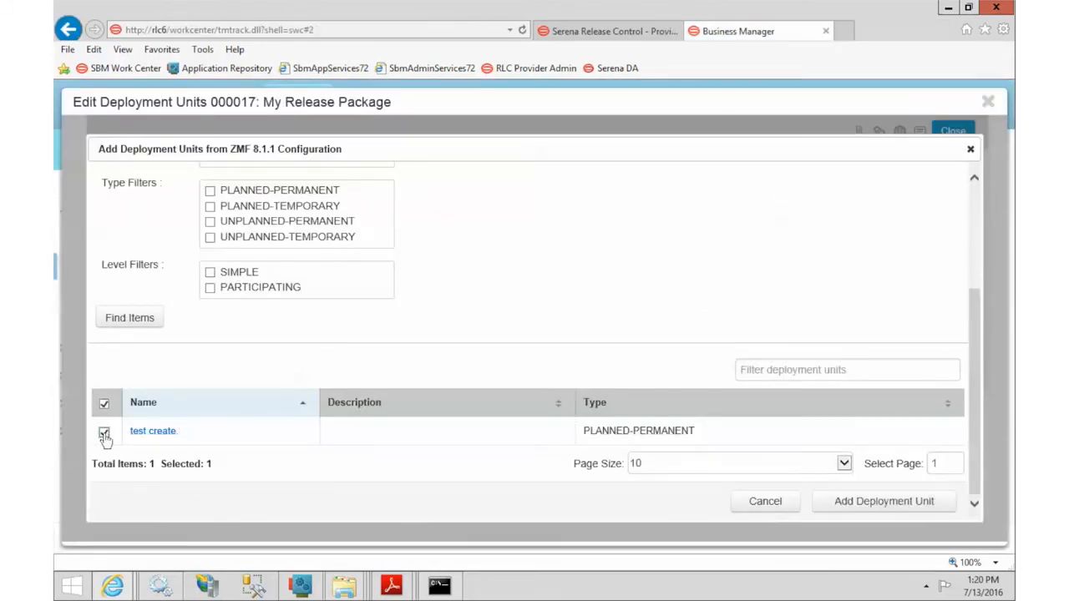
{"action": "left_click", "coordinate": [874, 506]}
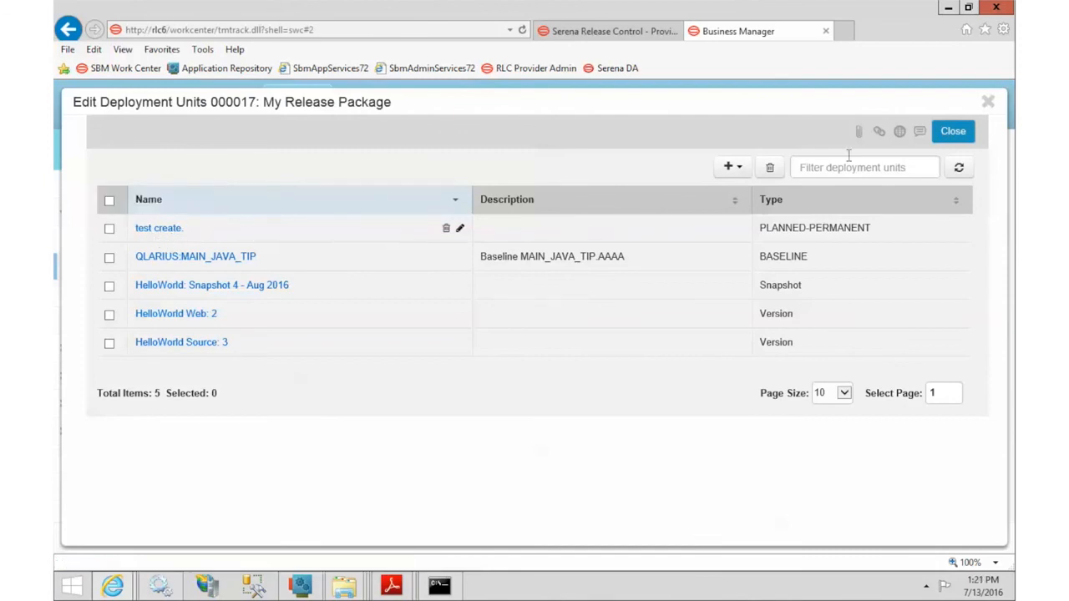
{"action": "left_click", "coordinate": [958, 136]}
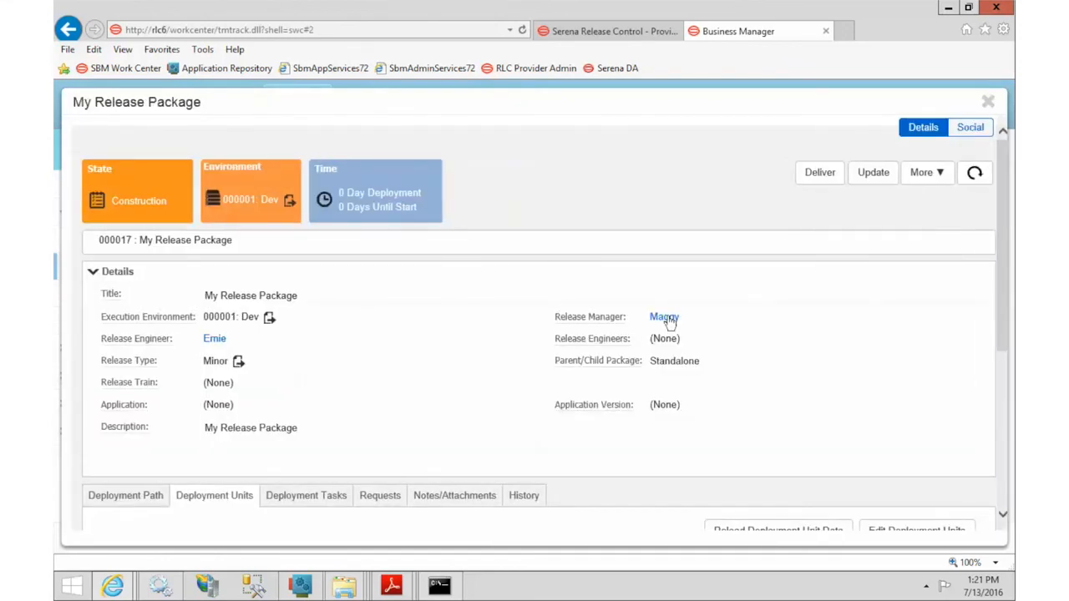
Step: Open the Edit Deployment Tasks dialog showing the package's four existing tasks
{"action": "scroll", "coordinate": [749, 321], "scroll_direction": "down", "scroll_amount": 3}
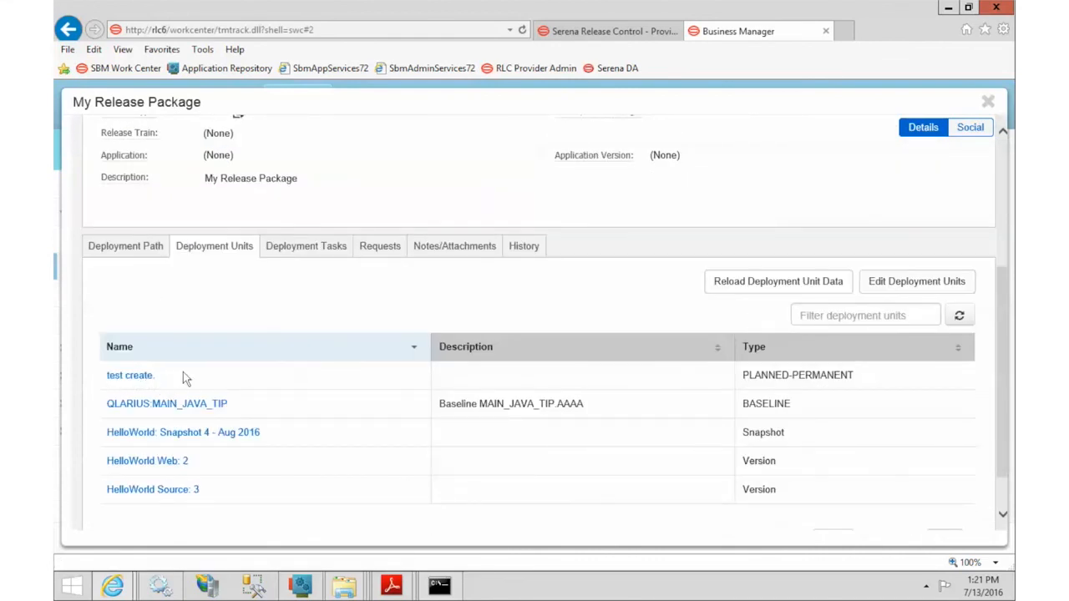
{"action": "left_click", "coordinate": [306, 246]}
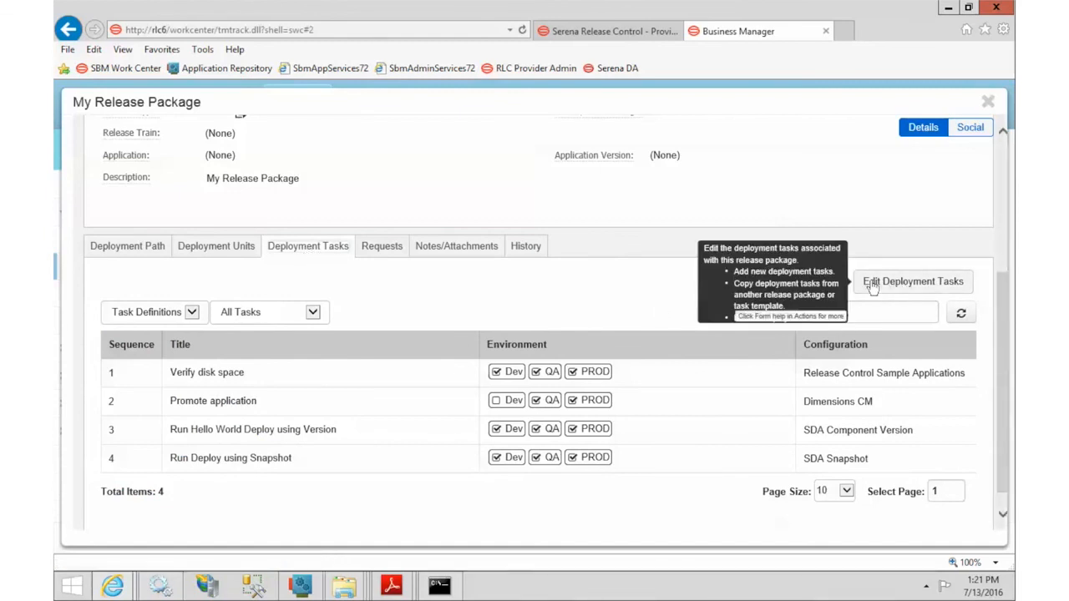
{"action": "left_click", "coordinate": [917, 289]}
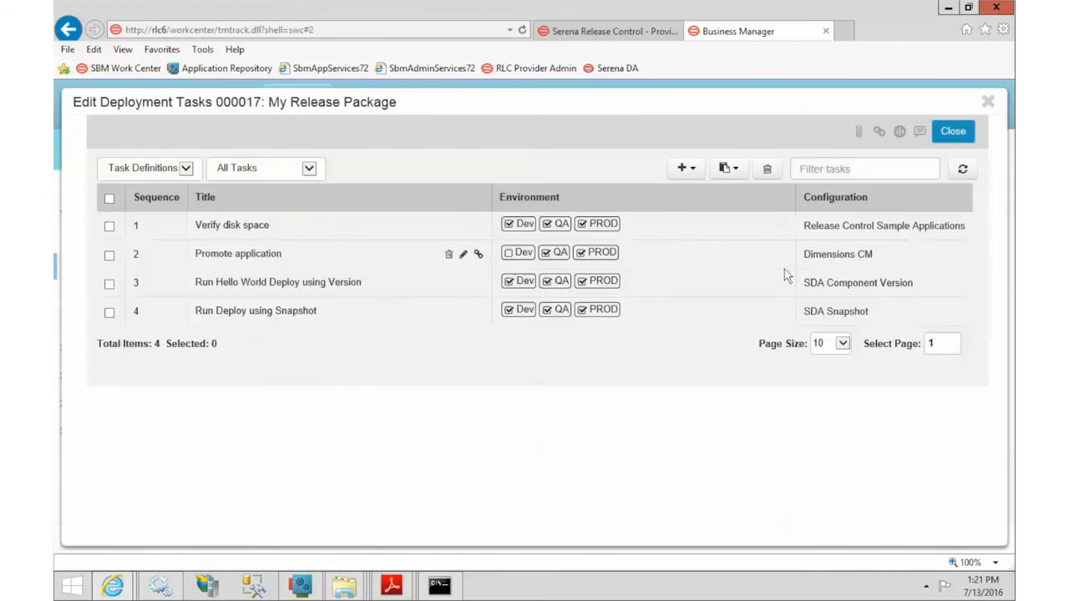
Step: Review the ZMF 8.1.1 provider configuration, then create a new task for the ZMF 8.1.1 provider
{"action": "left_click", "coordinate": [684, 171]}
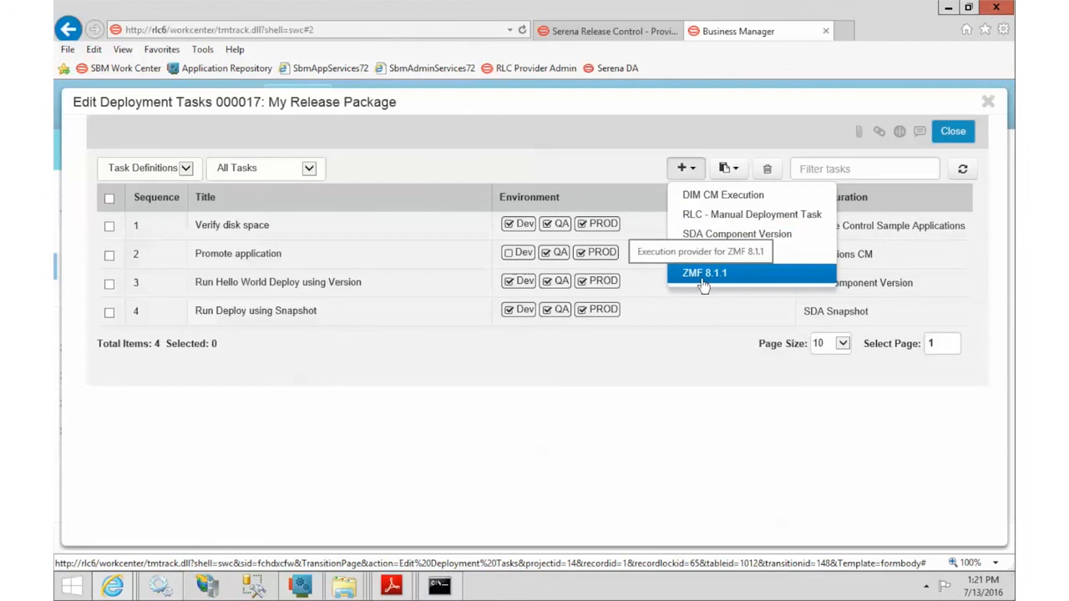
{"action": "left_click", "coordinate": [612, 31]}
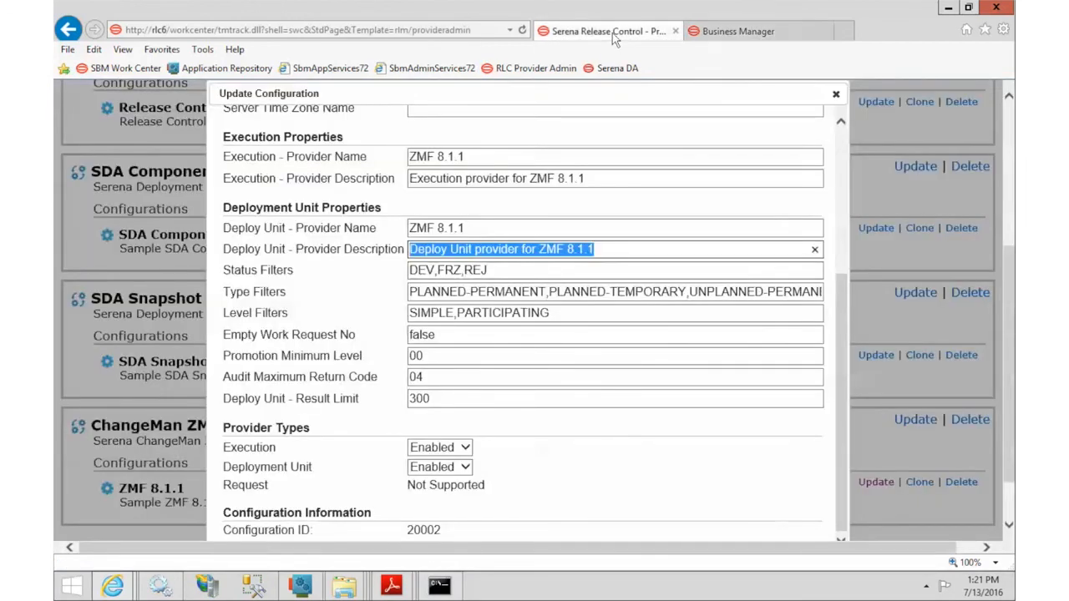
{"action": "left_click_drag", "start_coordinate": [221, 138], "coordinate": [343, 137]}
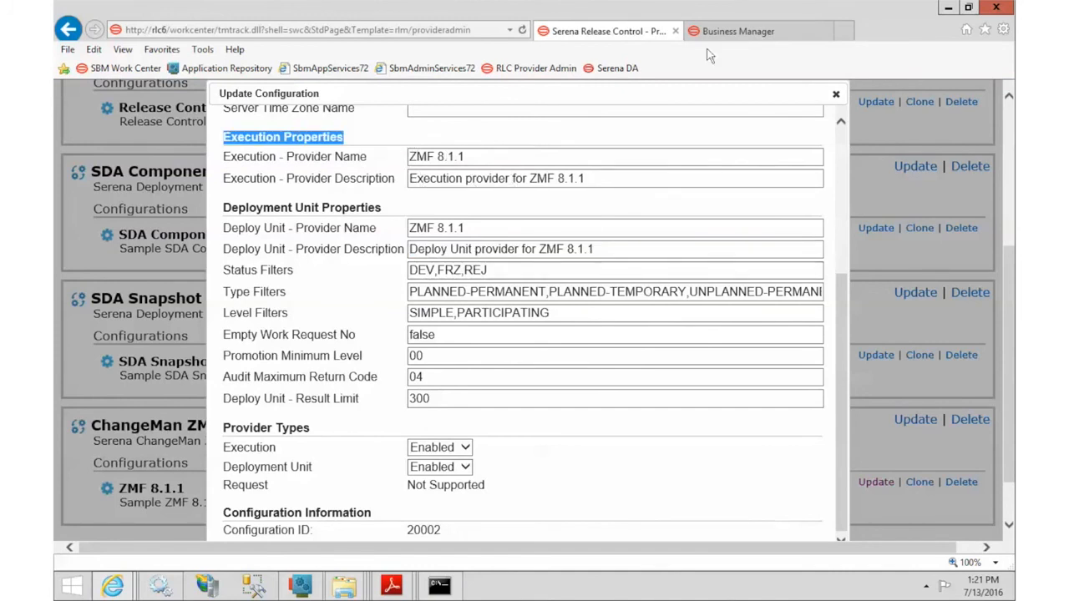
{"action": "left_click", "coordinate": [730, 33]}
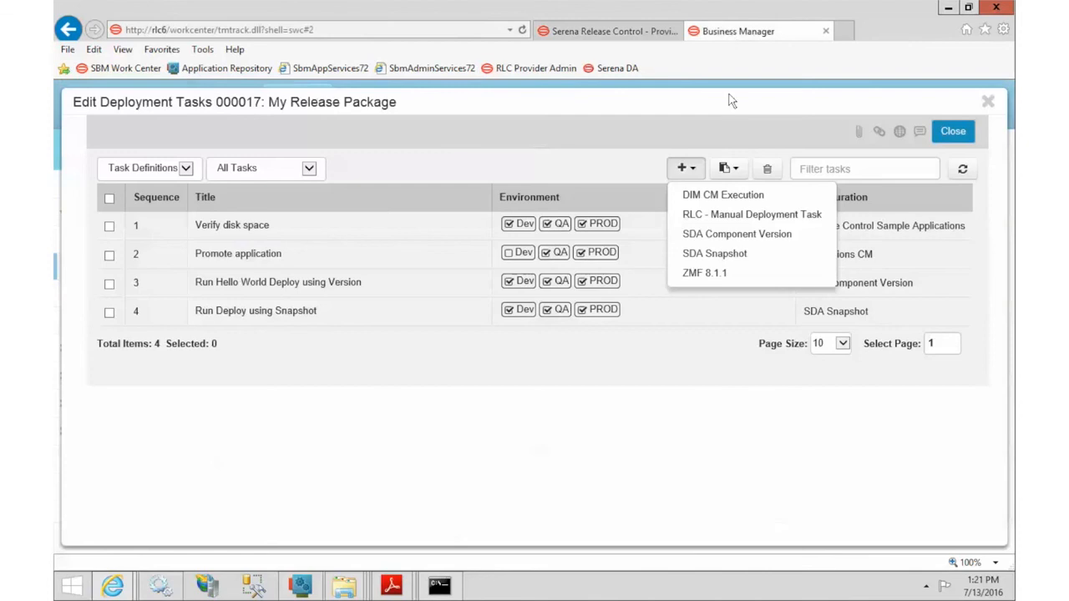
{"action": "left_click", "coordinate": [719, 276]}
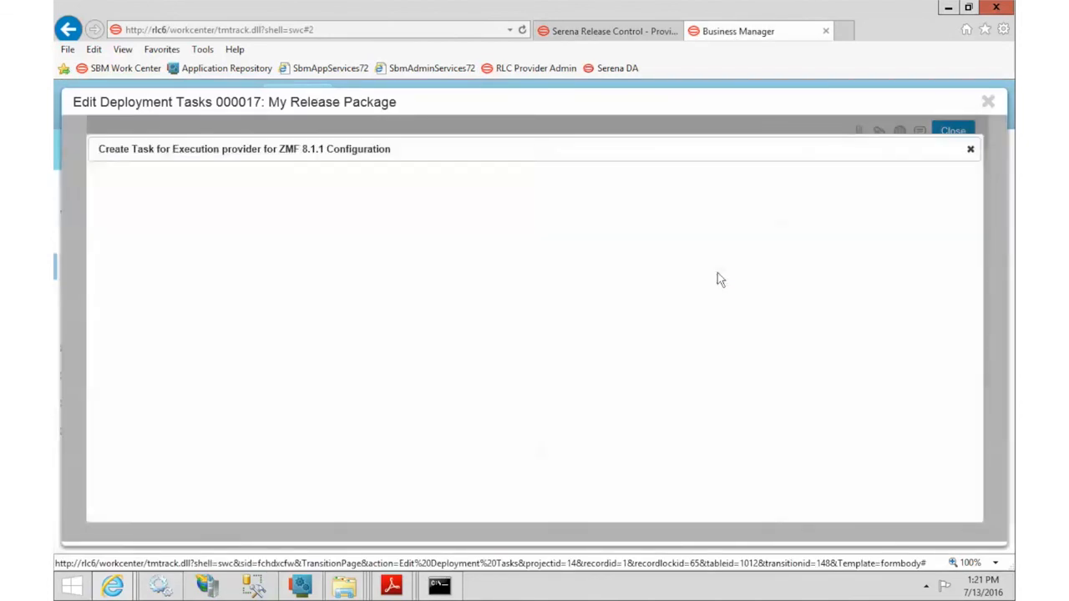
Step: Title the new task 'Audit' and set its action to Audit
{"action": "left_click", "coordinate": [612, 182]}
{"action": "type", "text": "Audit"}
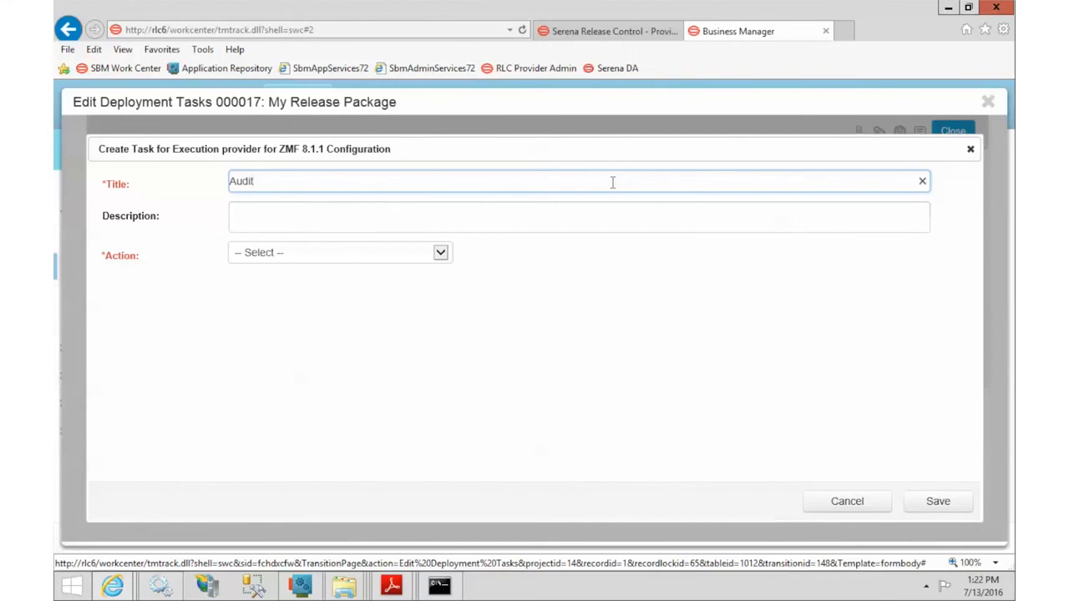
{"action": "left_click", "coordinate": [602, 215]}
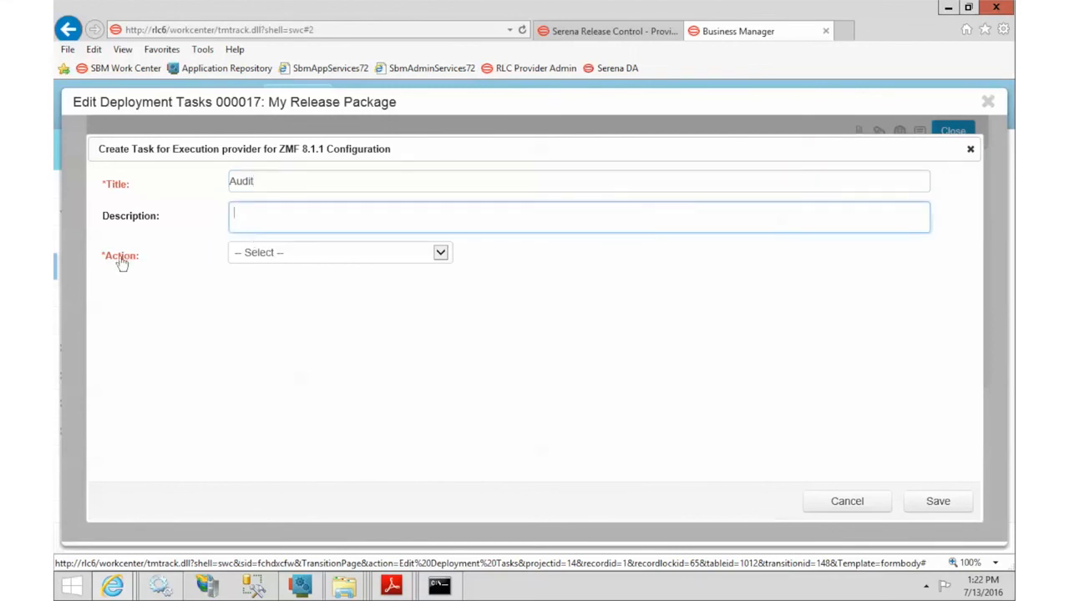
{"action": "left_click", "coordinate": [312, 255]}
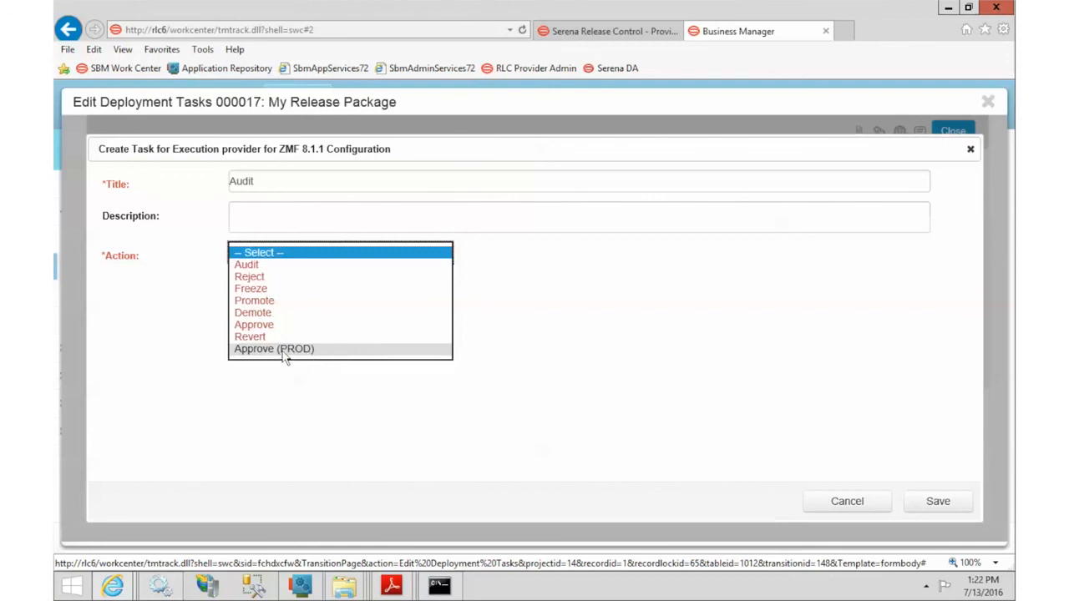
{"action": "left_click", "coordinate": [273, 265]}
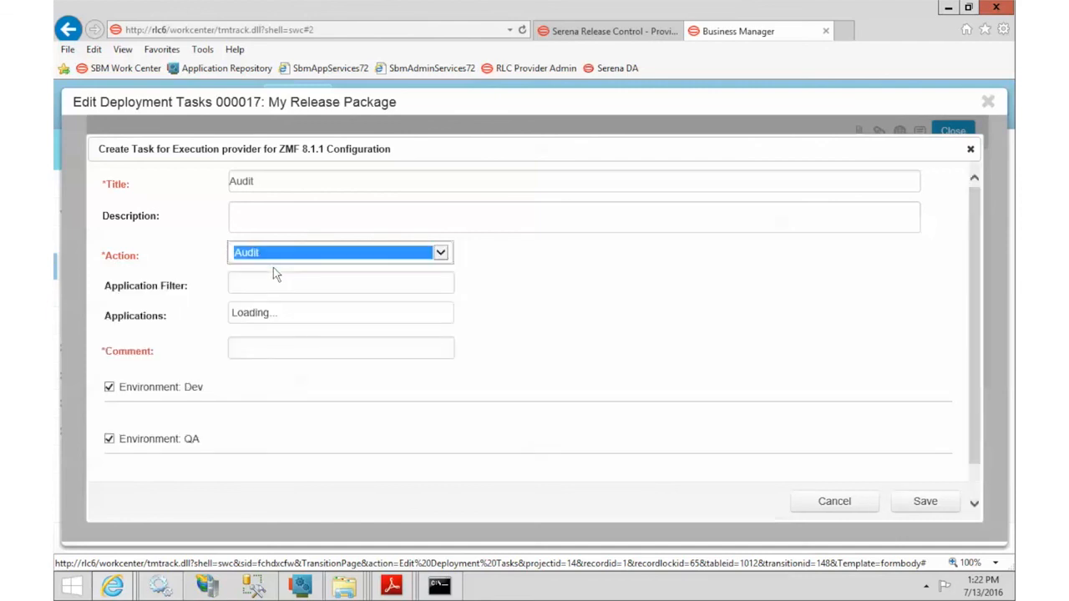
Step: Filter applications for 'jeff' and include the JEFF application
{"action": "left_click", "coordinate": [280, 285]}
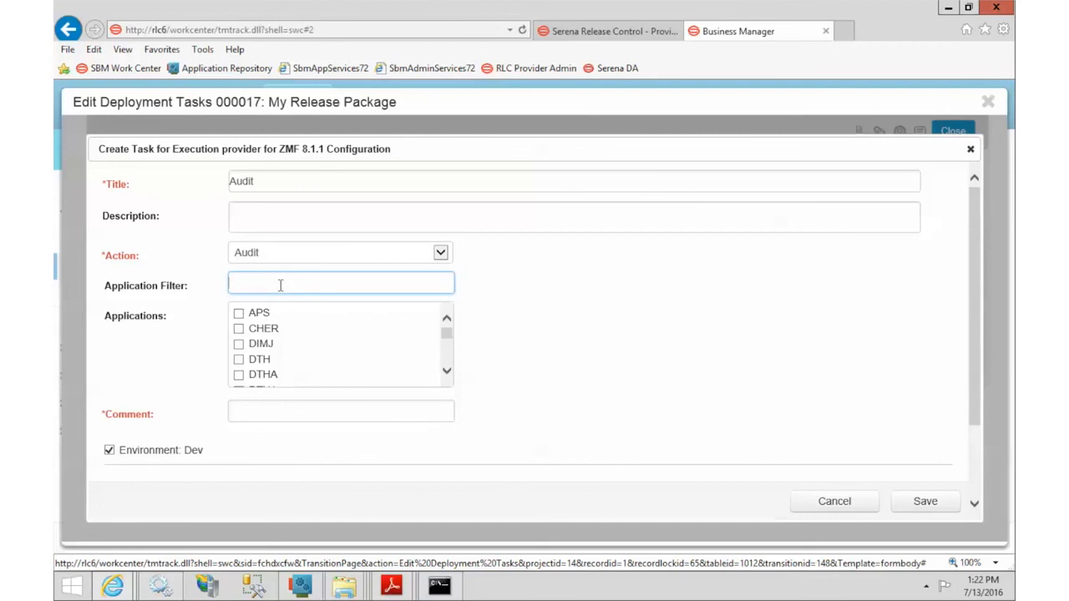
{"action": "type", "text": "jeff"}
{"action": "key", "text": "Tab"}
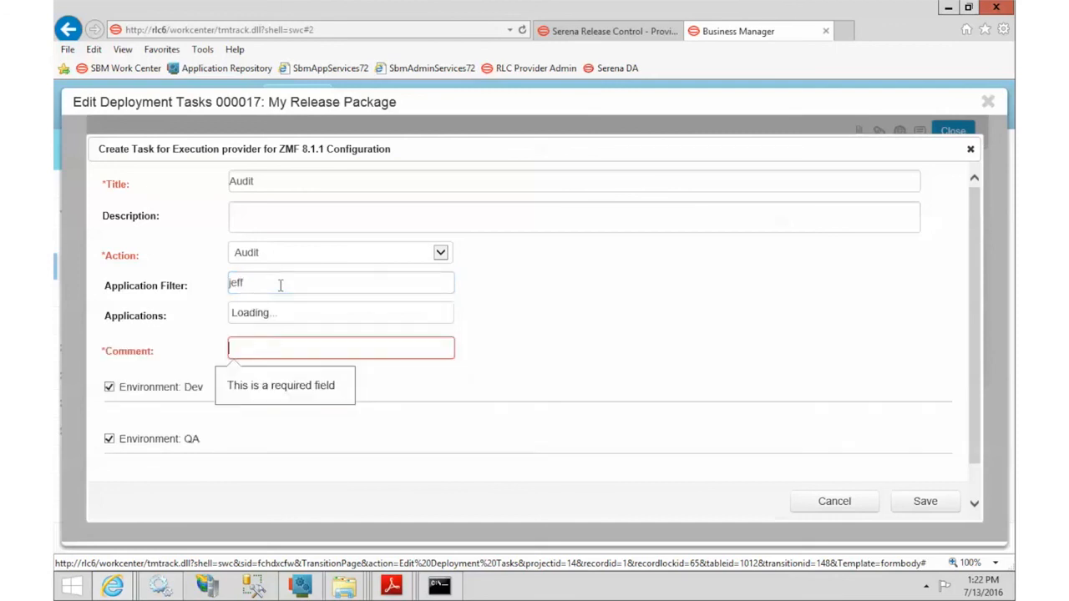
{"action": "left_click", "coordinate": [239, 314]}
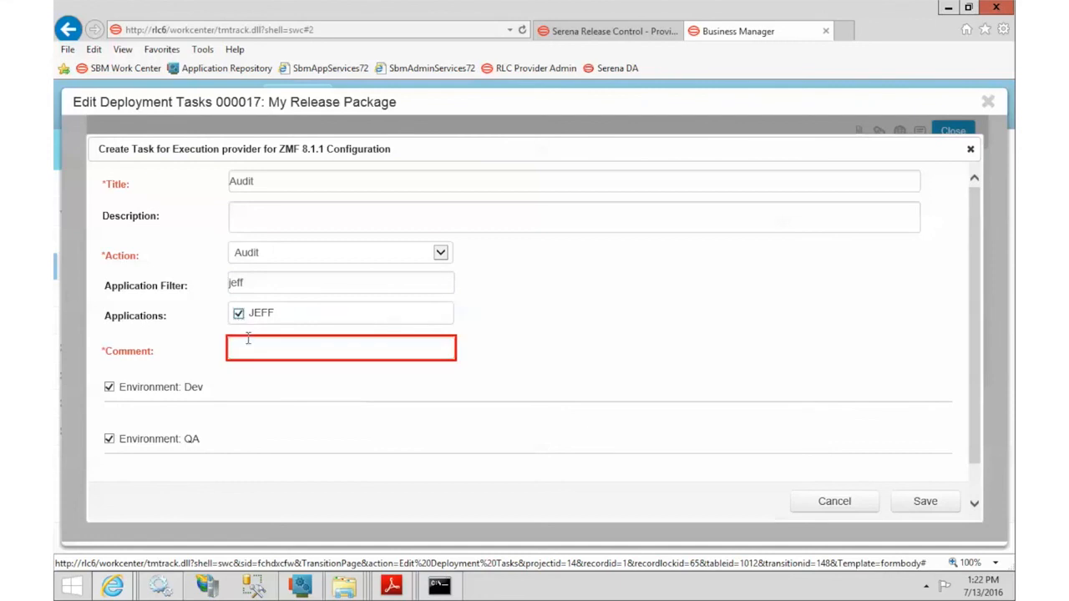
Step: Add the comment 'This is our audit', keep Dev, QA and PROD checked, and save
{"action": "left_click", "coordinate": [256, 349]}
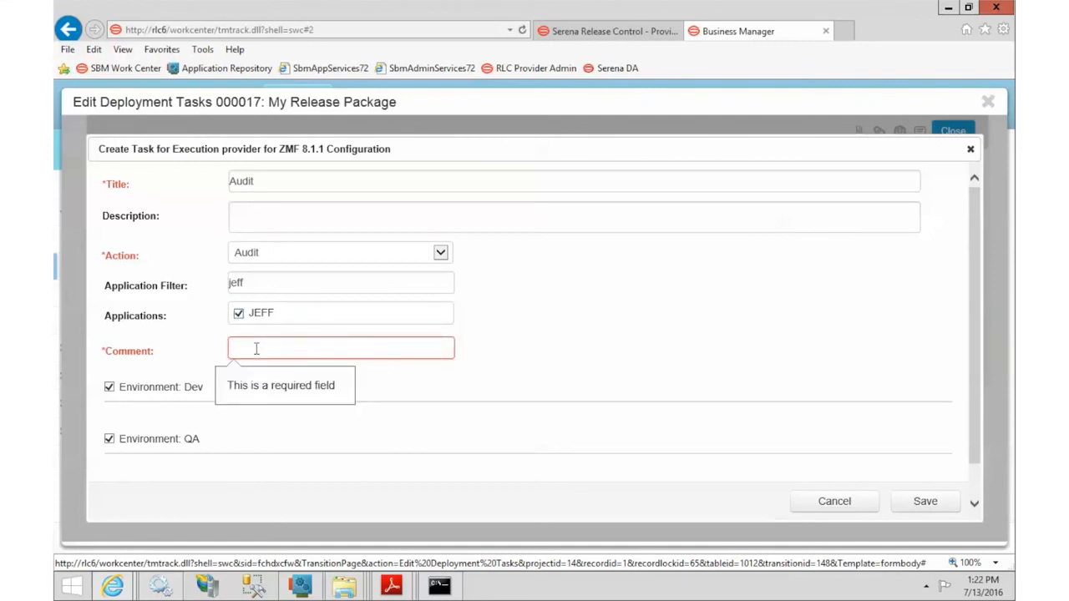
{"action": "type", "text": "This is our "}
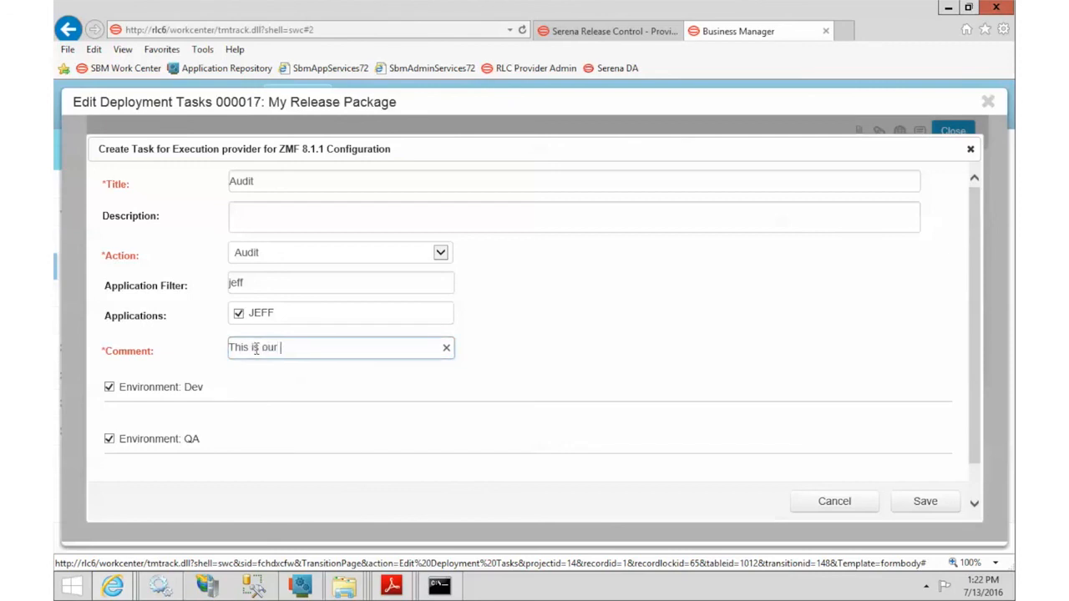
{"action": "type", "text": "audit"}
{"action": "left_click_drag", "start_coordinate": [977, 278], "coordinate": [979, 341]}
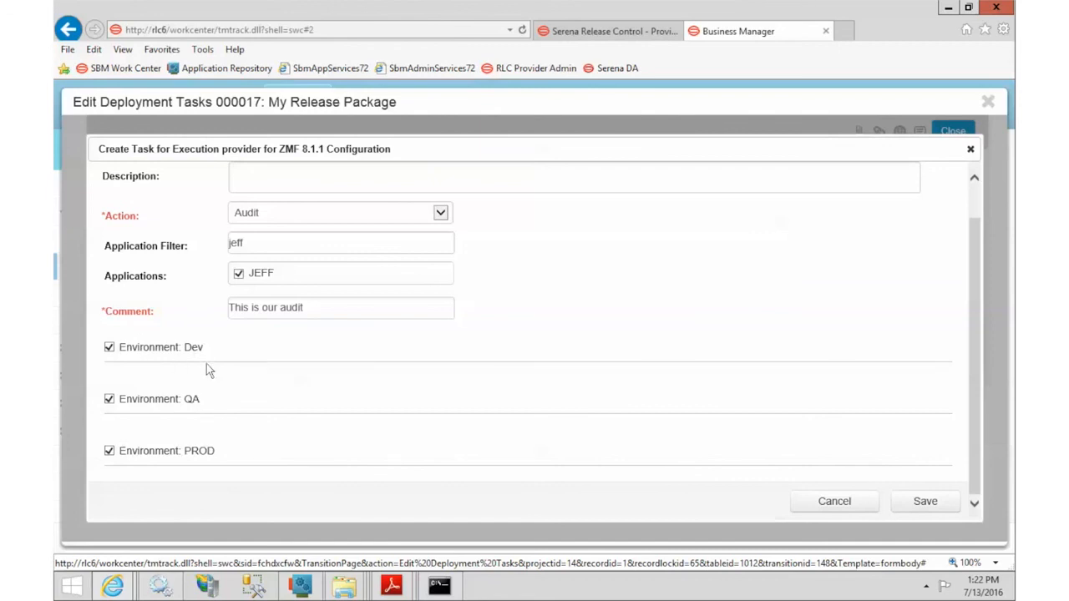
{"action": "left_click", "coordinate": [109, 346]}
{"action": "left_click", "coordinate": [110, 347]}
{"action": "left_click", "coordinate": [929, 506]}
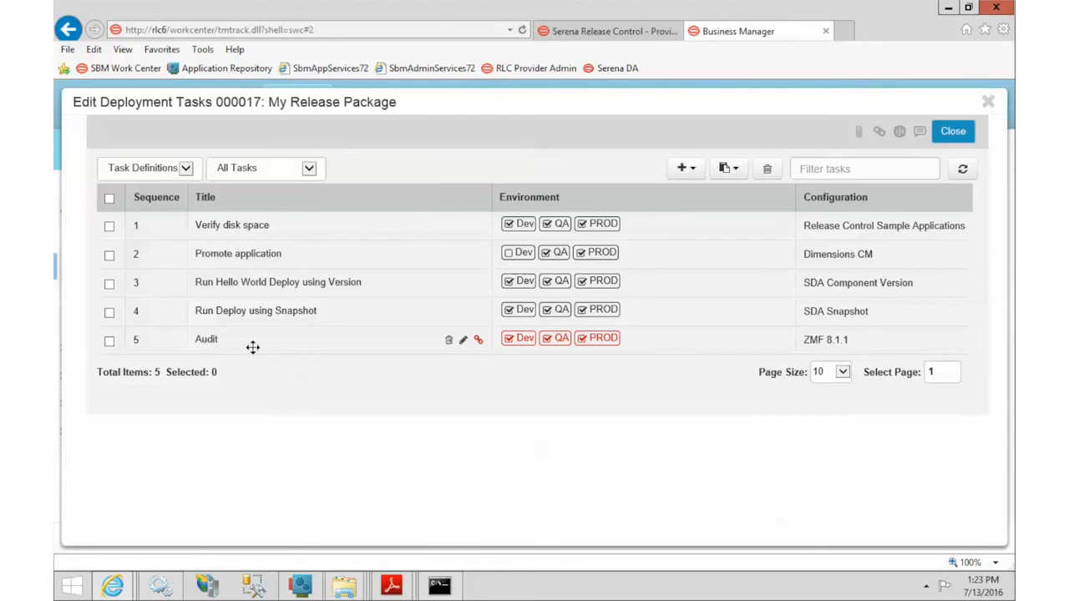
Step: Link the test create deployment unit to the Audit task and save
{"action": "mouse_move", "coordinate": [535, 339]}
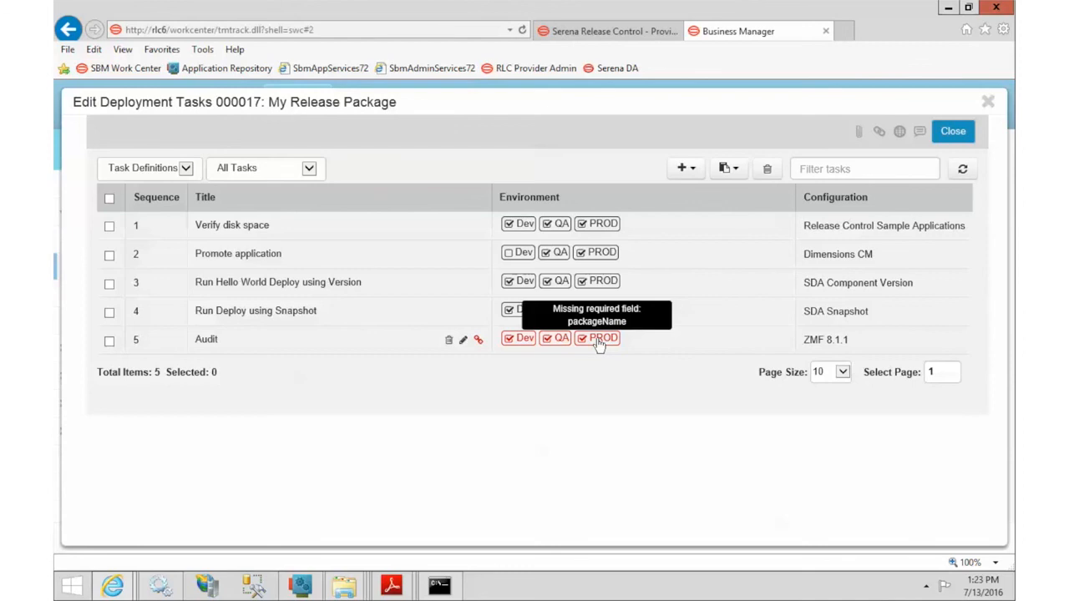
{"action": "left_click", "coordinate": [478, 340]}
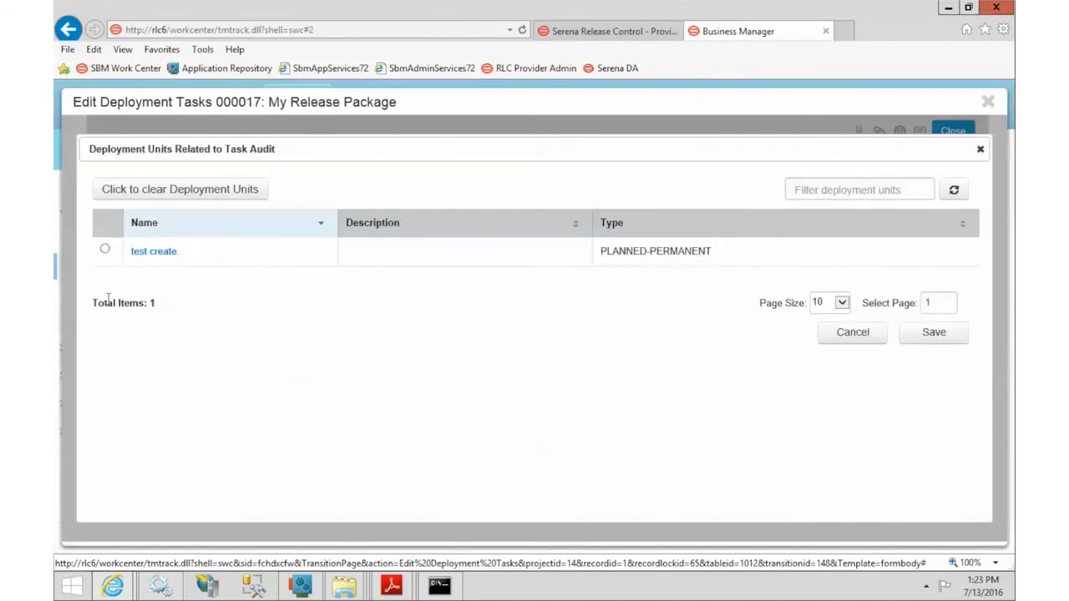
{"action": "left_click", "coordinate": [106, 251]}
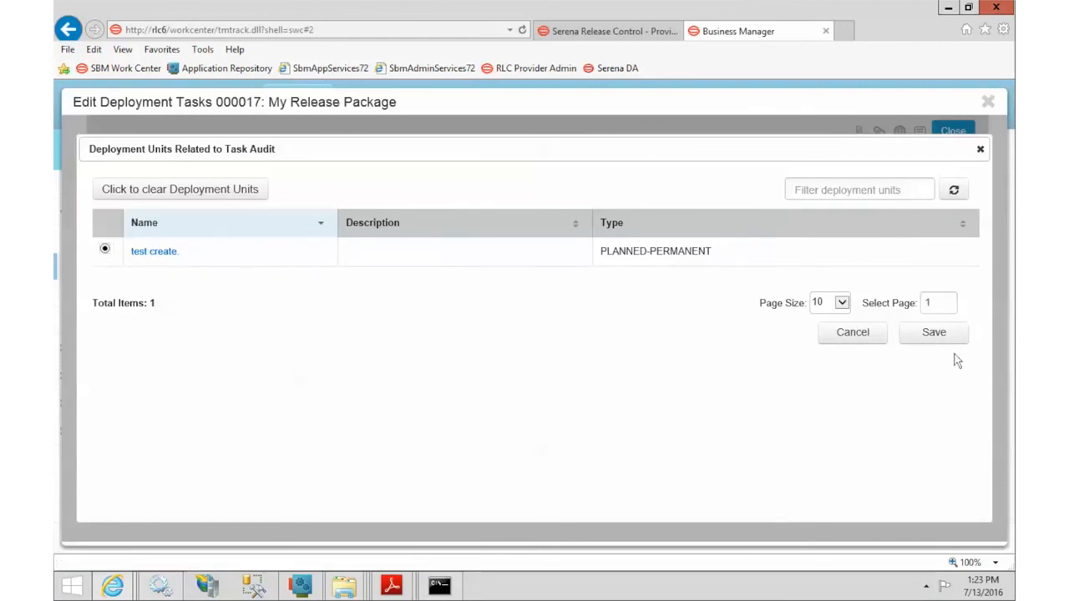
{"action": "left_click", "coordinate": [935, 333]}
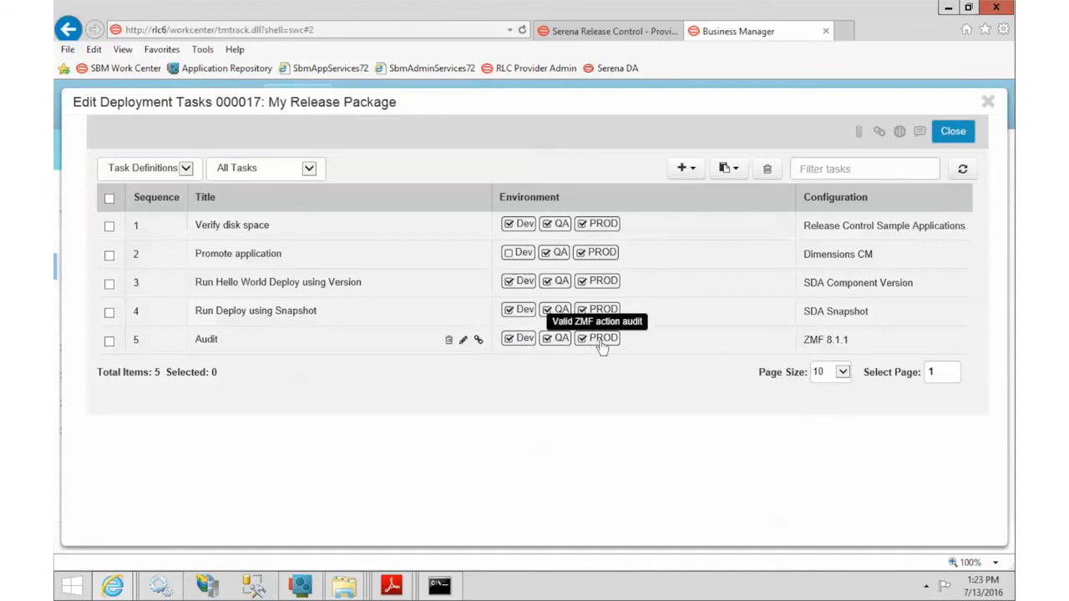
Step: Close the task editor and scroll to the package's Deployment Tasks table
{"action": "left_click", "coordinate": [952, 134]}
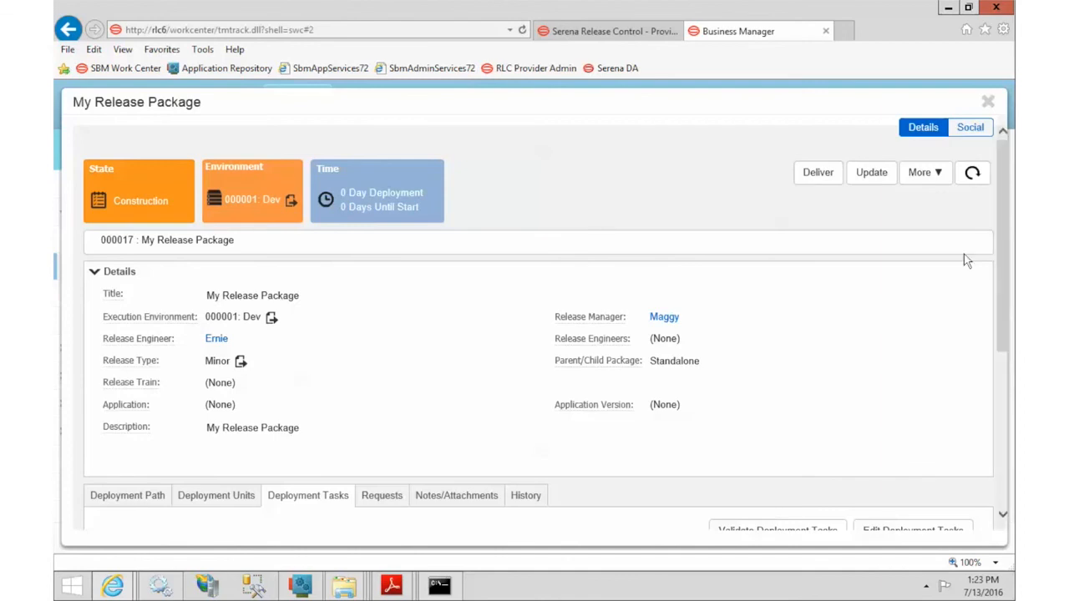
{"action": "scroll", "coordinate": [964, 260], "scroll_direction": "down", "scroll_amount": 3}
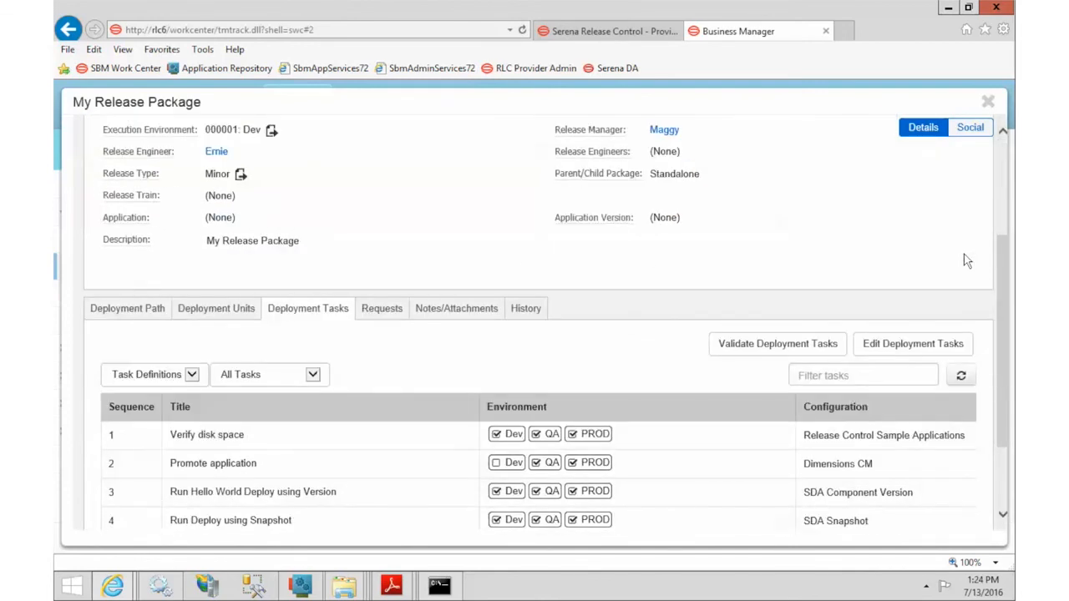
{"action": "scroll", "coordinate": [964, 260], "scroll_direction": "down", "scroll_amount": 2}
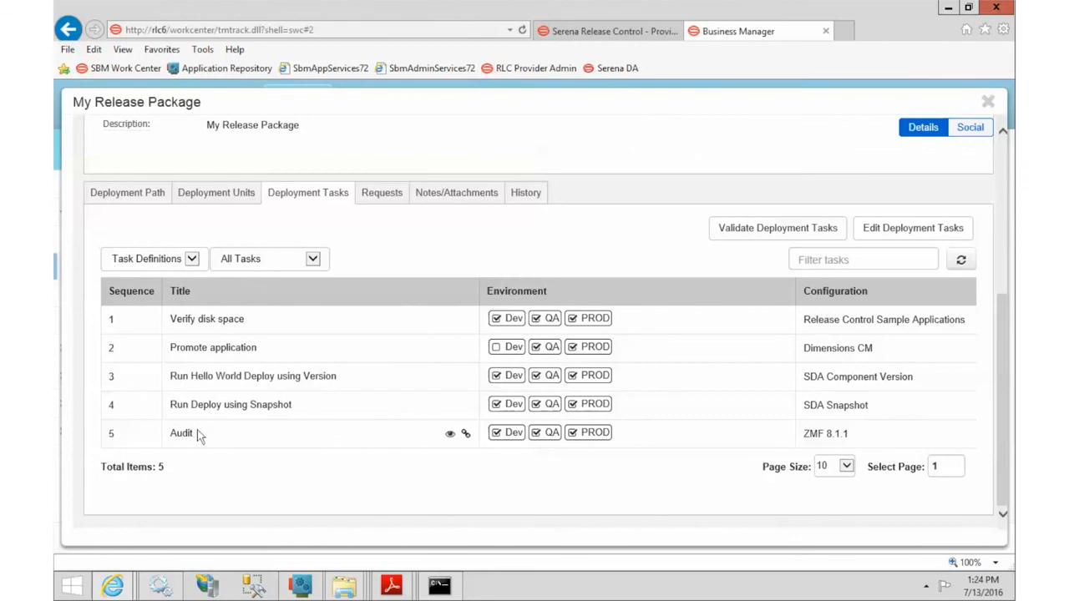